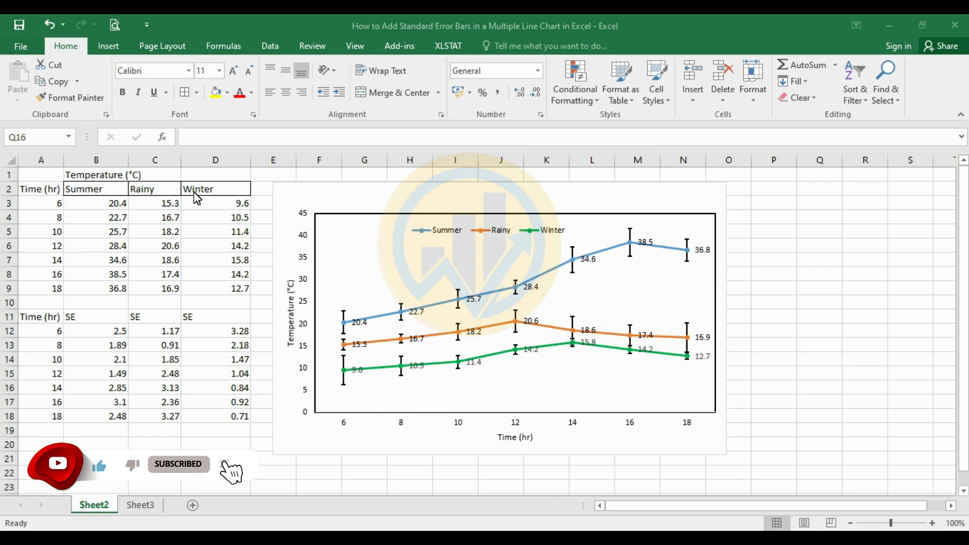
Step: Examine the time column, the Summer, Rainy and Winter headers and their temperature values on Sheet2
left_click(42, 204)
left_click(58, 288)
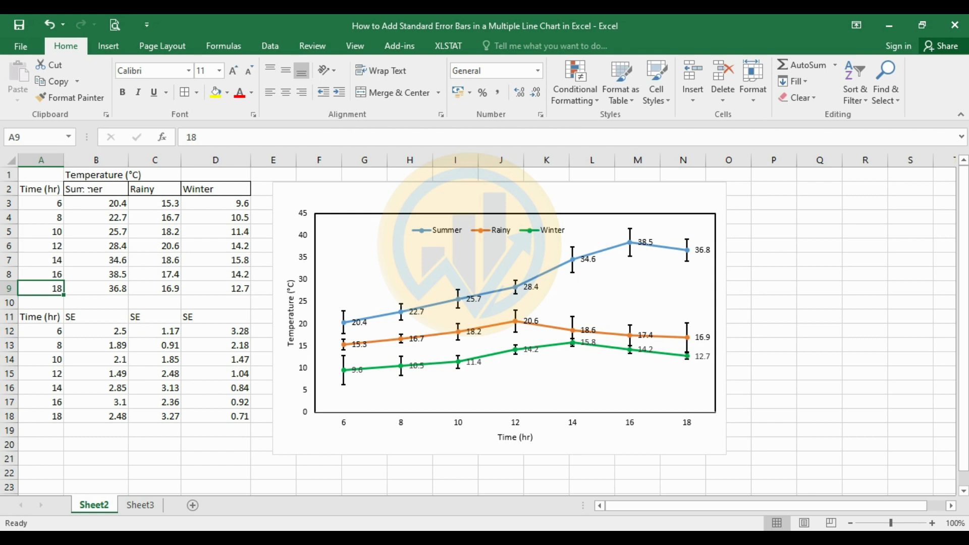
left_click(90, 189)
left_click(141, 187)
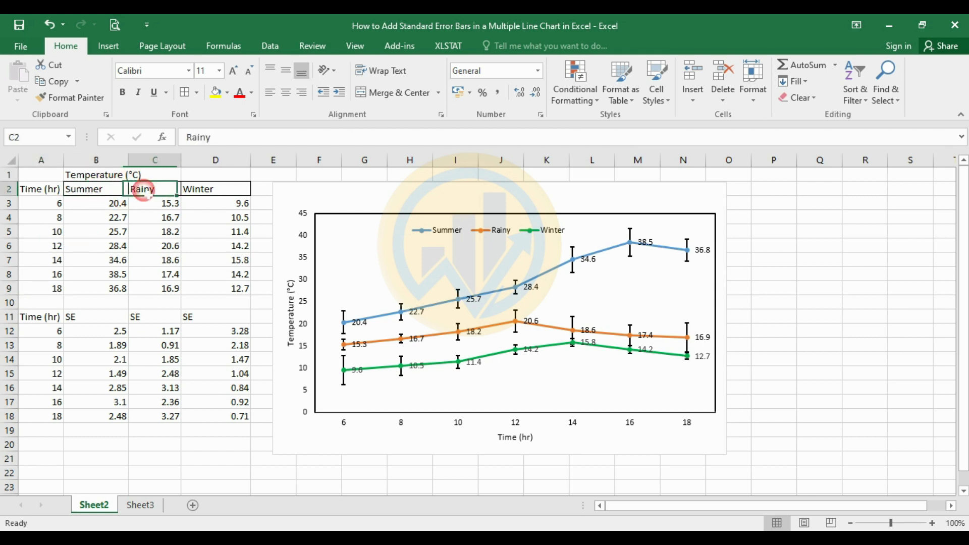
left_click(216, 191)
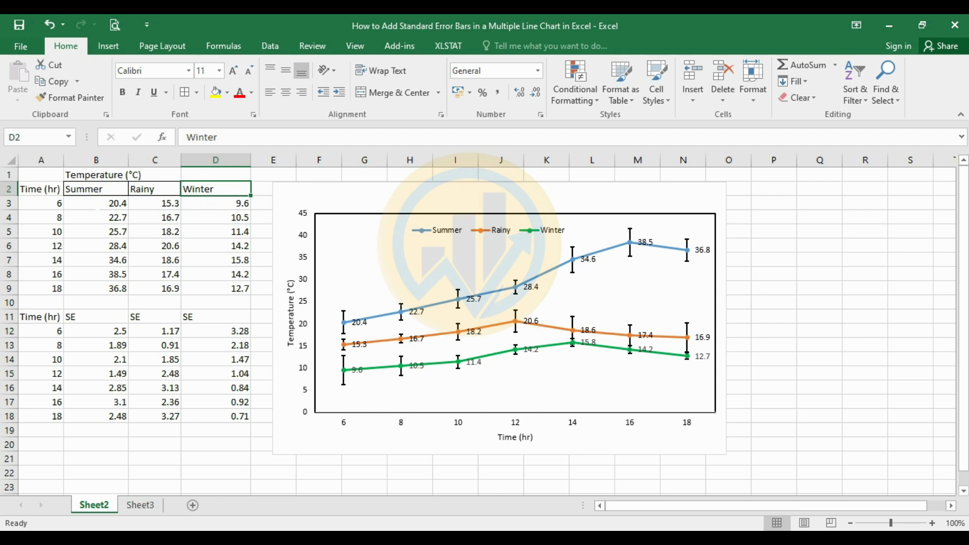
left_click_drag(96, 203, 209, 288)
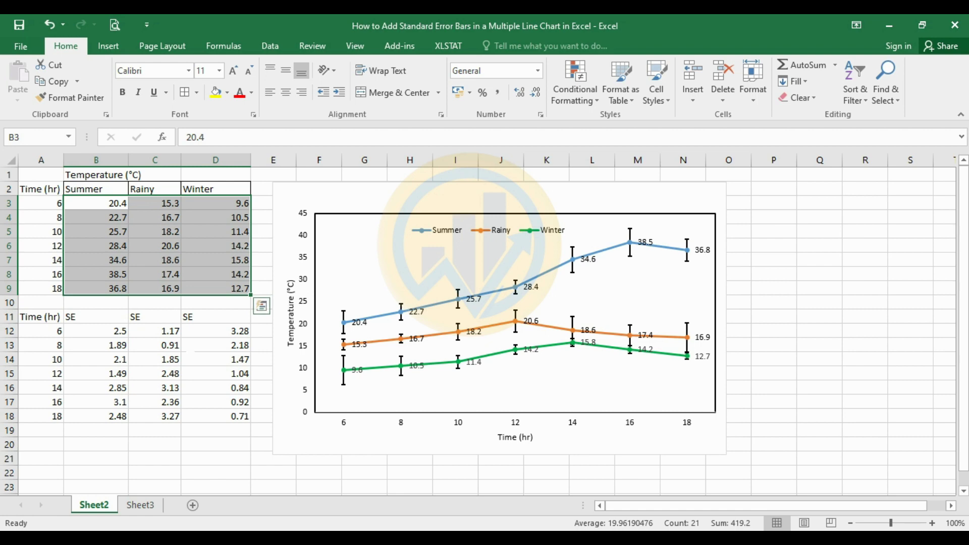
Step: On Sheet3, insert a 2-D Line with Markers chart from B2:D9 and enlarge it beside the data tables
left_click(141, 505)
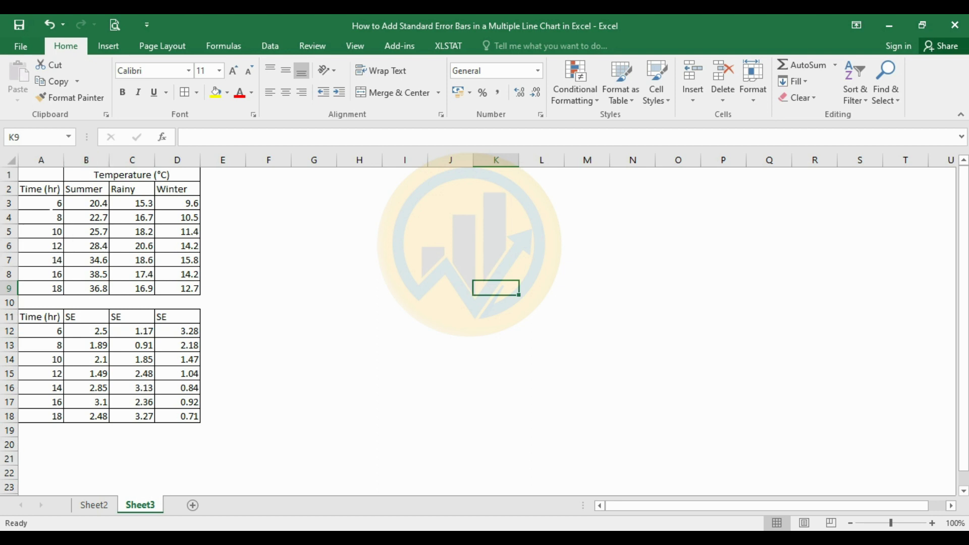
left_click_drag(81, 190, 177, 291)
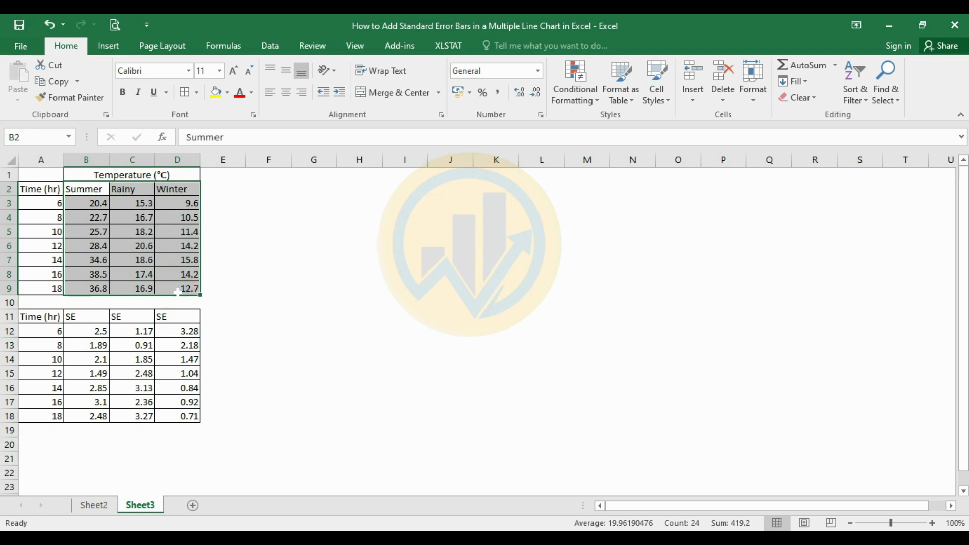
left_click(110, 46)
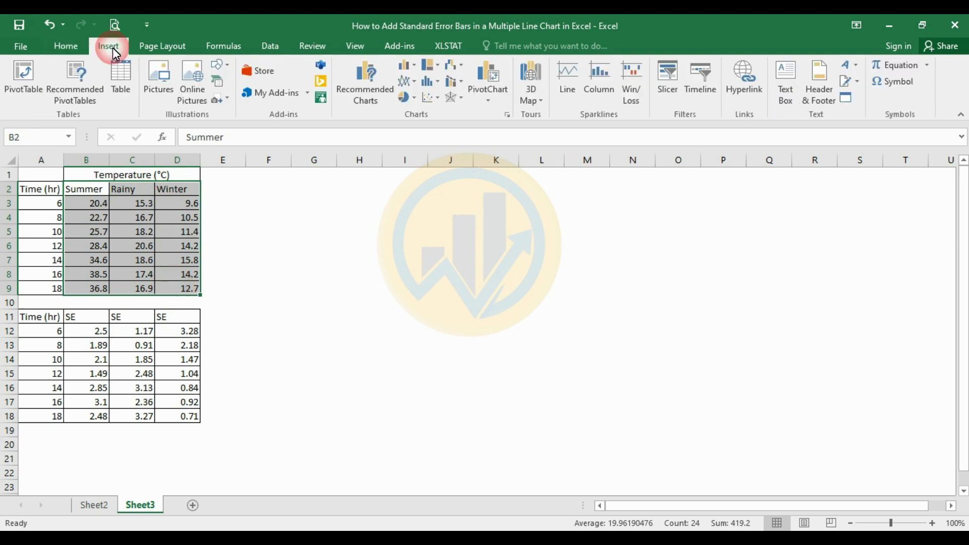
left_click(414, 86)
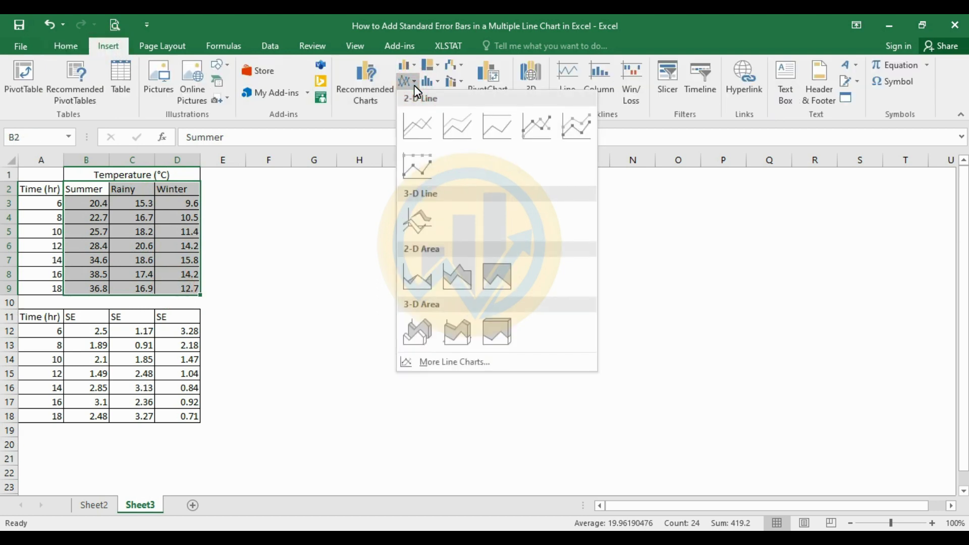
left_click(538, 125)
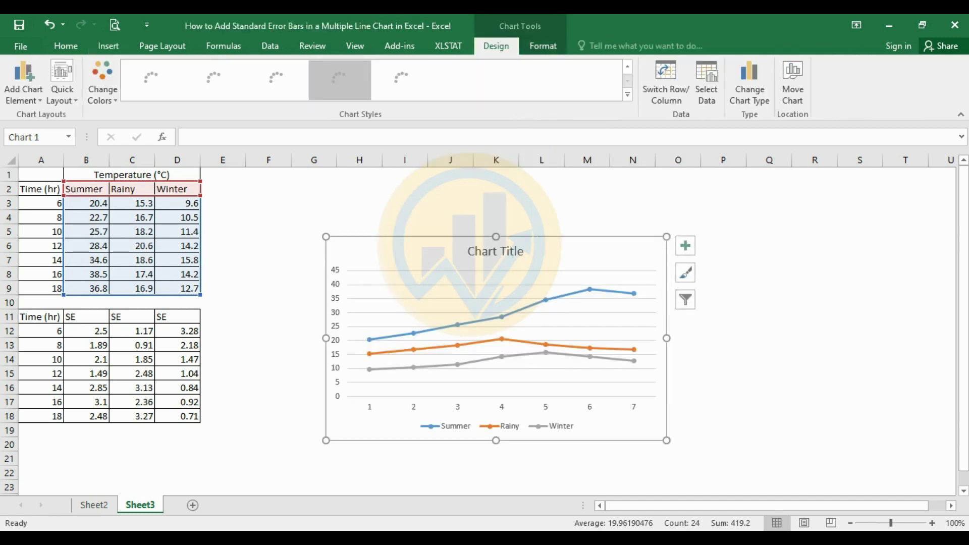
left_click_drag(548, 243, 466, 195)
left_click_drag(586, 394, 730, 400)
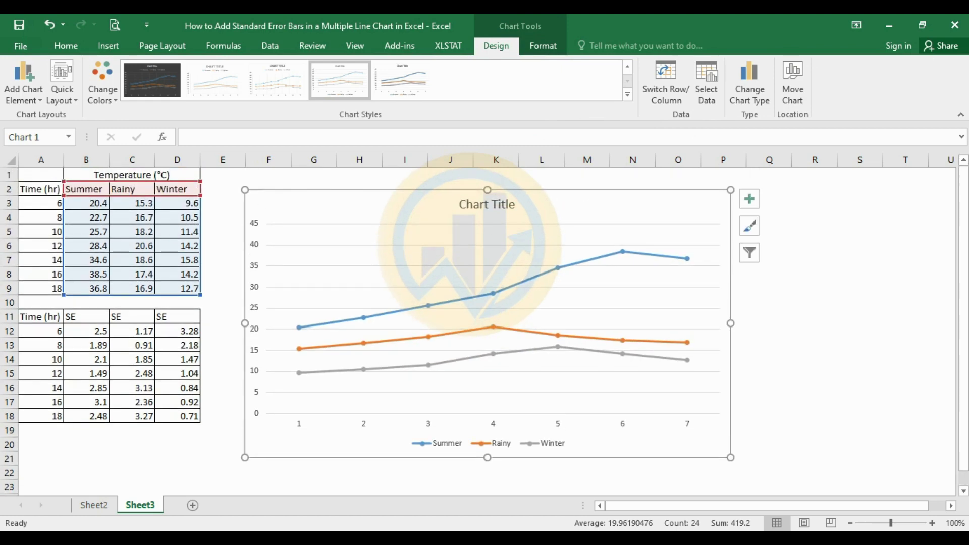
Step: Remove the chart title and the gridlines from the line chart
left_click(755, 199)
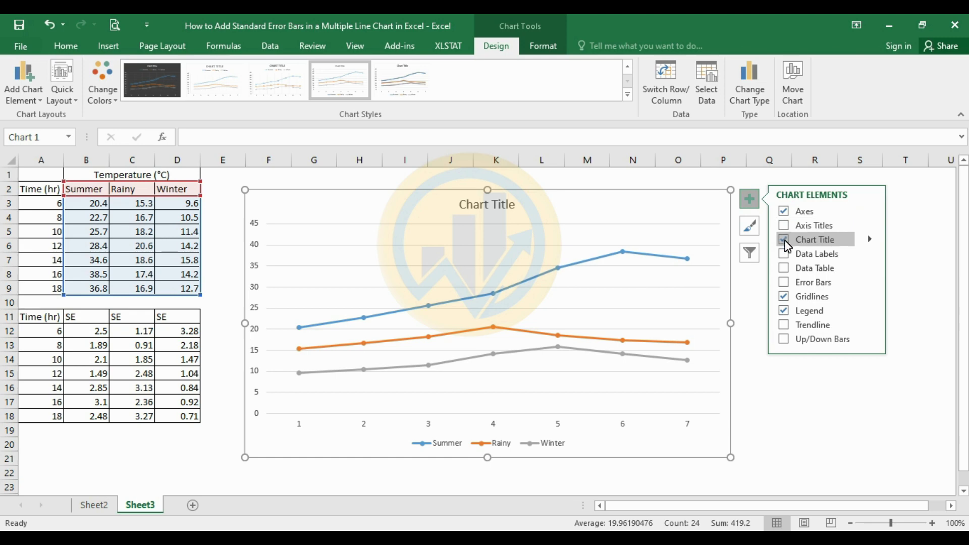
left_click(783, 240)
left_click(784, 297)
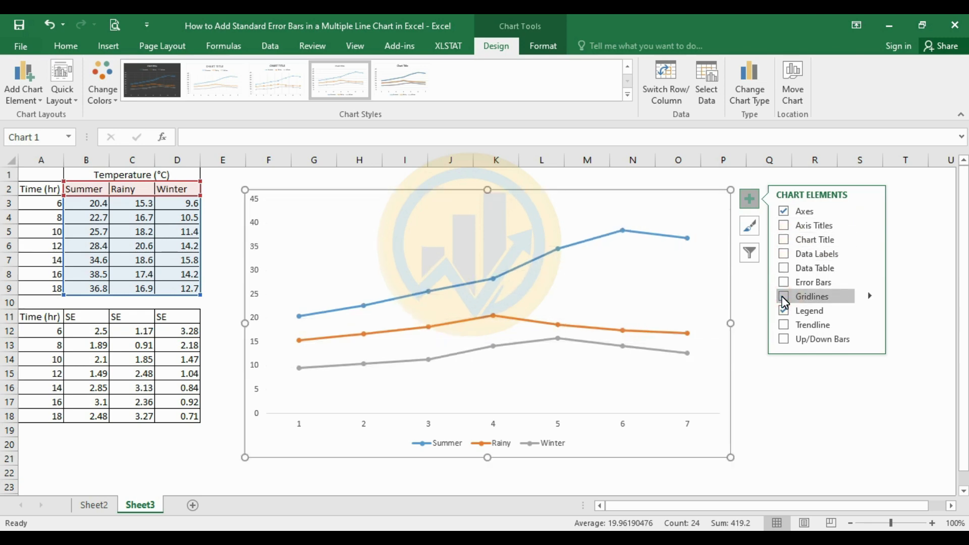
left_click(768, 401)
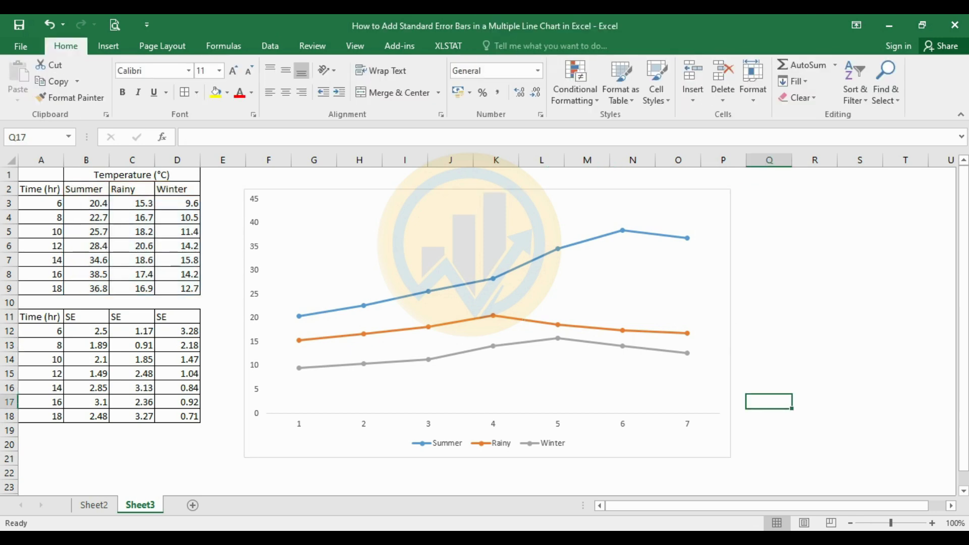
Step: Set the chart's horizontal axis labels to the time values in Sheet3 A3:A9
left_click(496, 430)
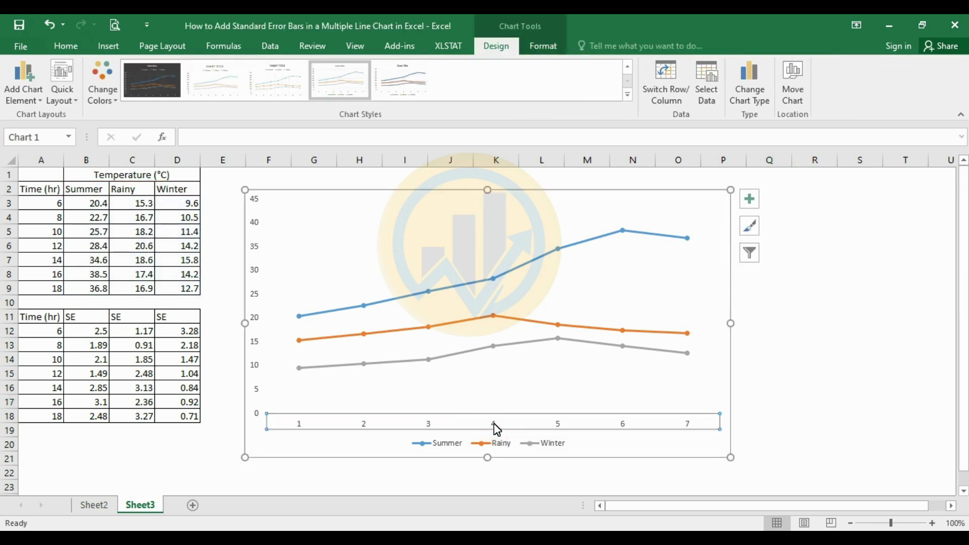
right_click(493, 422)
left_click(547, 346)
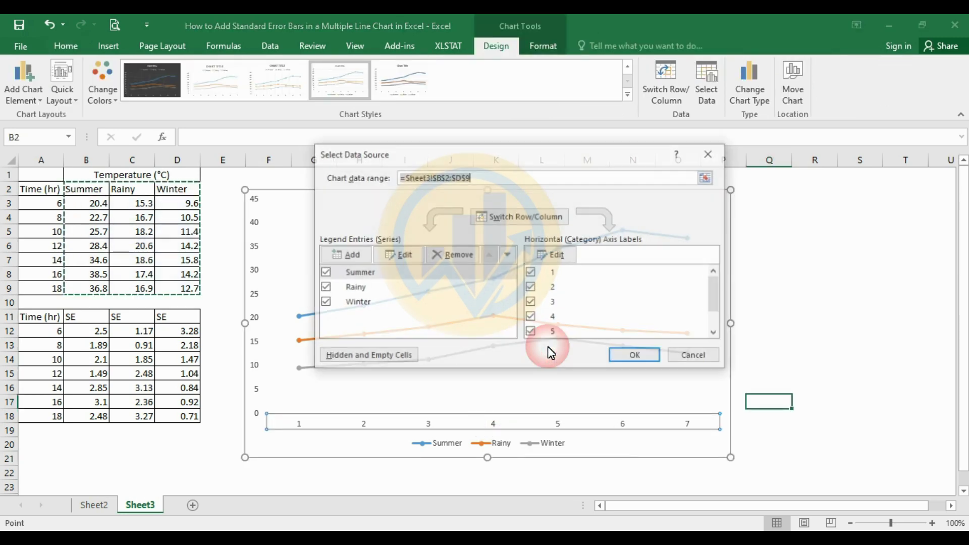
left_click(556, 256)
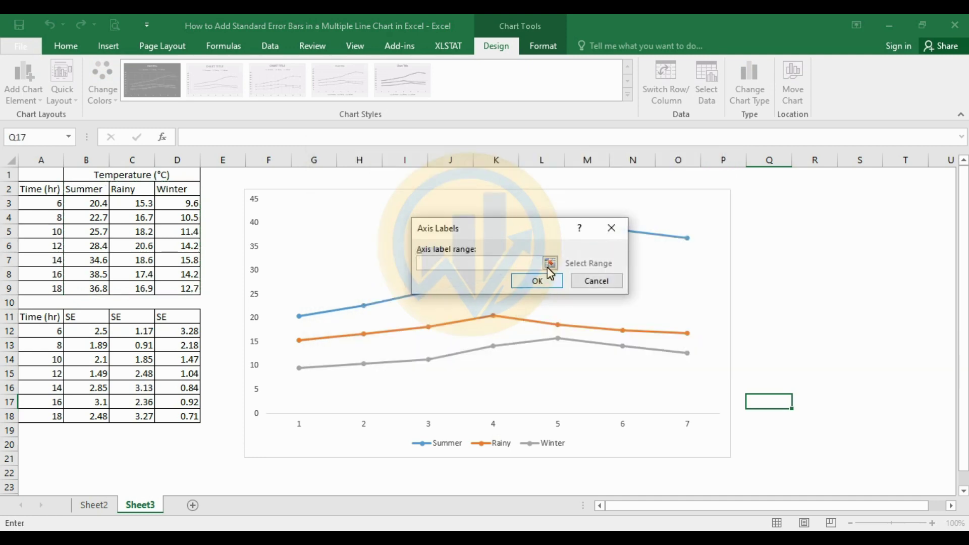
left_click(550, 263)
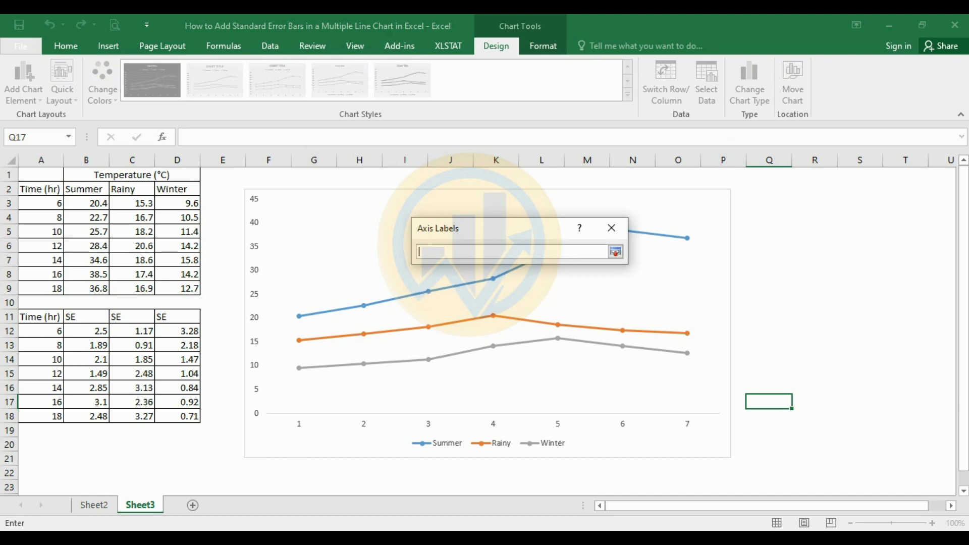
left_click_drag(48, 201, 56, 288)
left_click(615, 252)
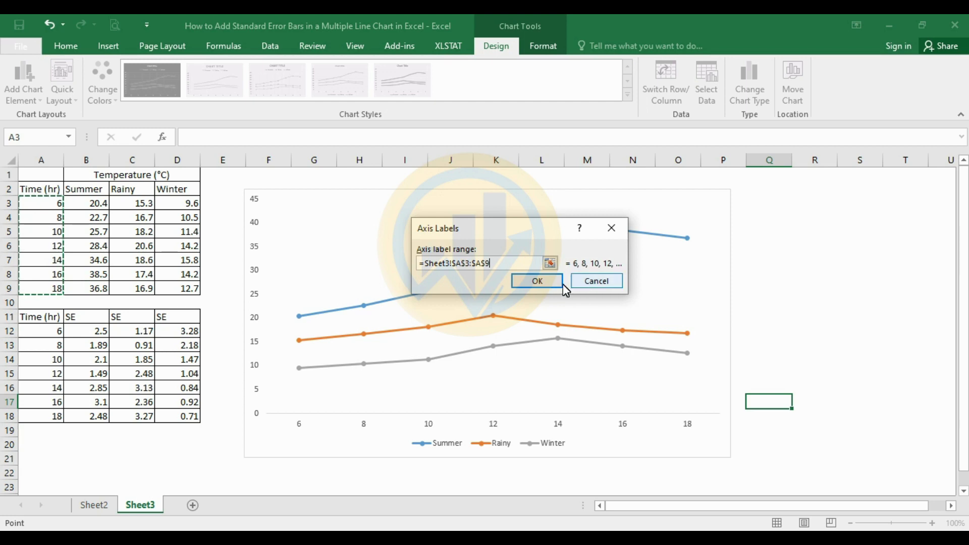
left_click(549, 287)
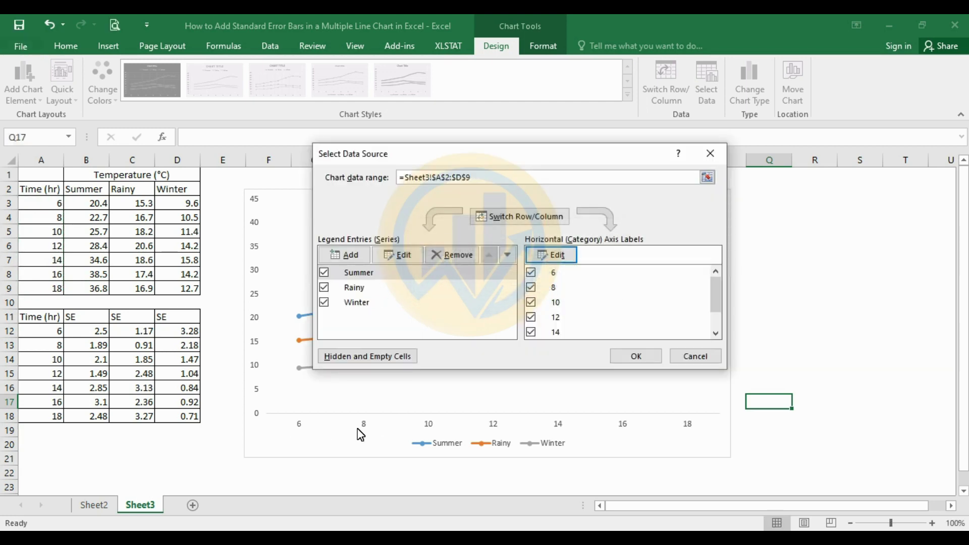
left_click(638, 357)
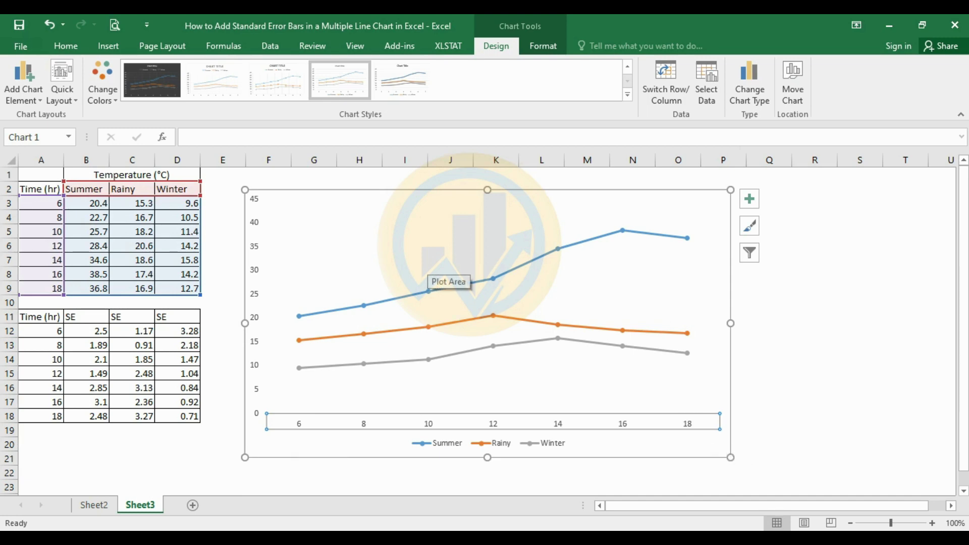
Step: Add vertical error bars to the Summer series and set their error amount to Custom
left_click(493, 279)
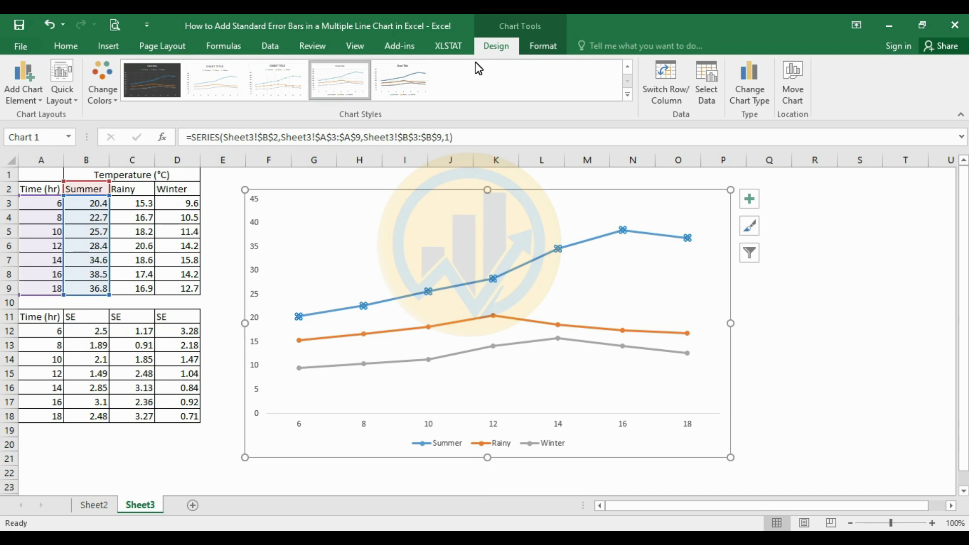
left_click(40, 99)
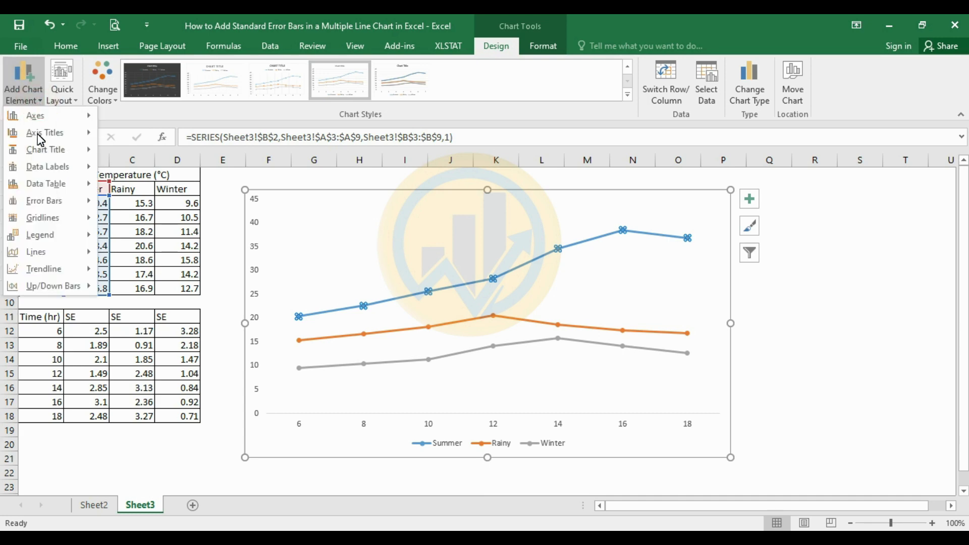
mouse_move(49, 202)
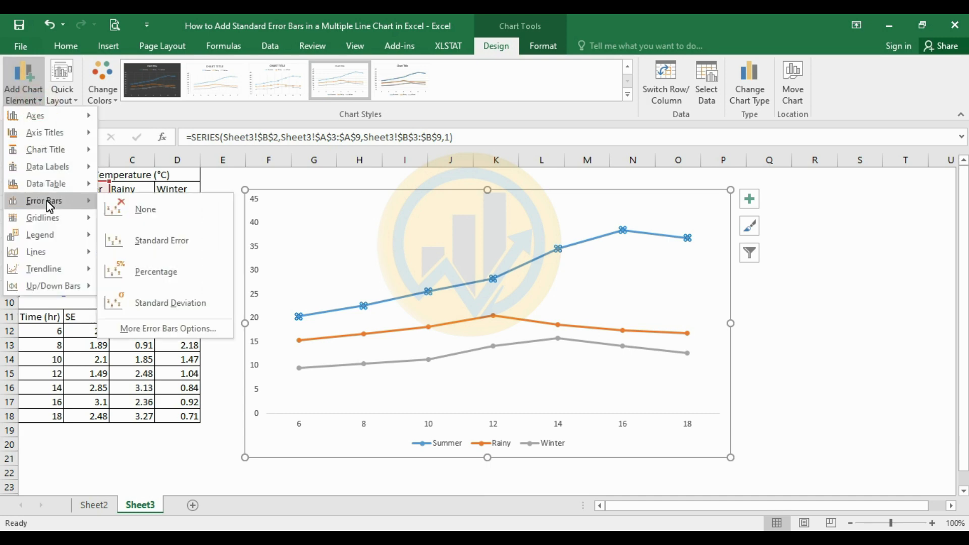
left_click(165, 329)
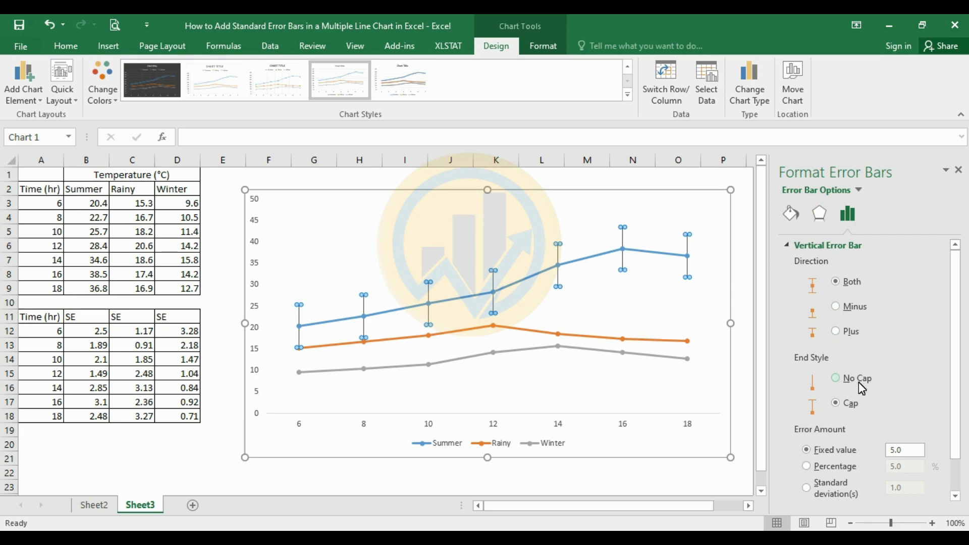
scroll(858, 383, "down", 1)
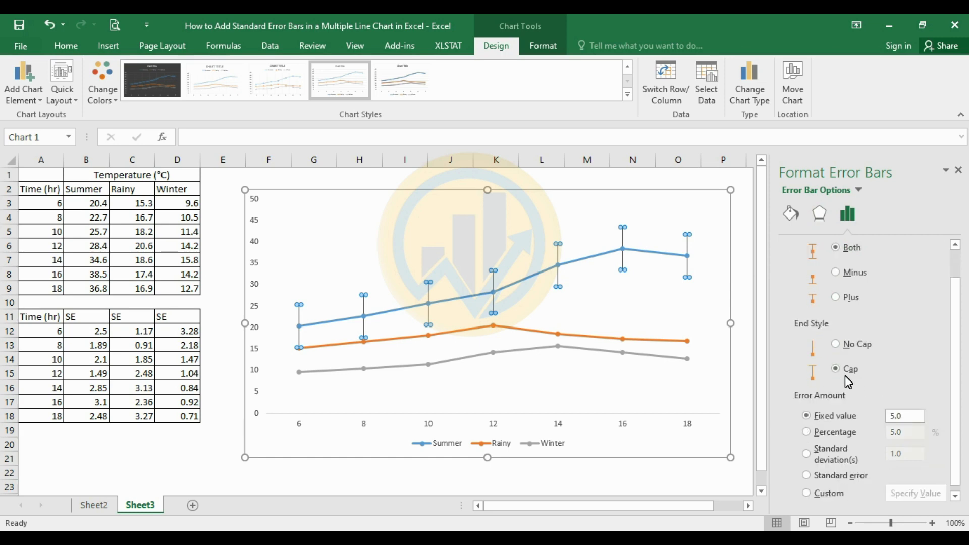
scroll(844, 375, "down", 1)
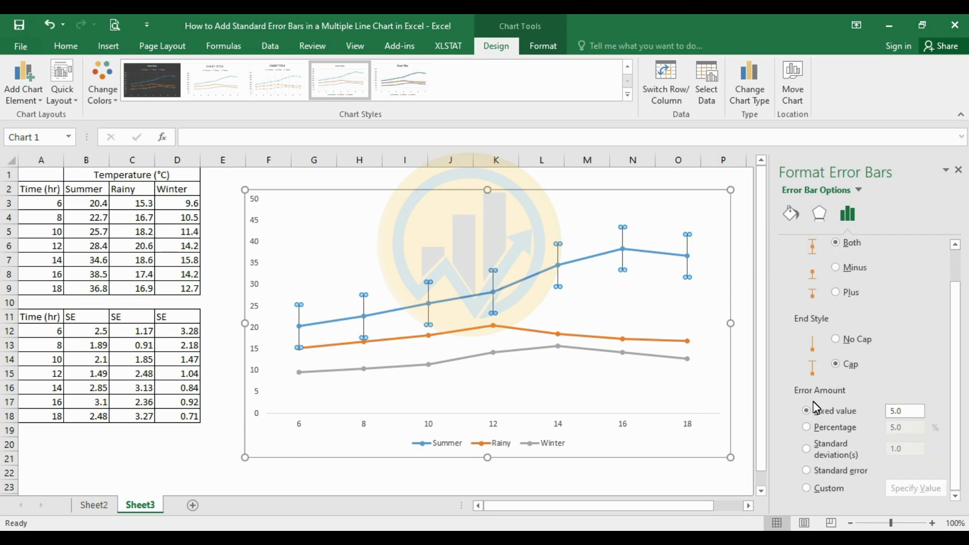
left_click(806, 488)
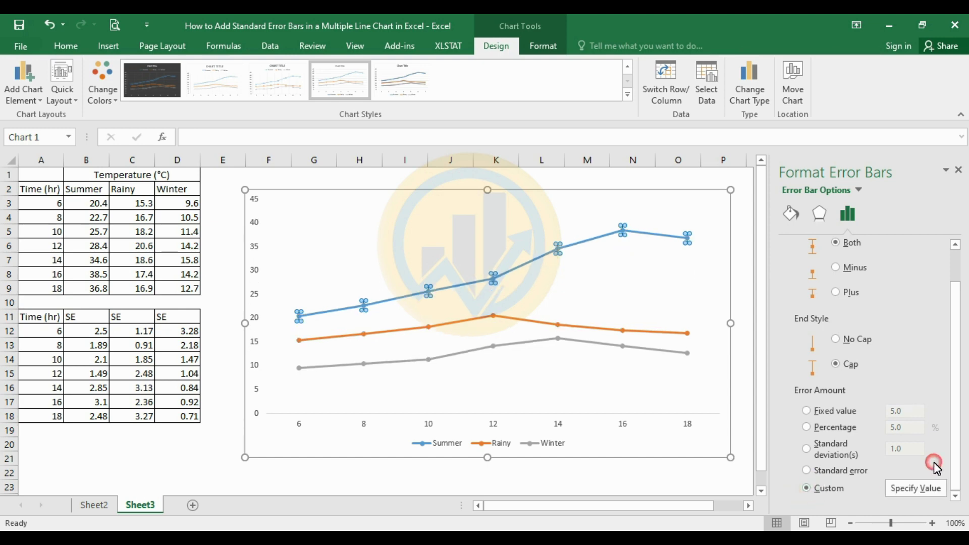
Step: Specify the Summer SE values in Sheet3 B12:B18 as the custom positive error value
left_click(913, 488)
left_click_drag(495, 219, 690, 268)
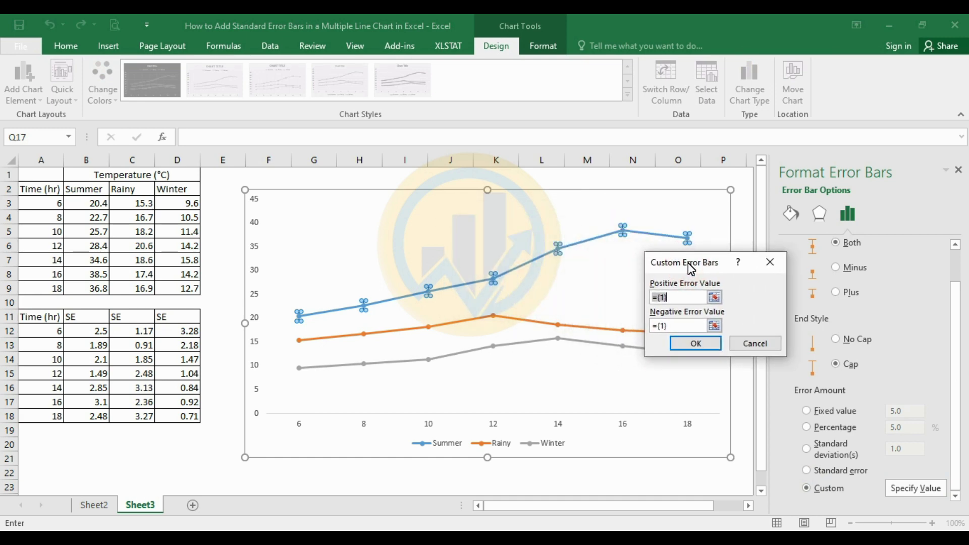
left_click(713, 297)
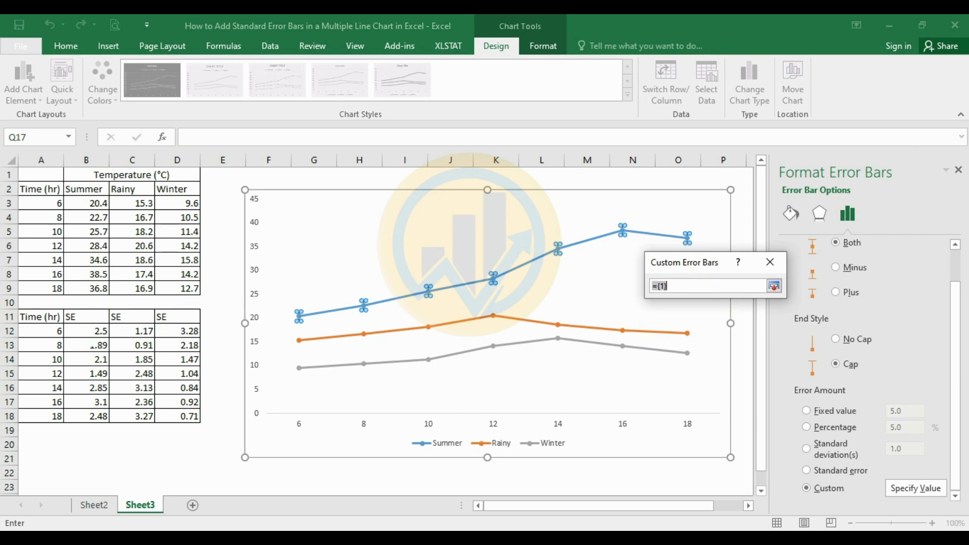
left_click(87, 331)
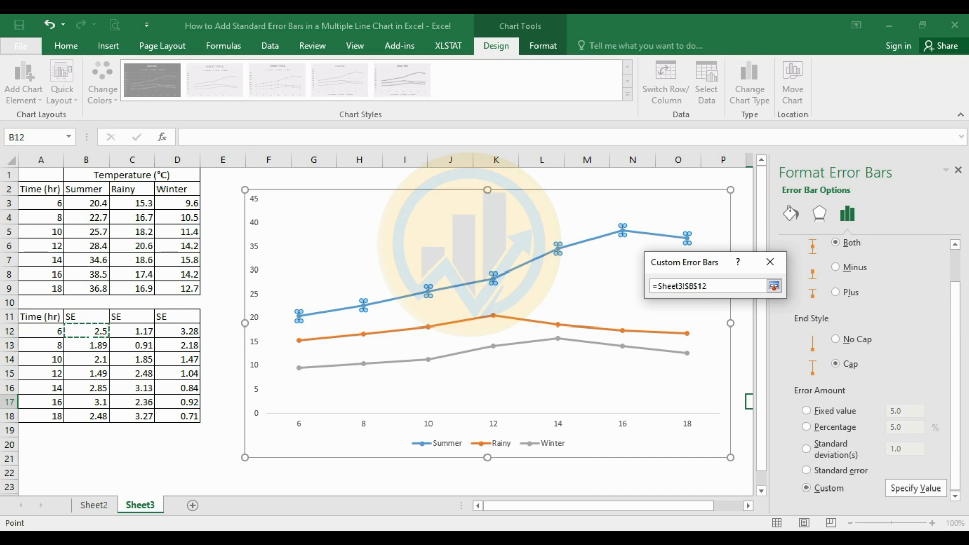
left_click(85, 331)
left_click_drag(85, 331, 83, 417)
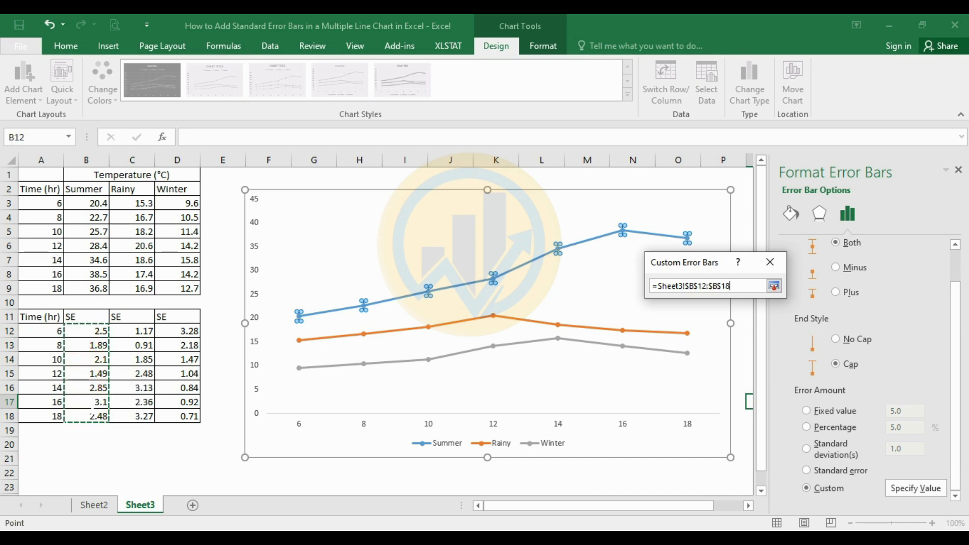
left_click(773, 286)
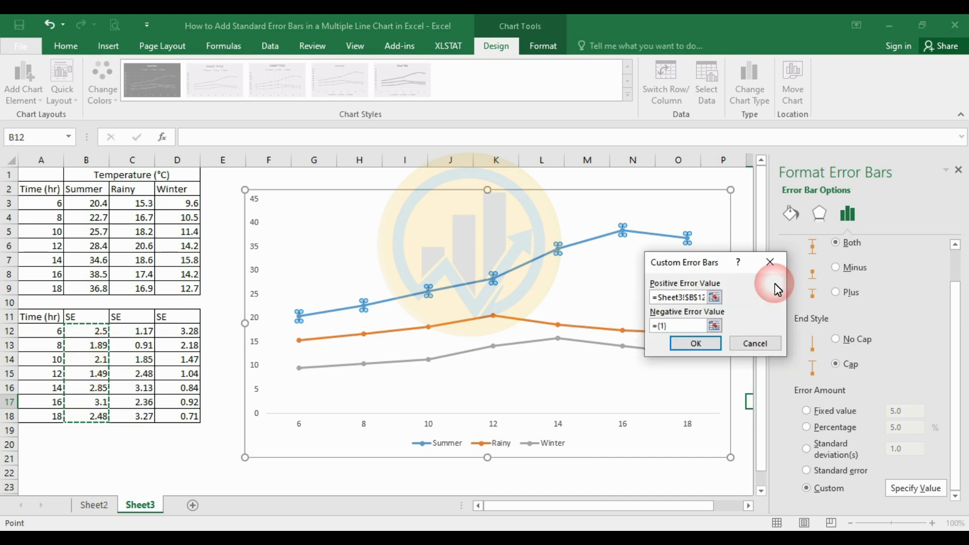
Step: Specify B12:B18 as the negative error value too and apply the custom error bars to the Summer series
left_click(714, 326)
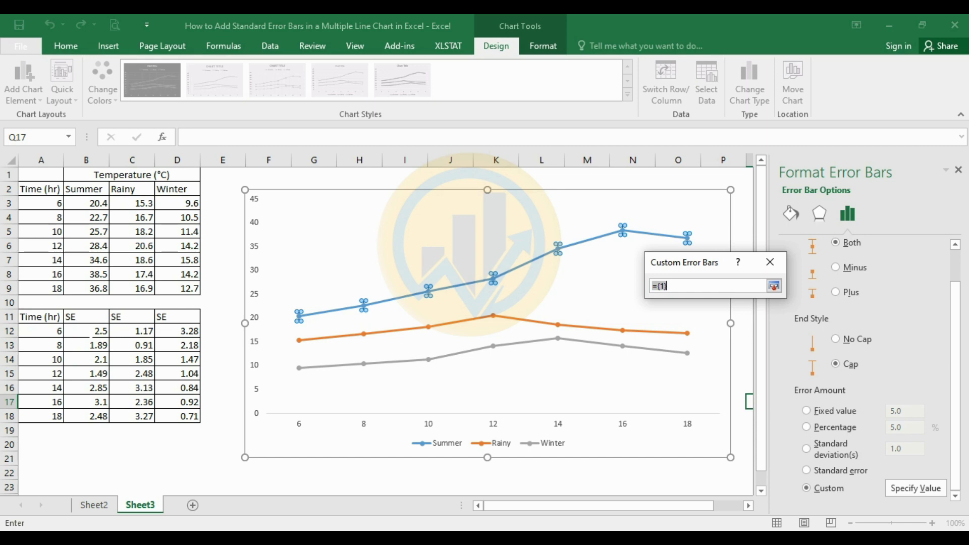
left_click_drag(86, 330, 86, 416)
left_click(773, 285)
left_click(699, 343)
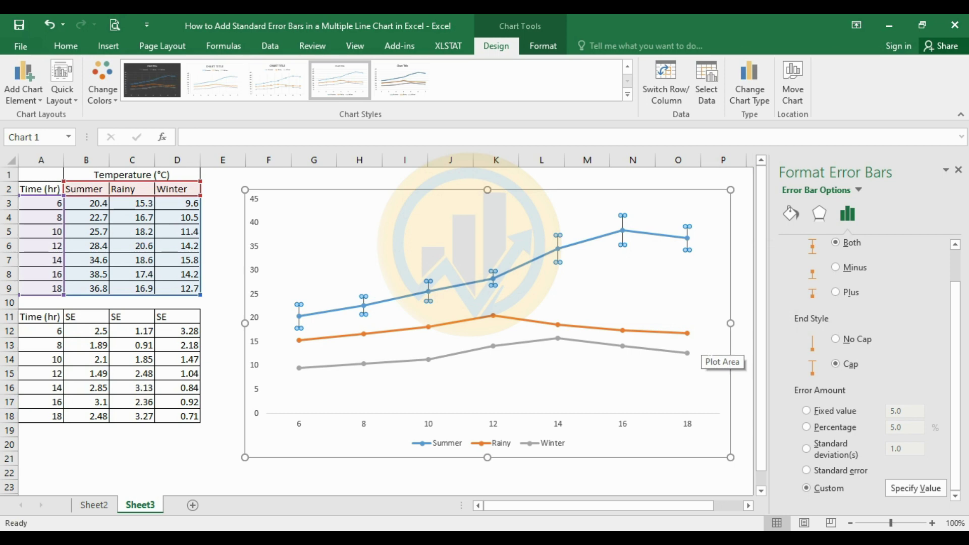
Step: Format the Summer error bars as a solid black line with a width of 1.25 pt
left_click(792, 216)
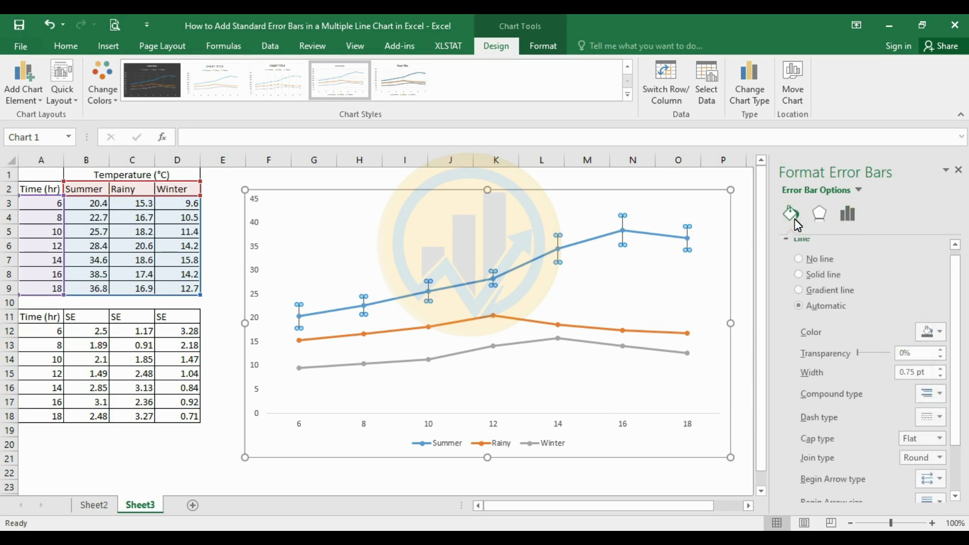
left_click(940, 331)
left_click(865, 364)
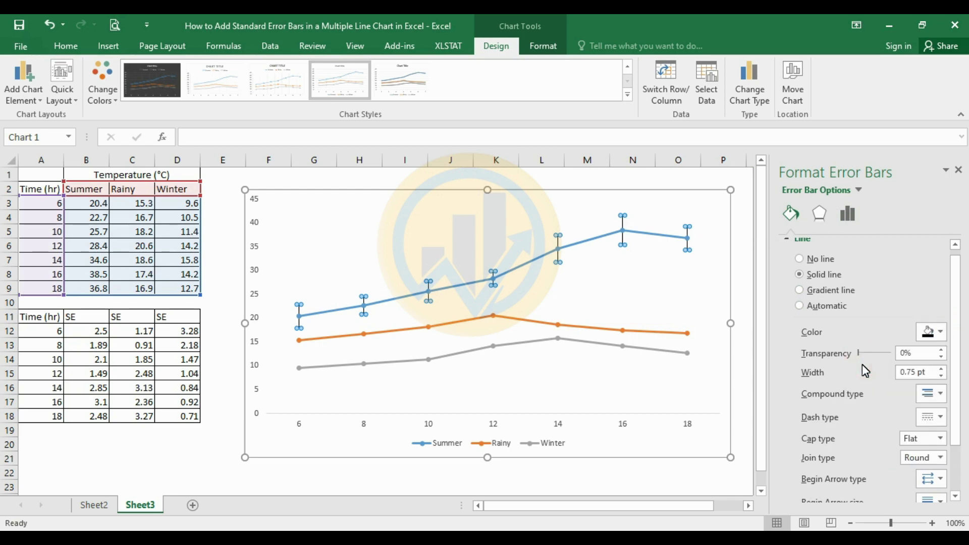
left_click(913, 234)
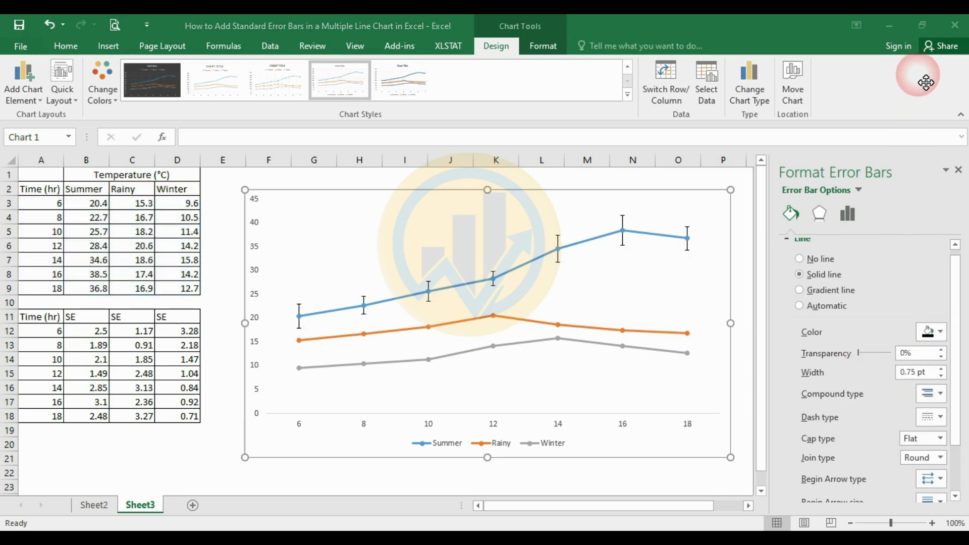
left_click(942, 374)
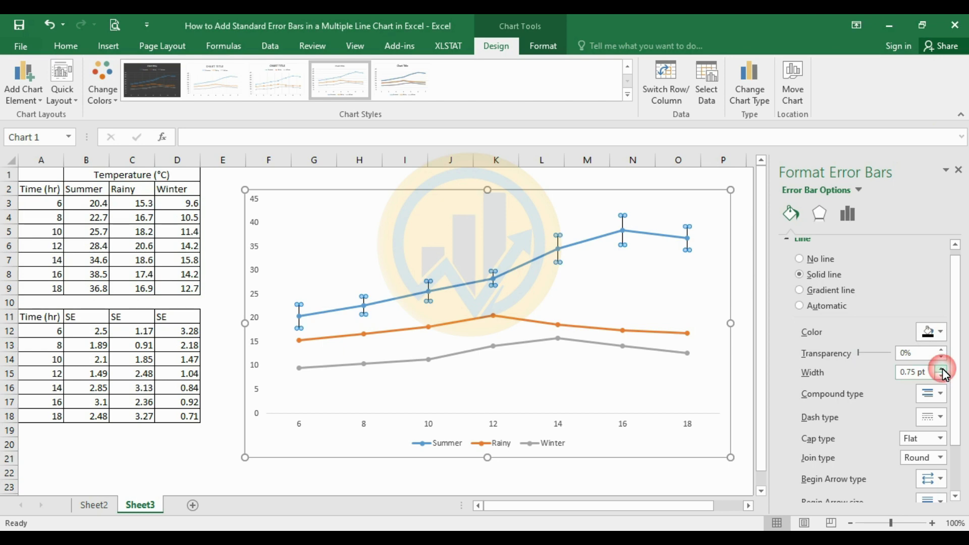
left_click(941, 369)
left_click(942, 369)
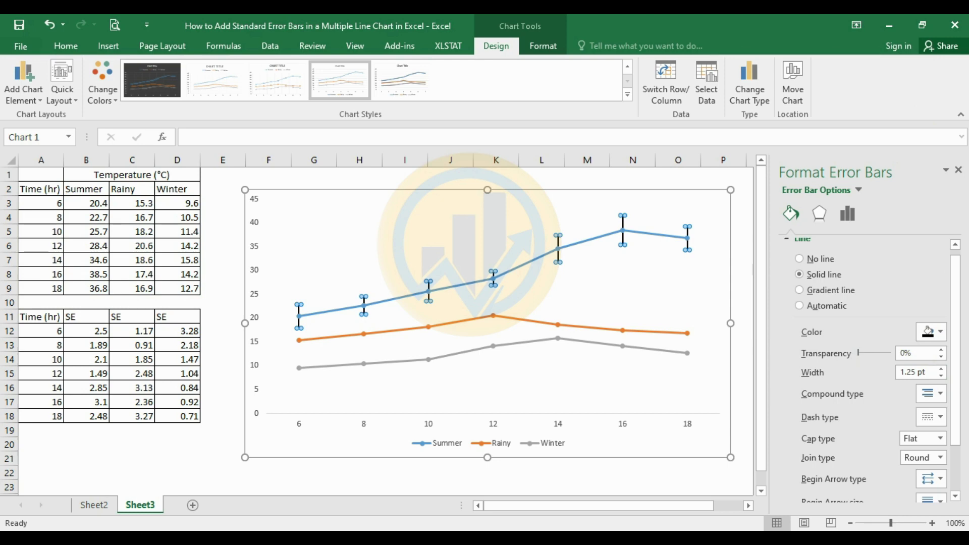
Step: Add vertical error bars to the Rainy series and set their error amount to Custom
left_click(457, 327)
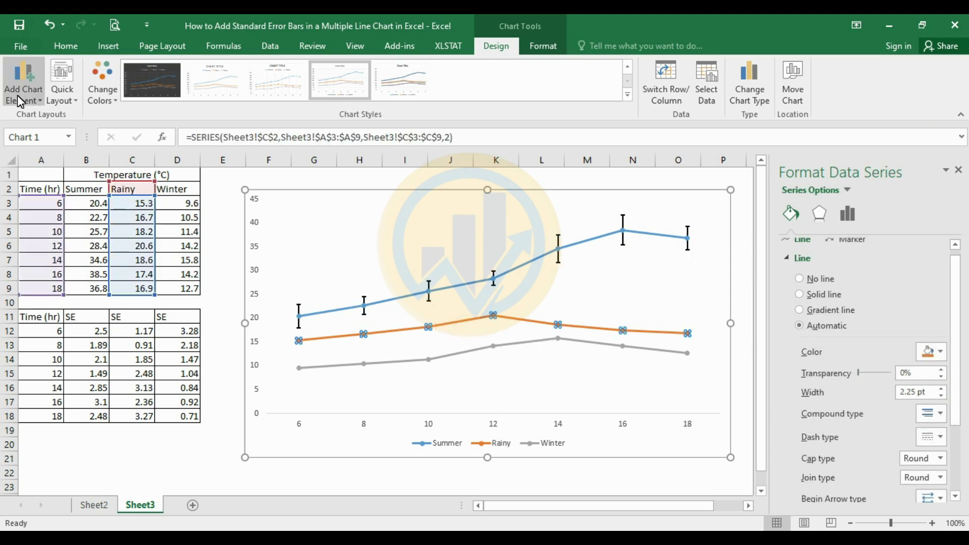
left_click(37, 101)
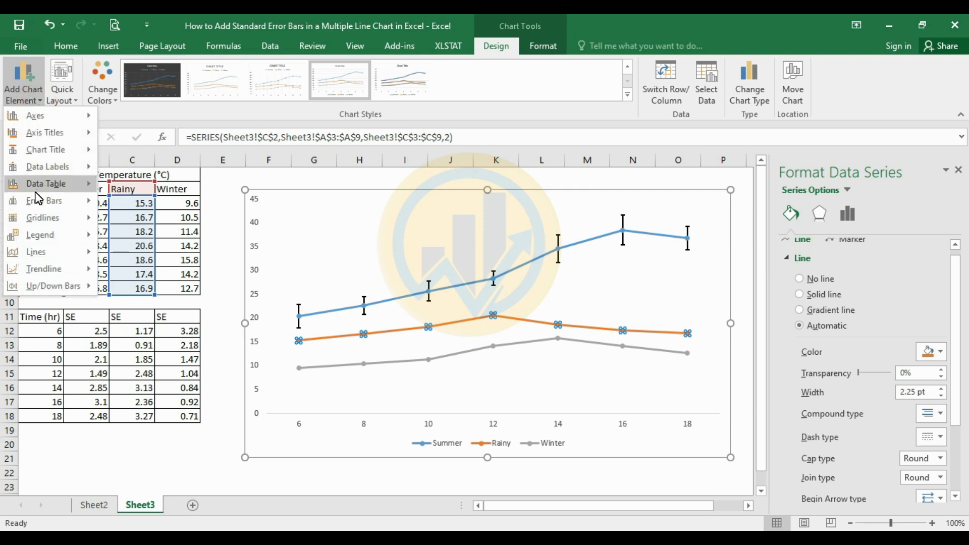
mouse_move(36, 199)
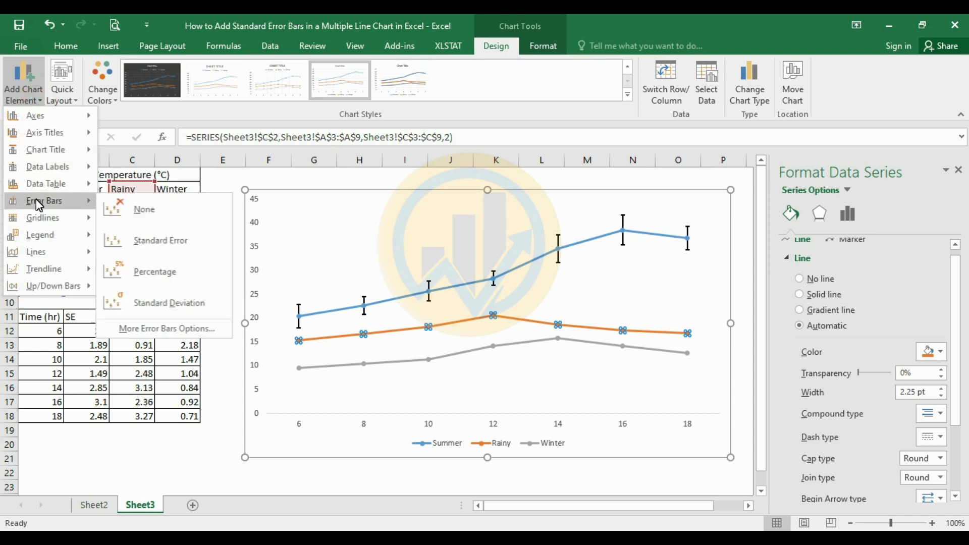
left_click(166, 329)
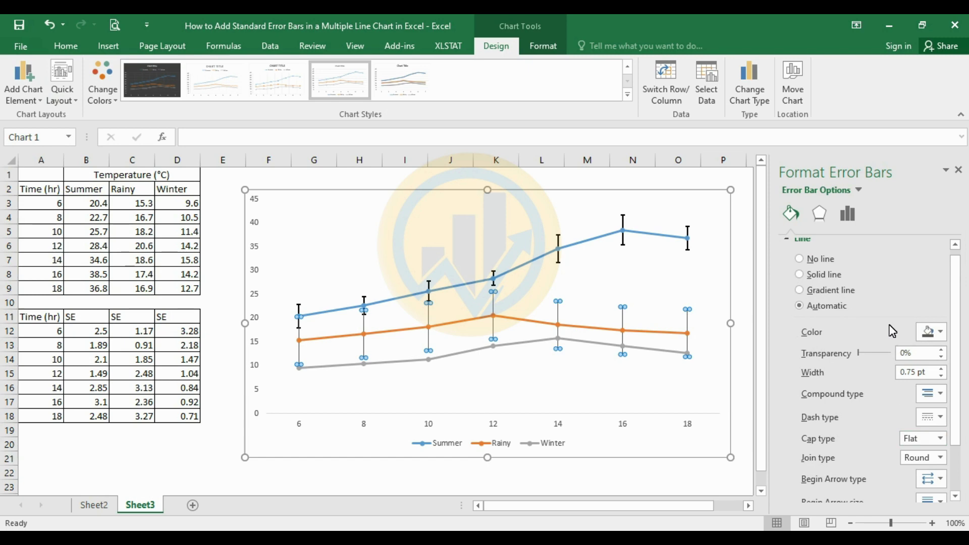
left_click(845, 218)
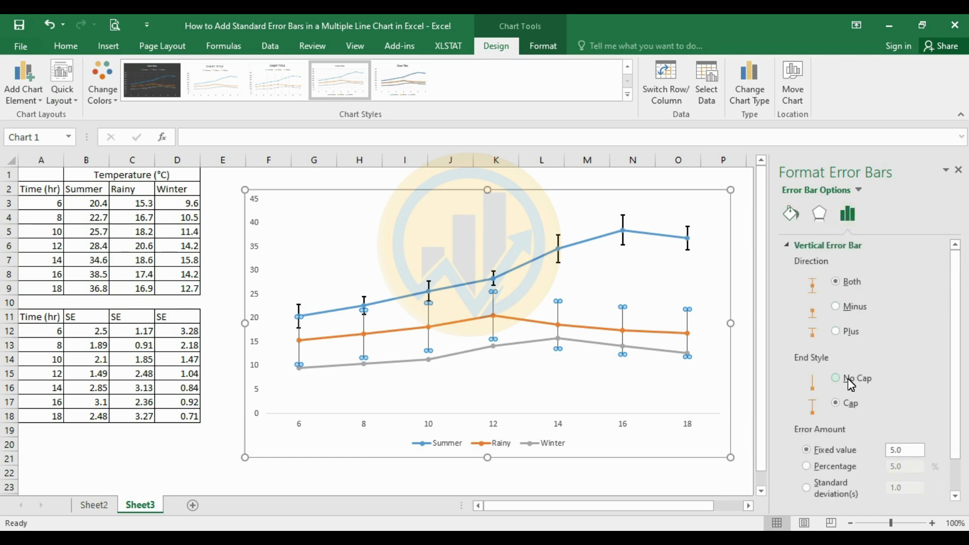
scroll(851, 383, "down", 1)
left_click(807, 489)
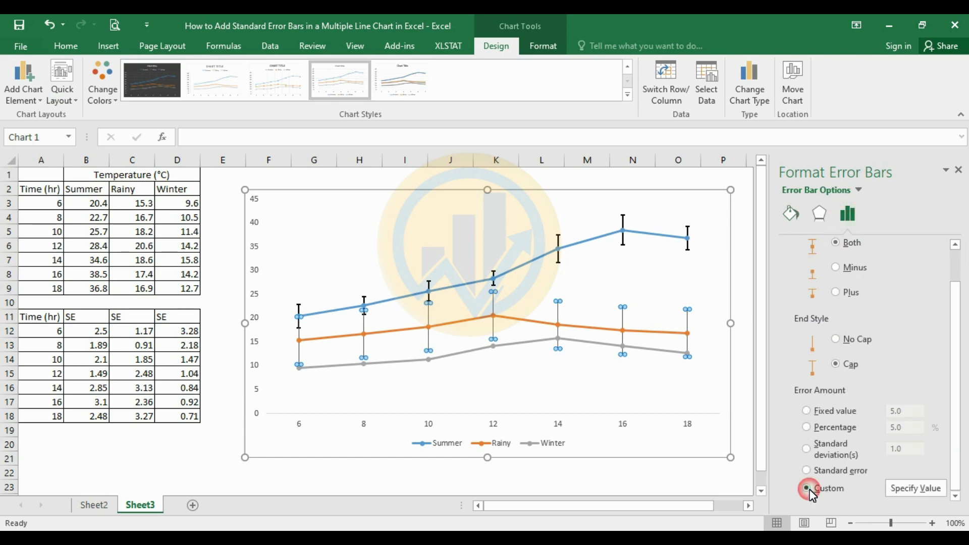
Step: Specify the Rainy SE values in Sheet3 C12:C18 as the custom positive error value
left_click(916, 488)
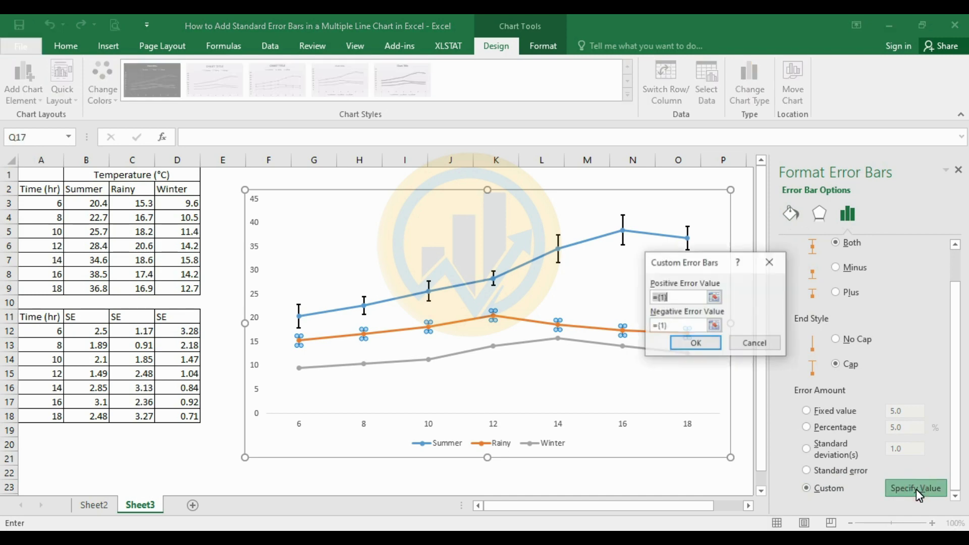
left_click(719, 298)
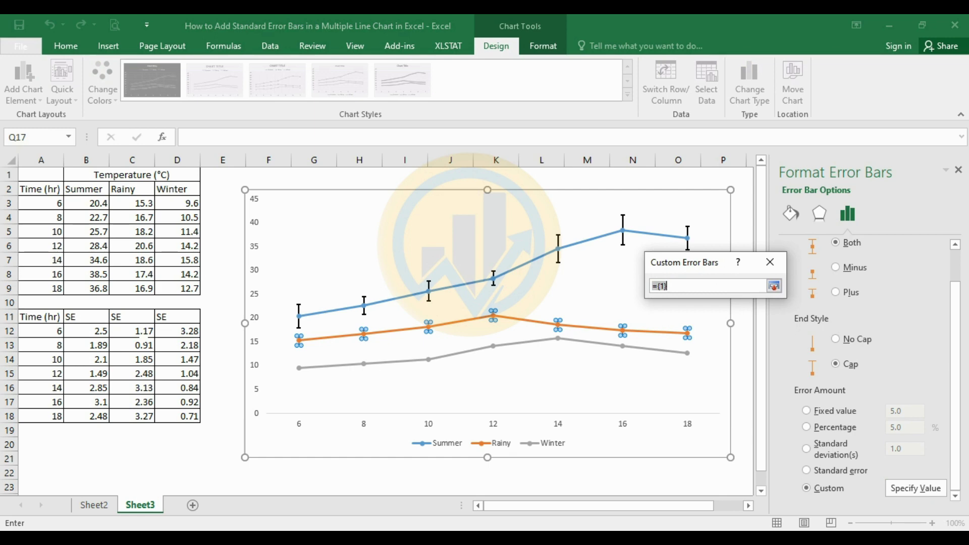
left_click_drag(132, 331, 139, 416)
left_click(773, 285)
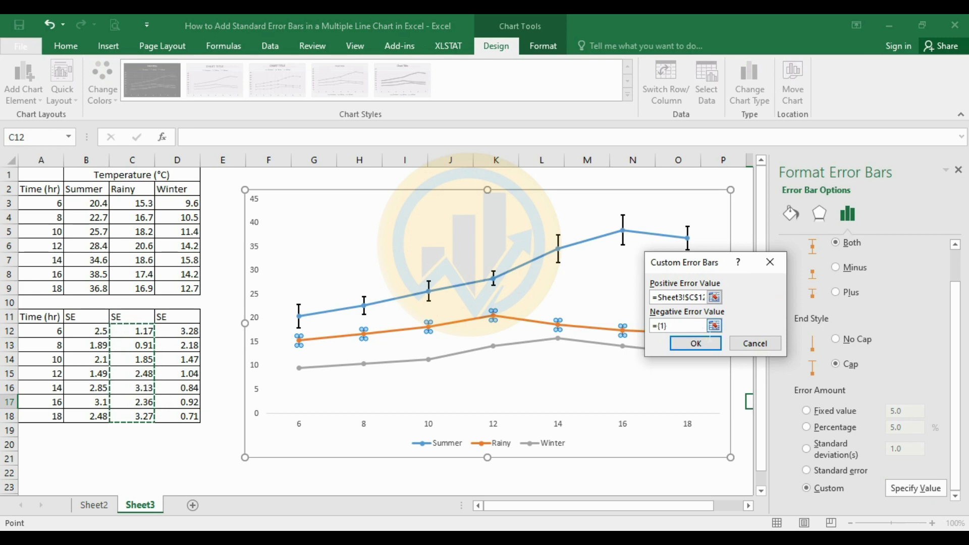
Step: Specify C12:C18 as the negative error value too and apply the custom error bars to the Rainy series
left_click(713, 326)
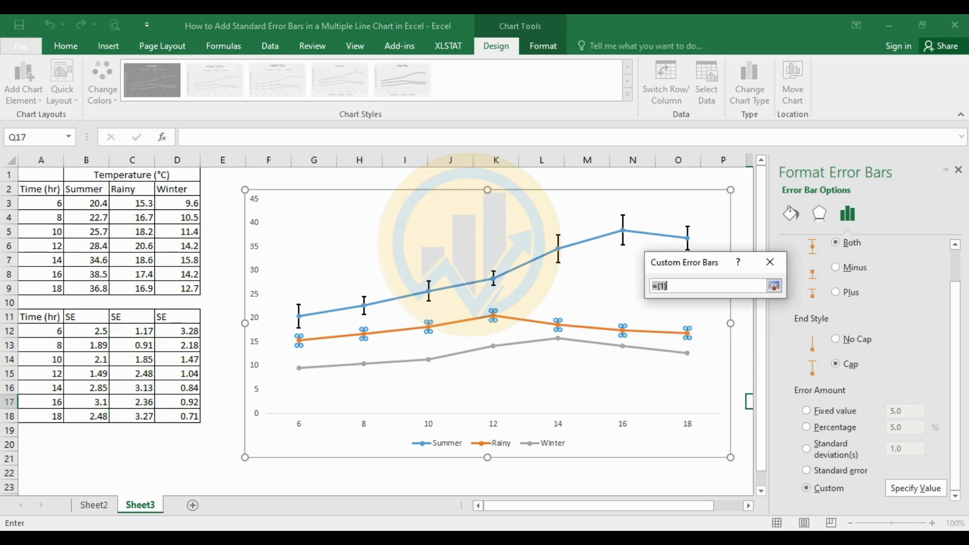
left_click_drag(137, 330, 134, 416)
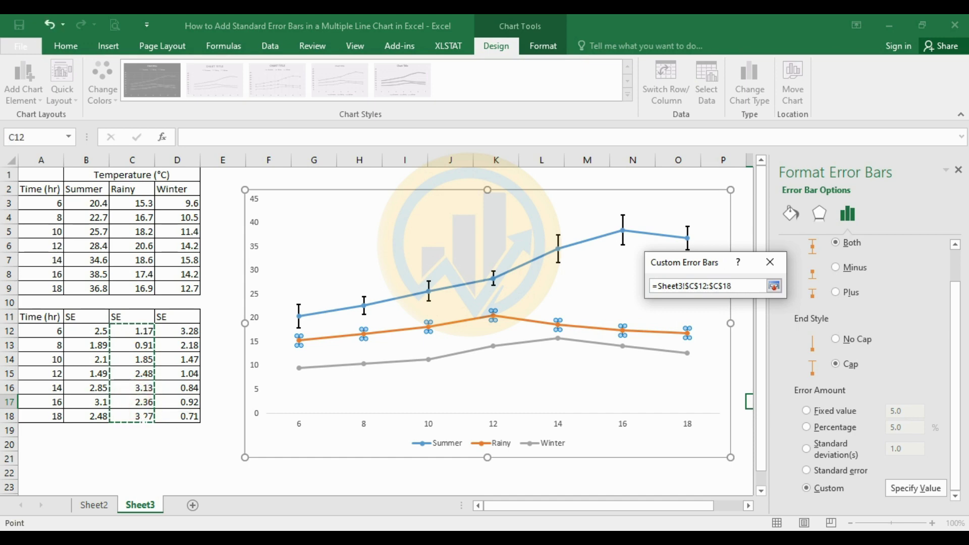
left_click(774, 286)
left_click(711, 343)
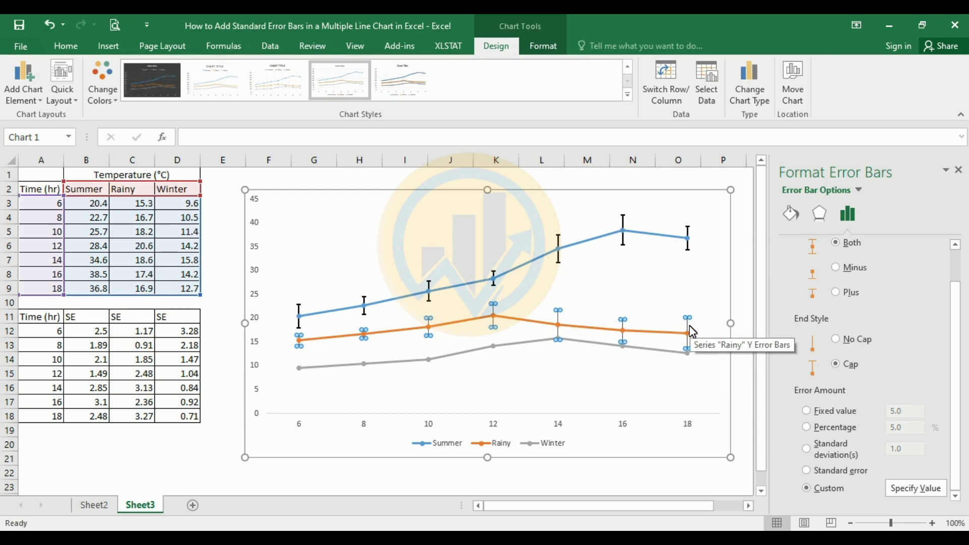
Step: Format the Rainy error bars as a solid black line with a width of 1.25 pt
left_click(790, 214)
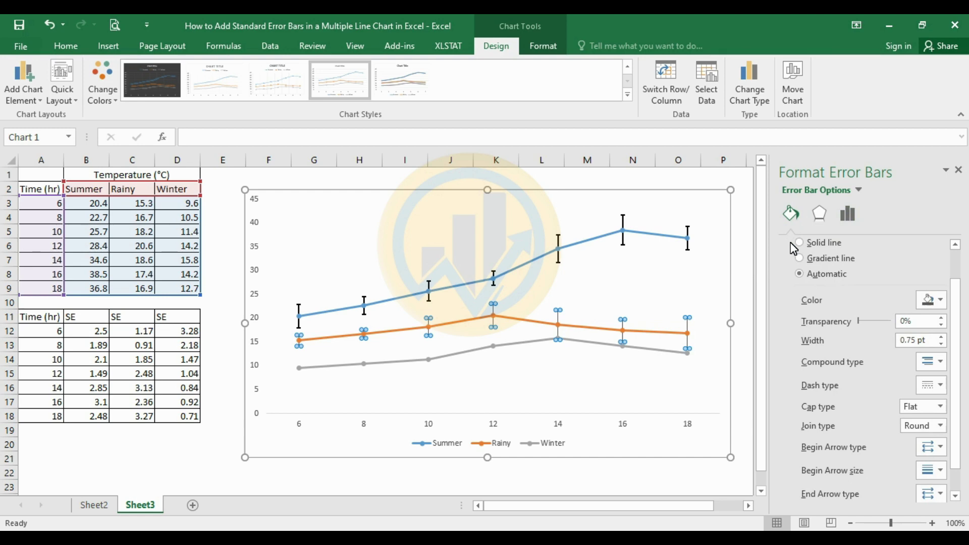
left_click(939, 301)
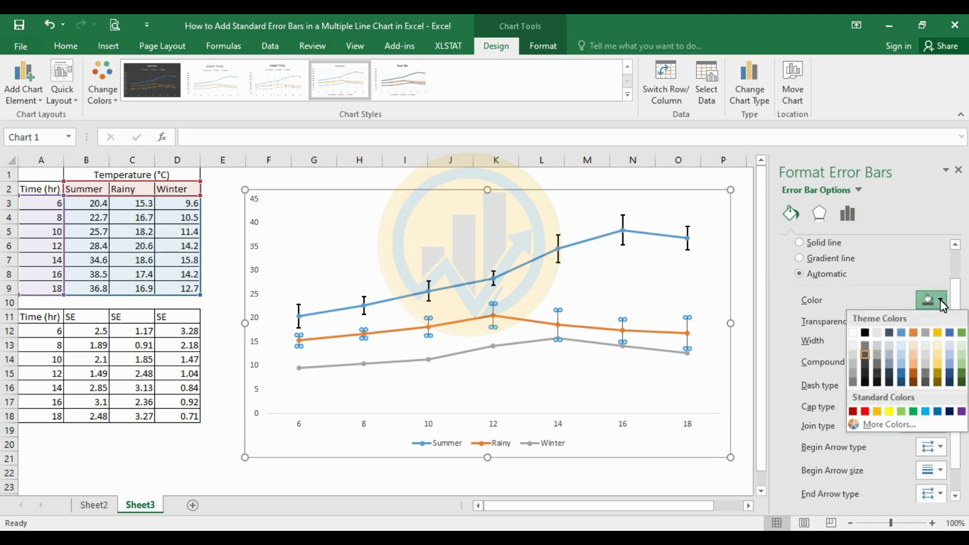
left_click(867, 334)
left_click(942, 336)
left_click(942, 336)
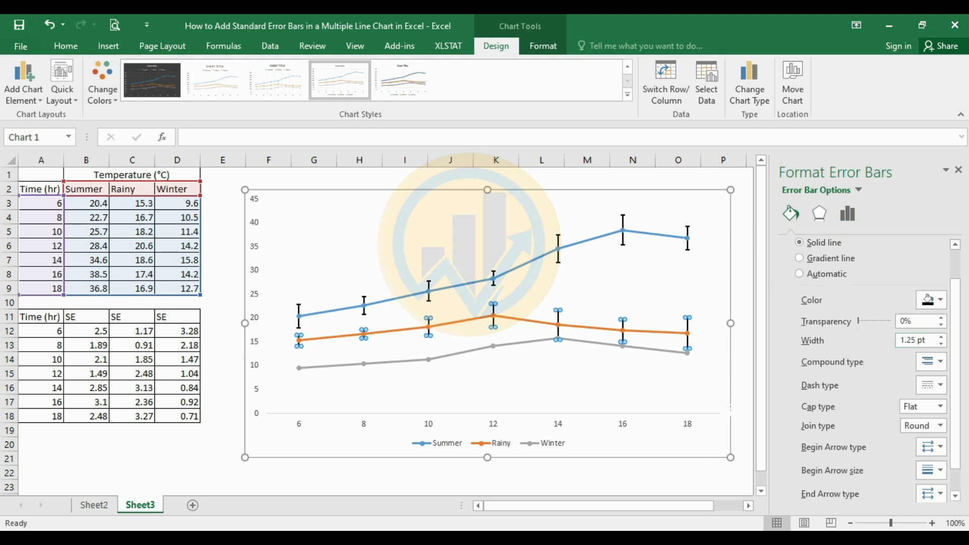
Step: Add vertical error bars to the Winter series and set their error amount to Custom
left_click(494, 348)
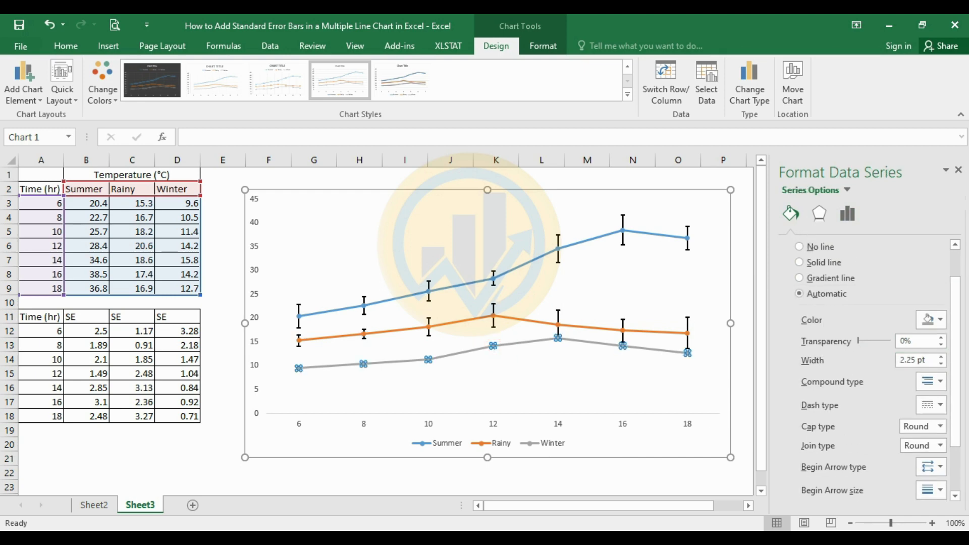
left_click(40, 101)
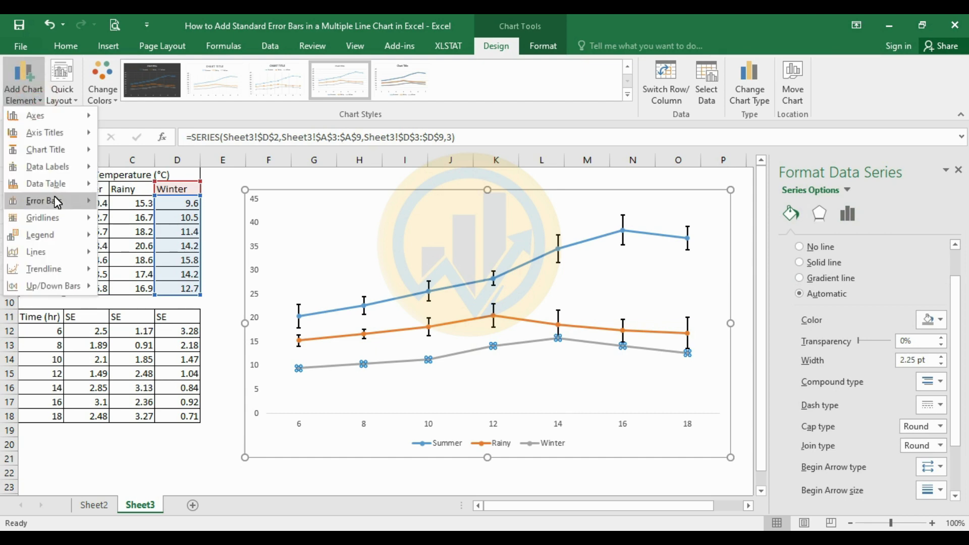
mouse_move(56, 203)
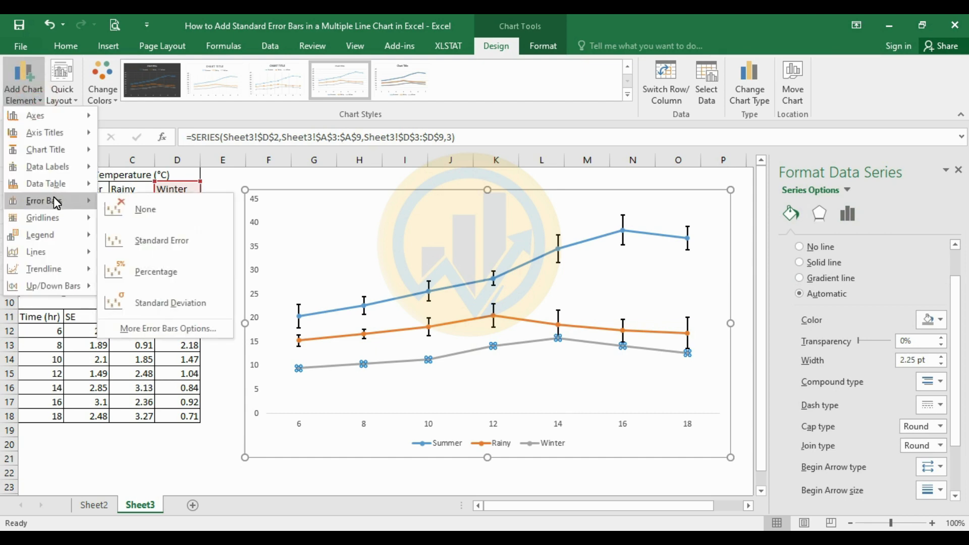
left_click(150, 328)
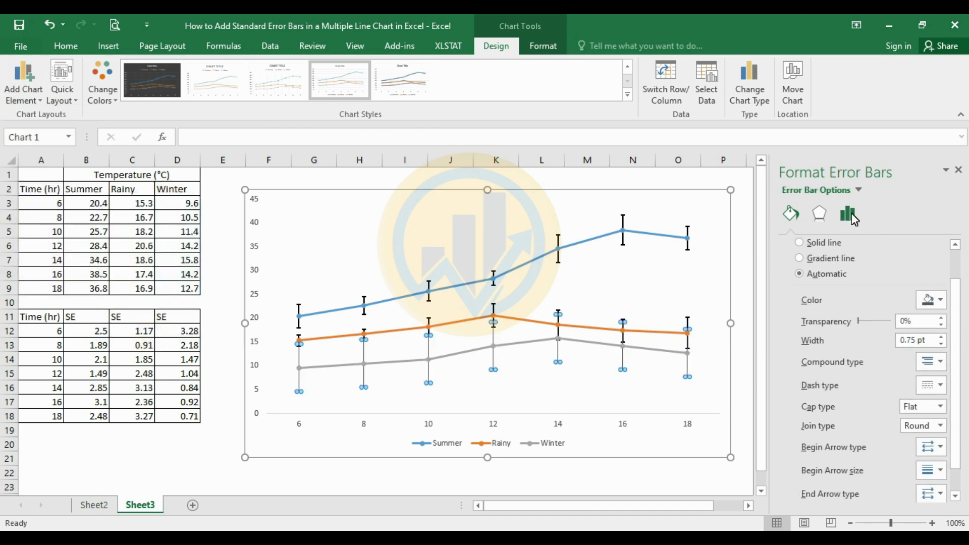
left_click(847, 215)
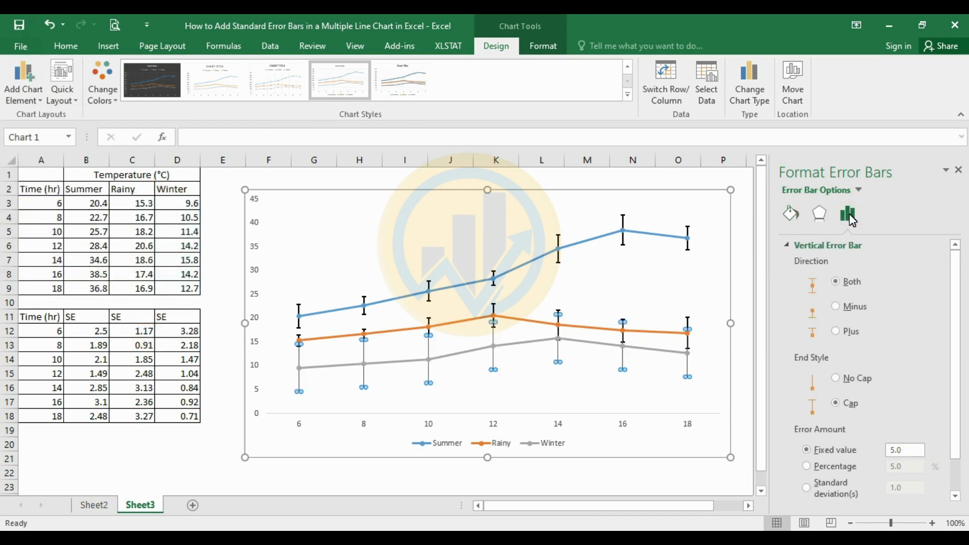
scroll(831, 478, "down", 1)
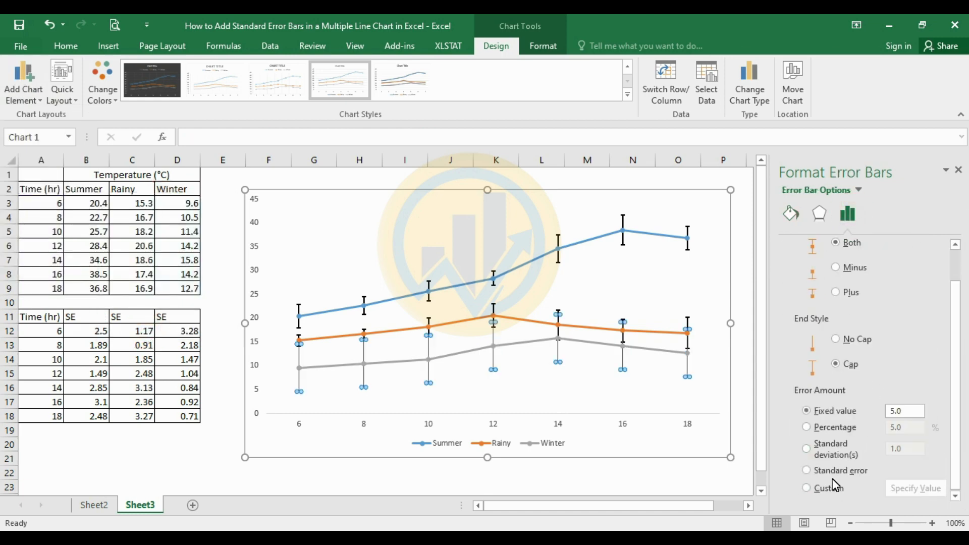
left_click(806, 488)
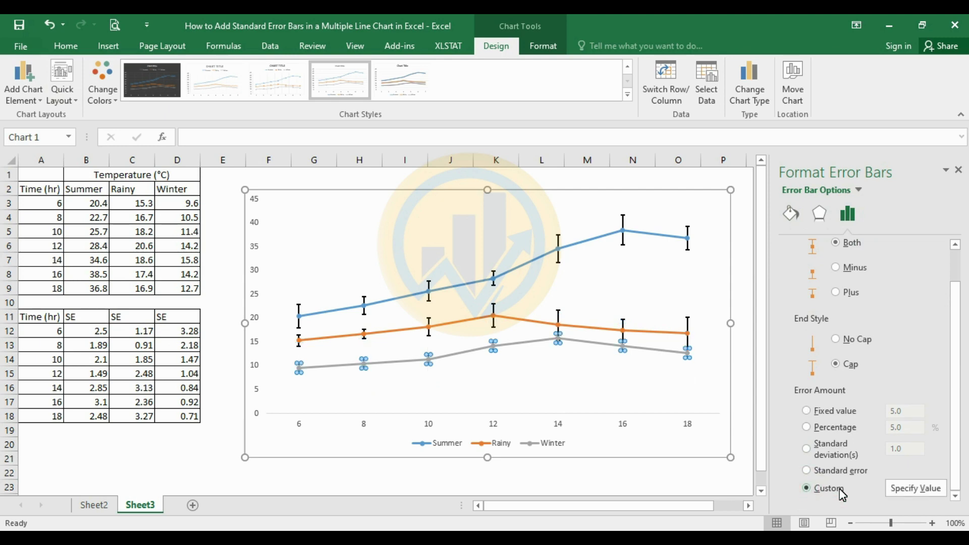
Step: Specify the Winter SE values in Sheet3 D12:D18 as the custom positive error value
left_click(925, 490)
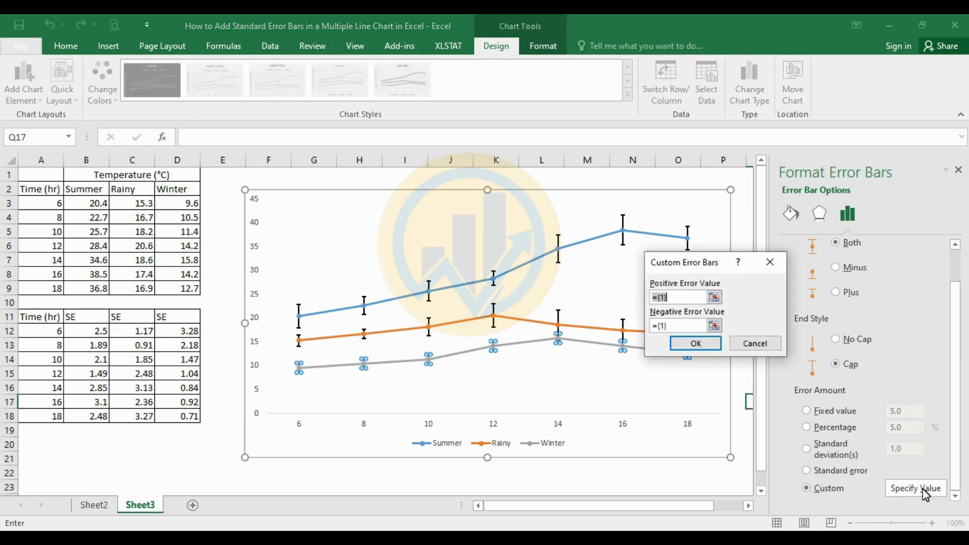
left_click(714, 298)
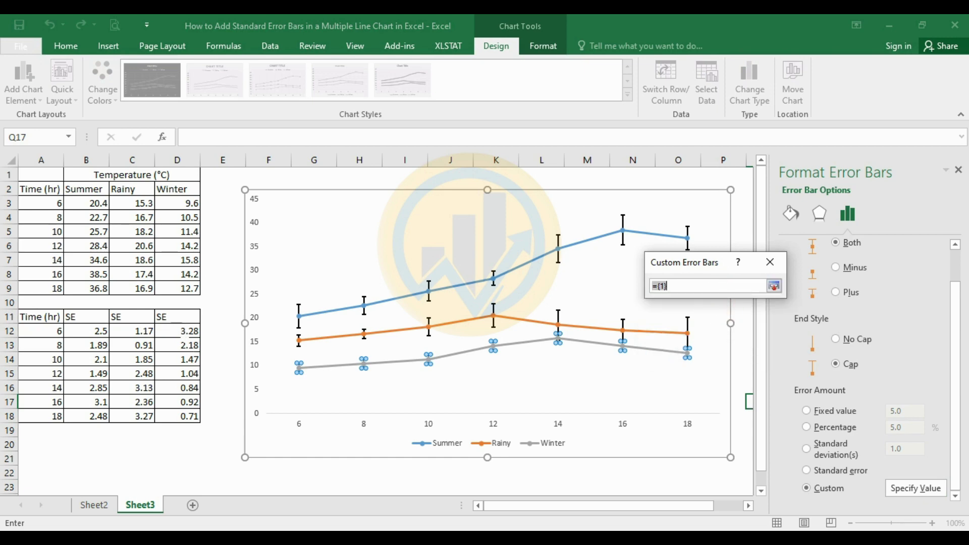
left_click(178, 331)
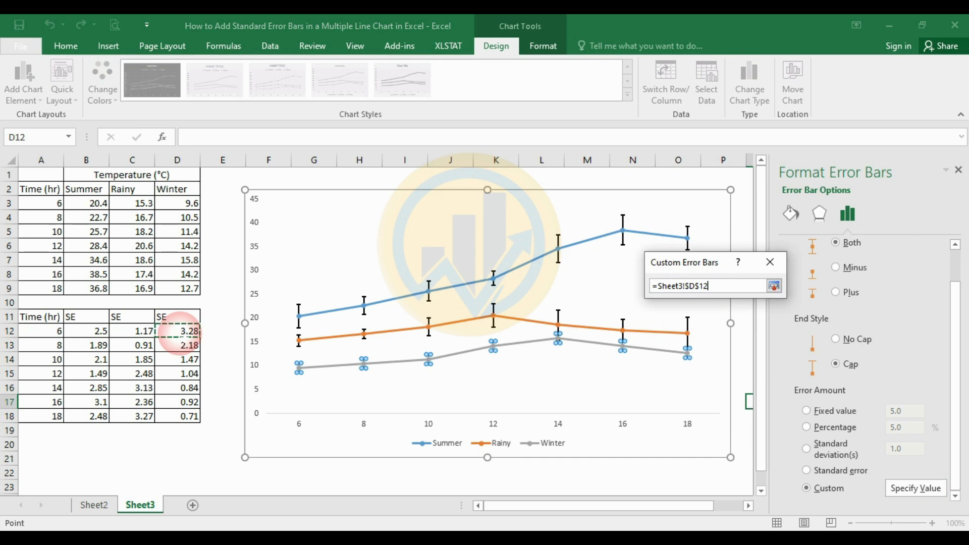
left_click_drag(178, 331, 174, 416)
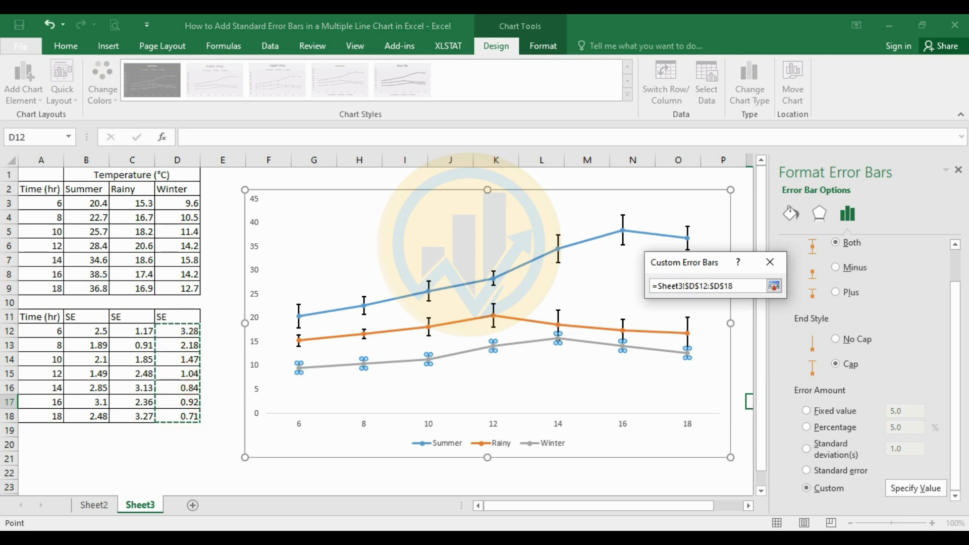
left_click(773, 286)
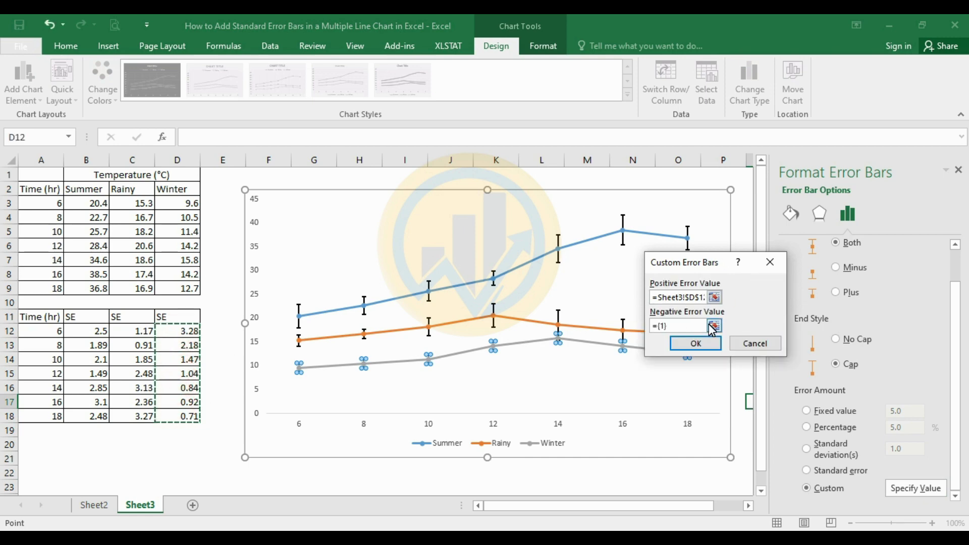
Step: Specify D12:D18 as the negative error value too and apply the custom error bars to the Winter series
left_click(714, 325)
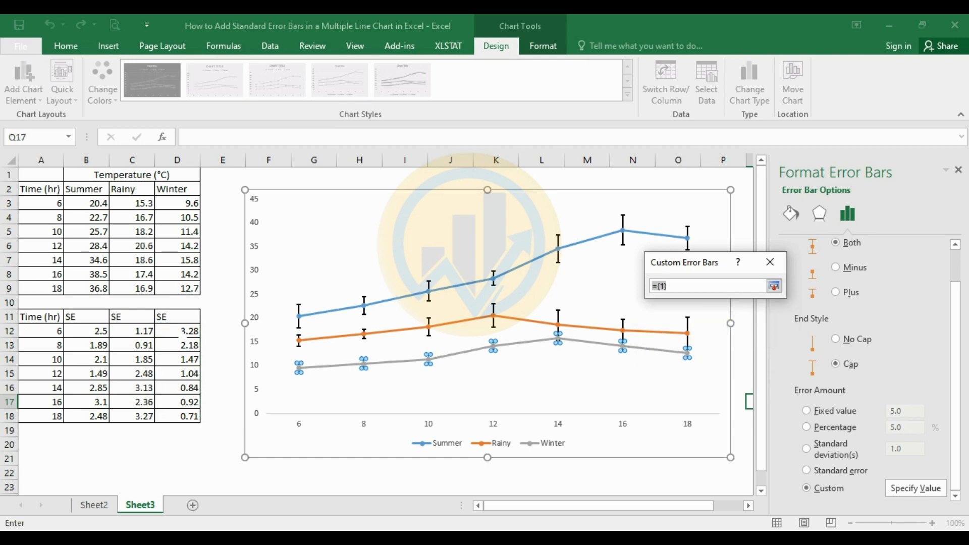
left_click_drag(182, 330, 182, 416)
left_click(773, 285)
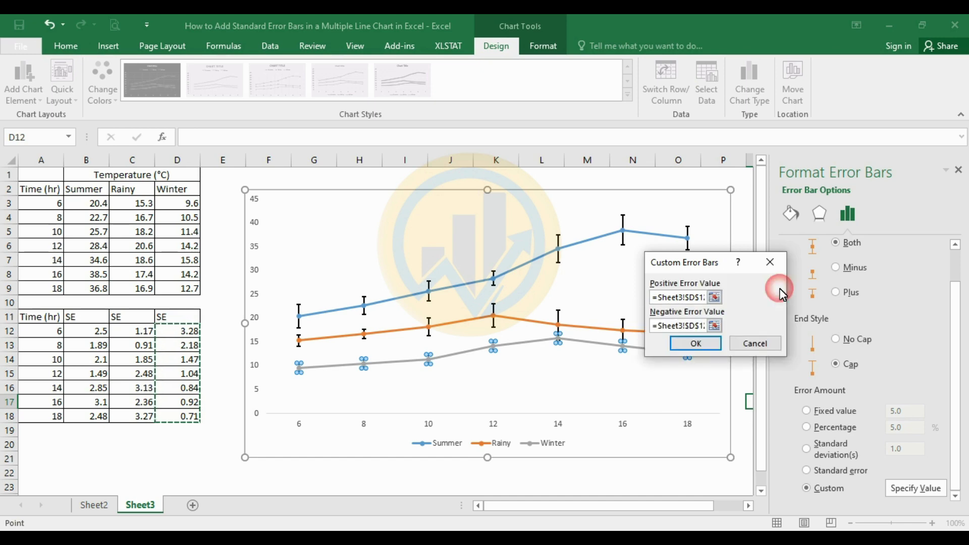
left_click(701, 344)
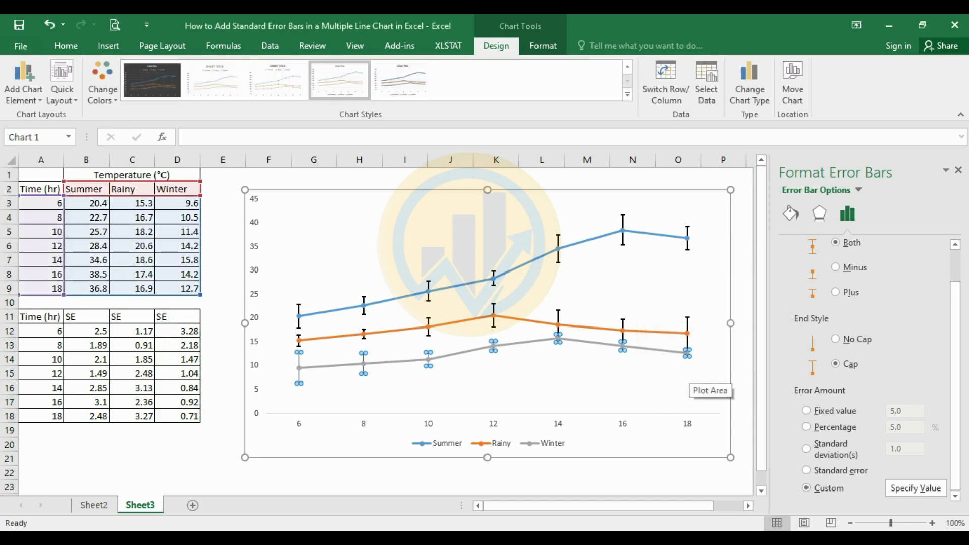
Step: Format the Winter error bars as a black line with a width of 1.25 pt
left_click(792, 214)
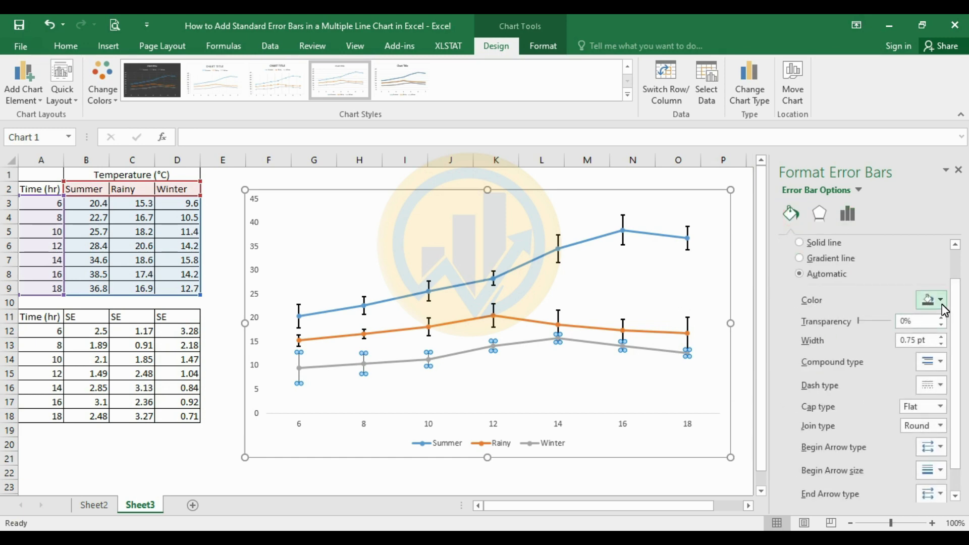
left_click(940, 301)
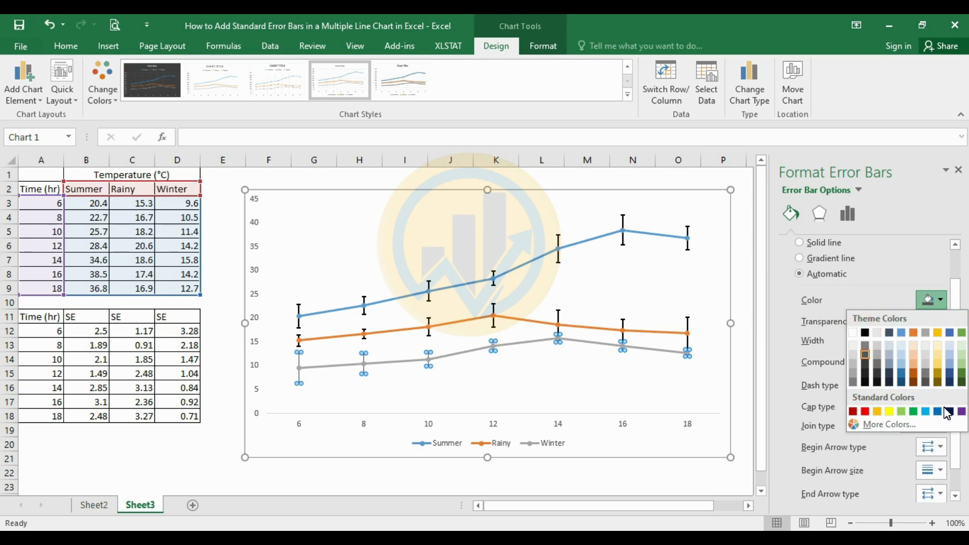
left_click(864, 332)
left_click(940, 336)
left_click(941, 337)
left_click(516, 390)
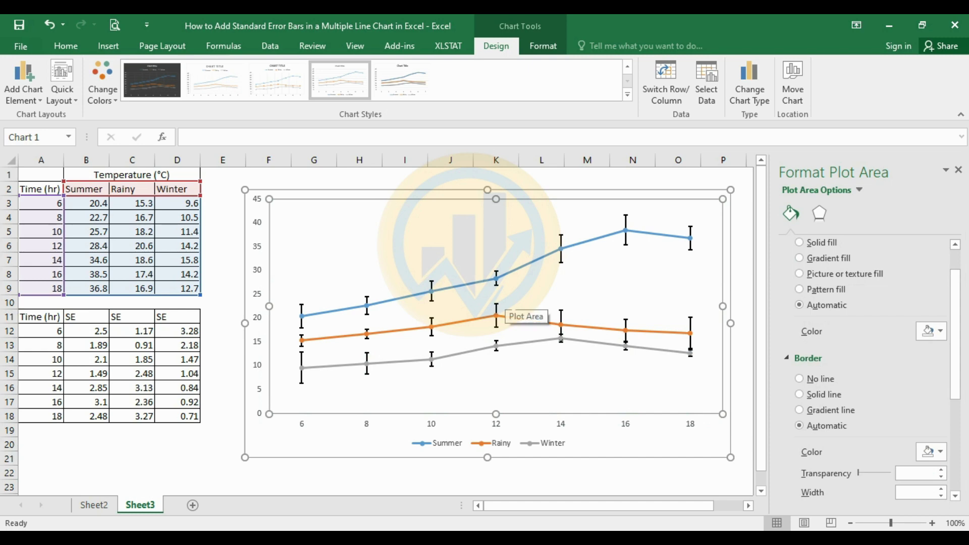
Step: Recolour the line of the Winter series to solid green
left_click(460, 357)
left_click(461, 358)
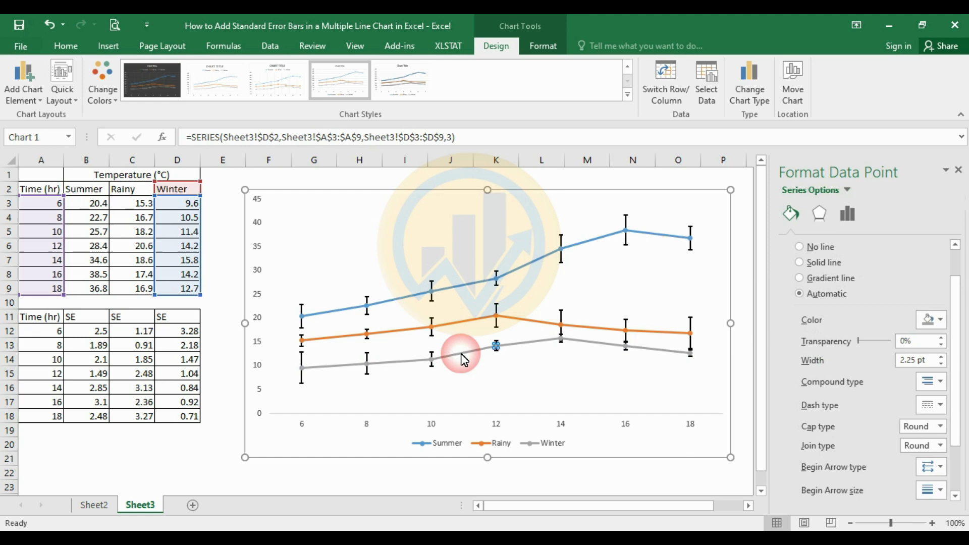
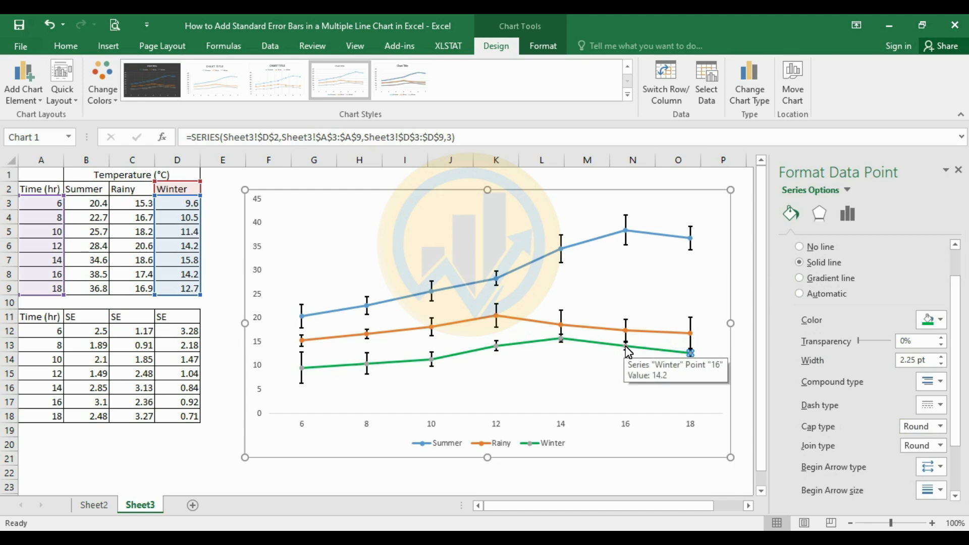
Step: Set the fill and border of the Winter marker at time 16 to green
left_click(625, 347)
scroll(898, 265, "up", 2)
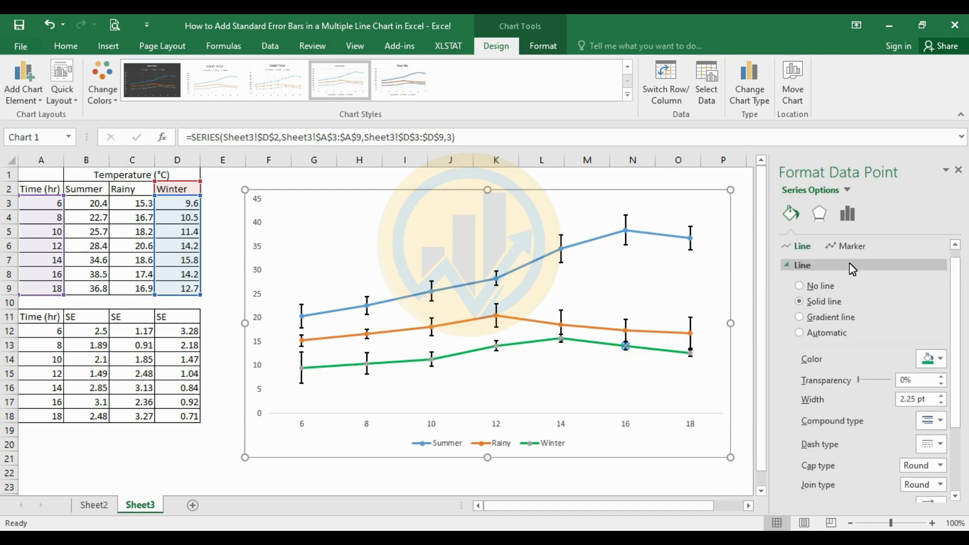
left_click(851, 248)
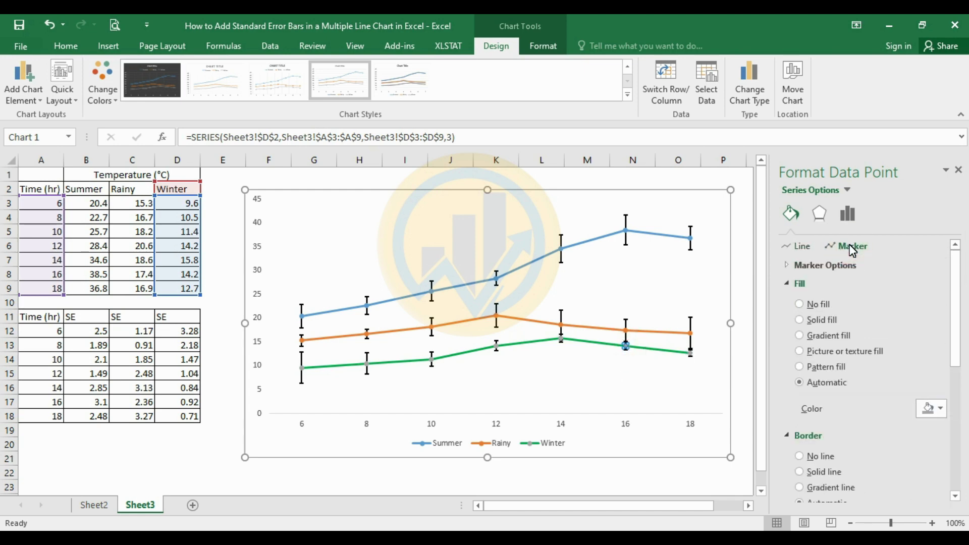
left_click(939, 409)
left_click(914, 377)
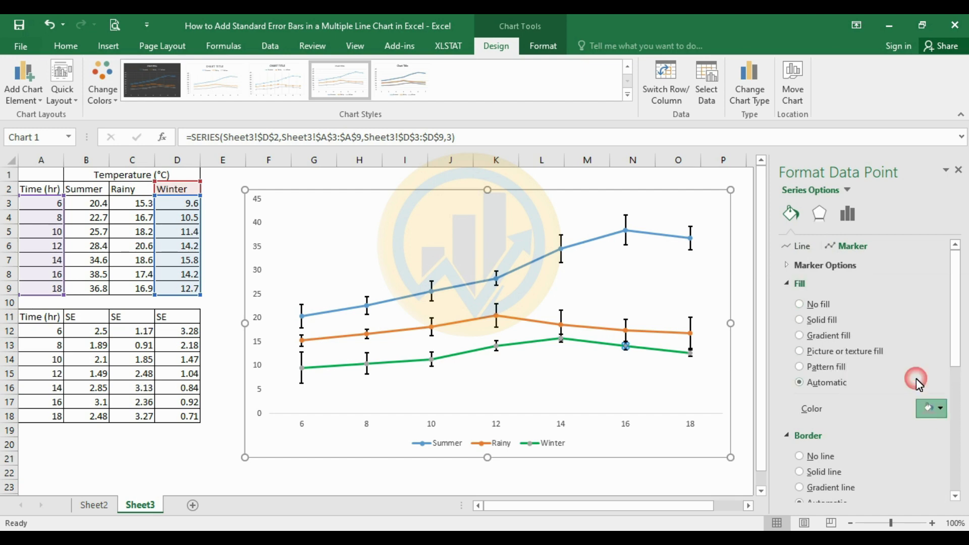
scroll(913, 408, "down", 3)
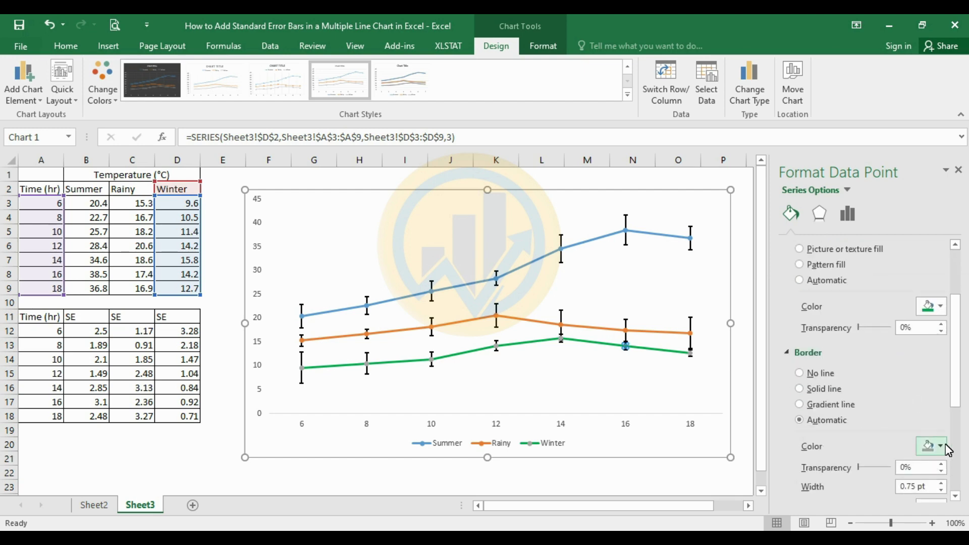
left_click(928, 448)
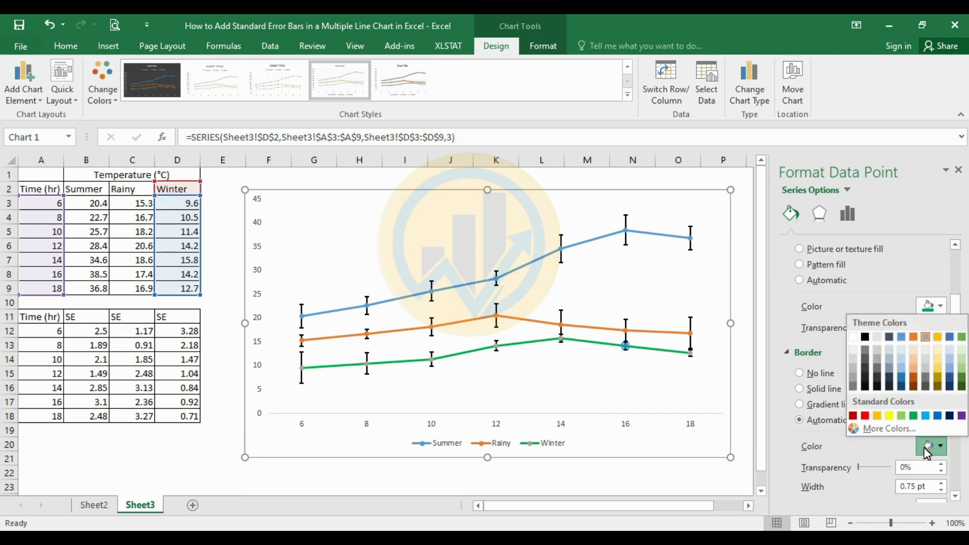
left_click(914, 417)
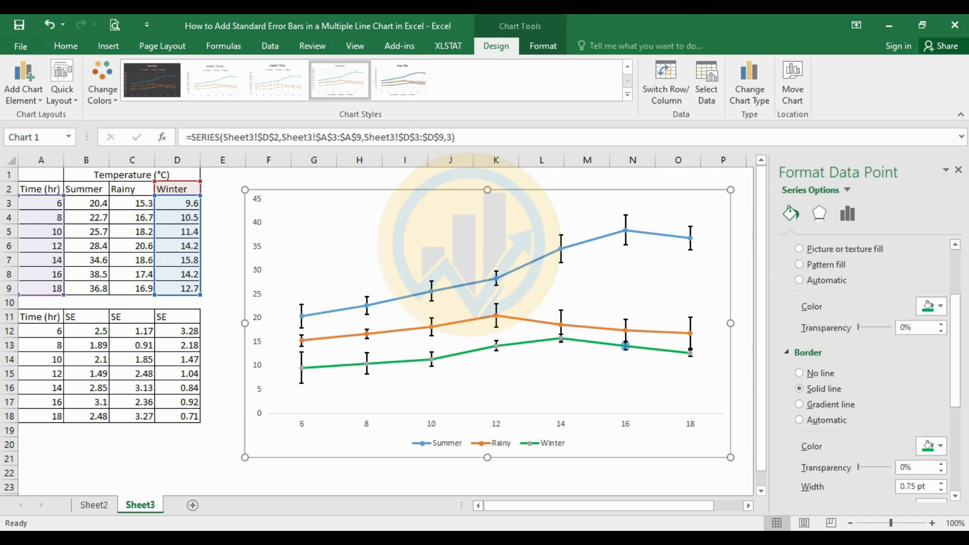
scroll(868, 290, "up", 3)
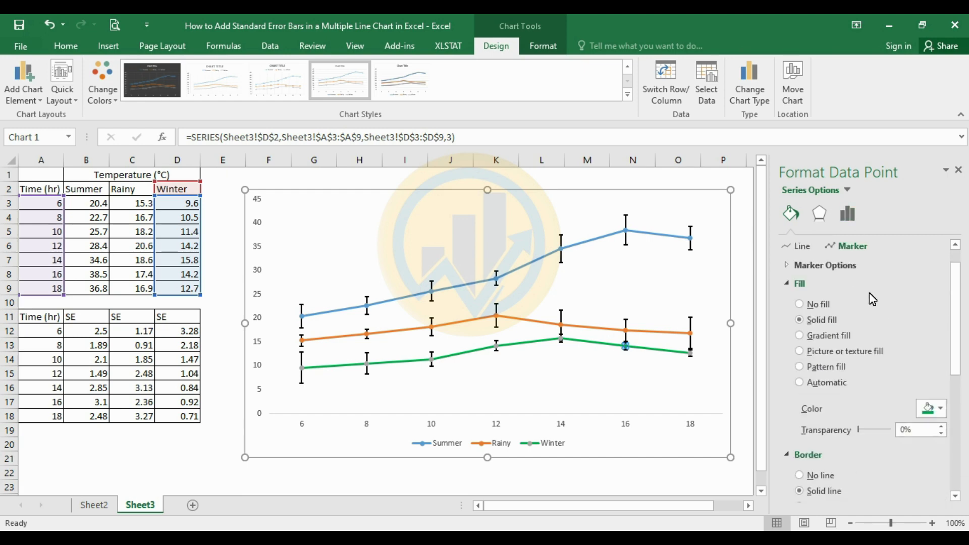
Step: Change the Winter marker at time 16 to a built-in diamond of size 6
left_click(792, 266)
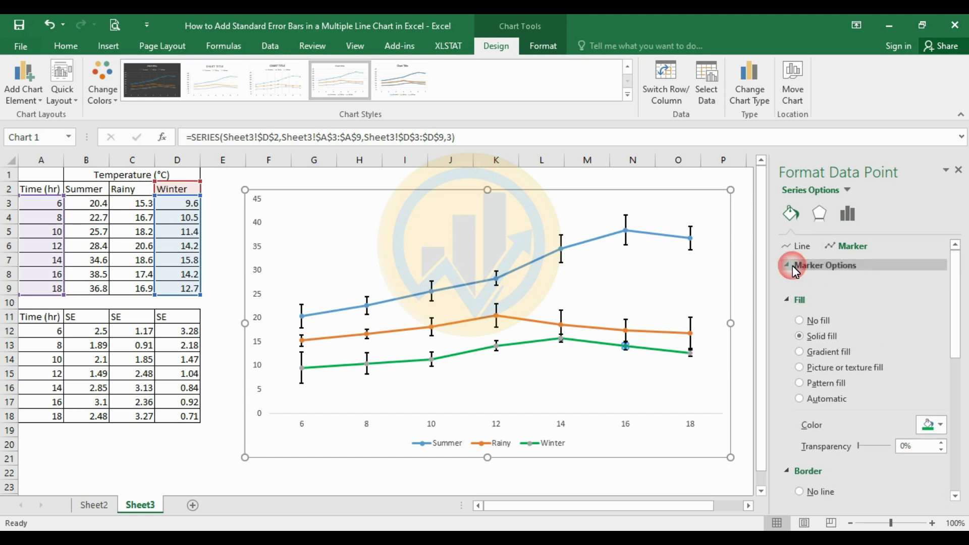
left_click(799, 316)
left_click(854, 335)
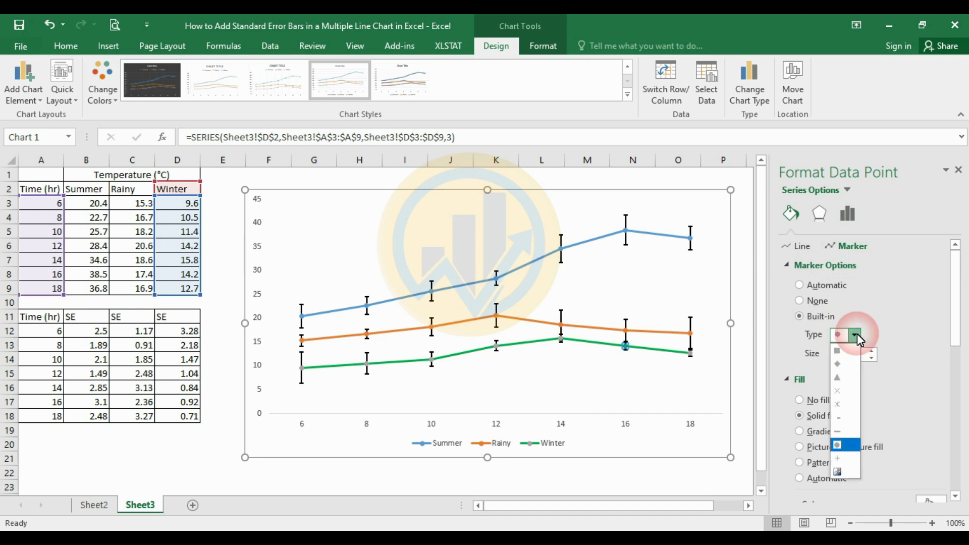
left_click(837, 364)
left_click(872, 355)
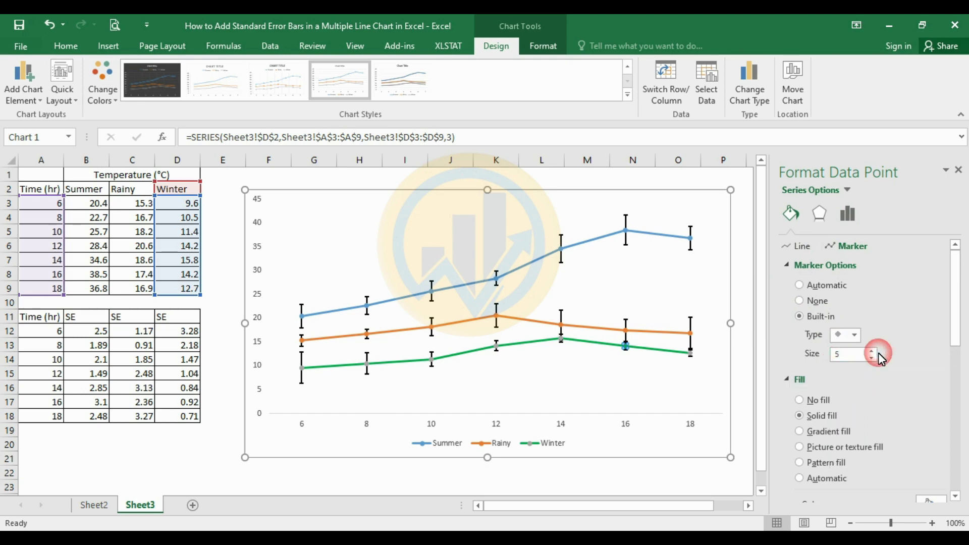
left_click(871, 352)
left_click(679, 385)
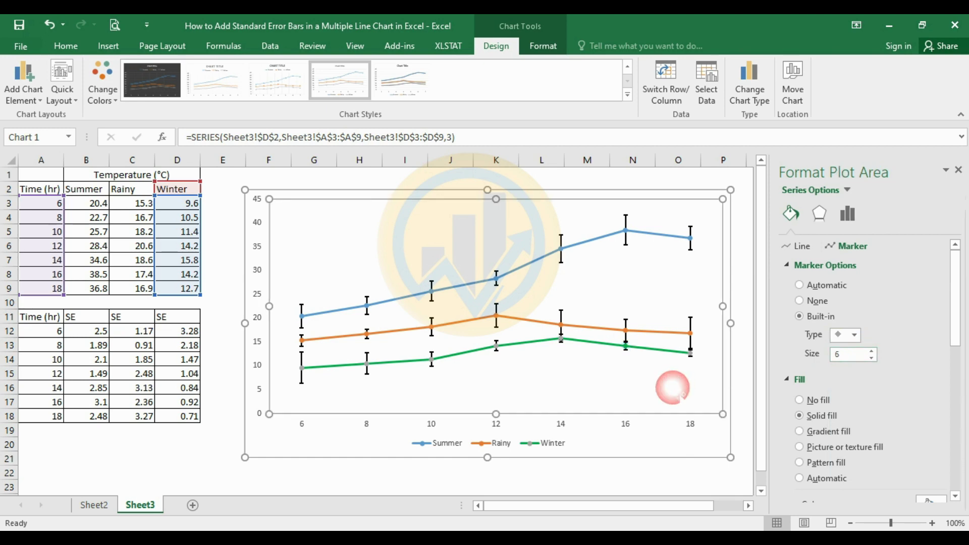
Step: Set the marker fill and marker border of the whole Winter series to green
left_click(565, 342)
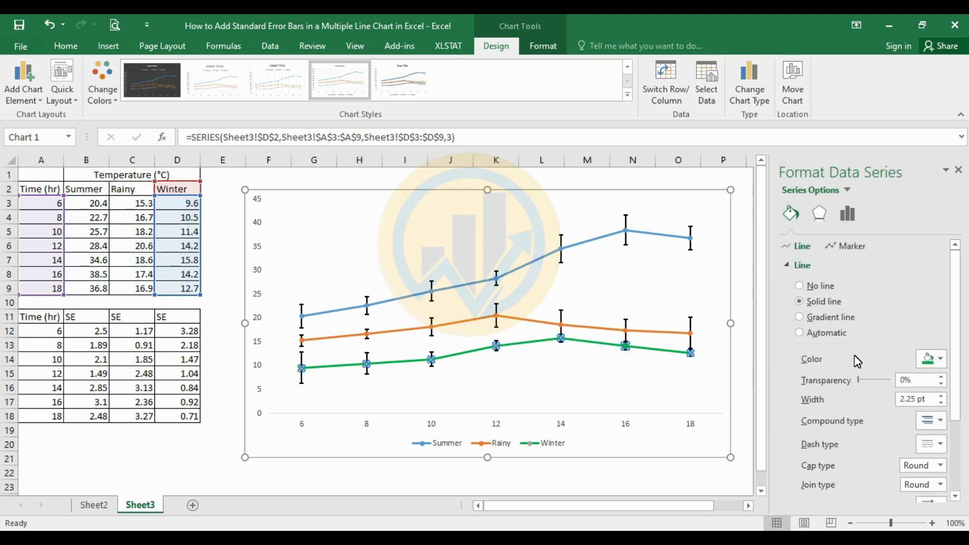
left_click(858, 246)
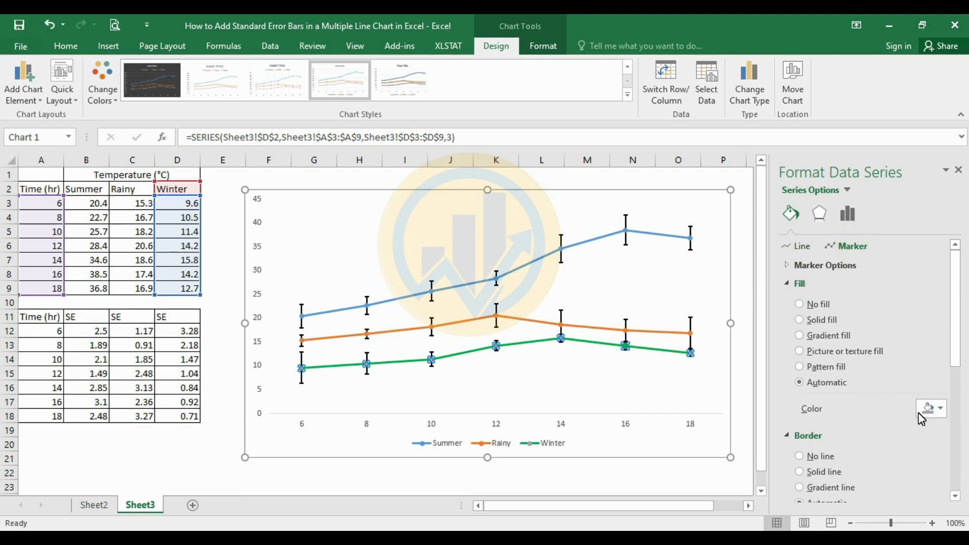
left_click(940, 410)
left_click(913, 378)
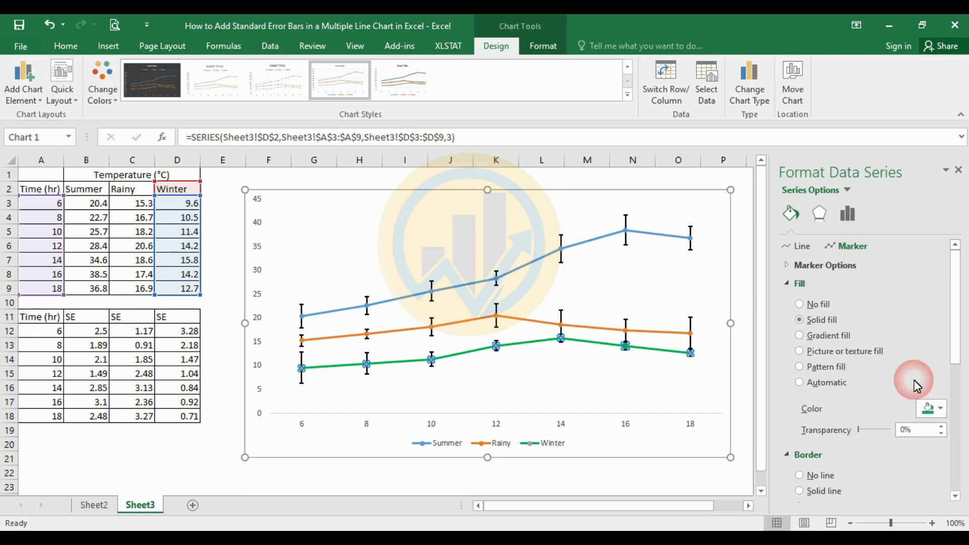
scroll(898, 422, "down", 2)
left_click(939, 480)
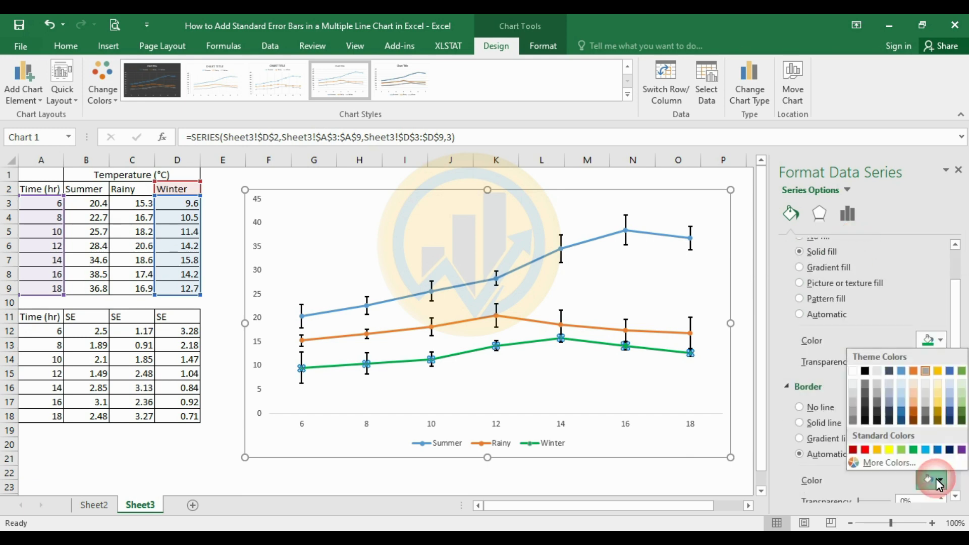
left_click(914, 450)
scroll(857, 346, "up", 2)
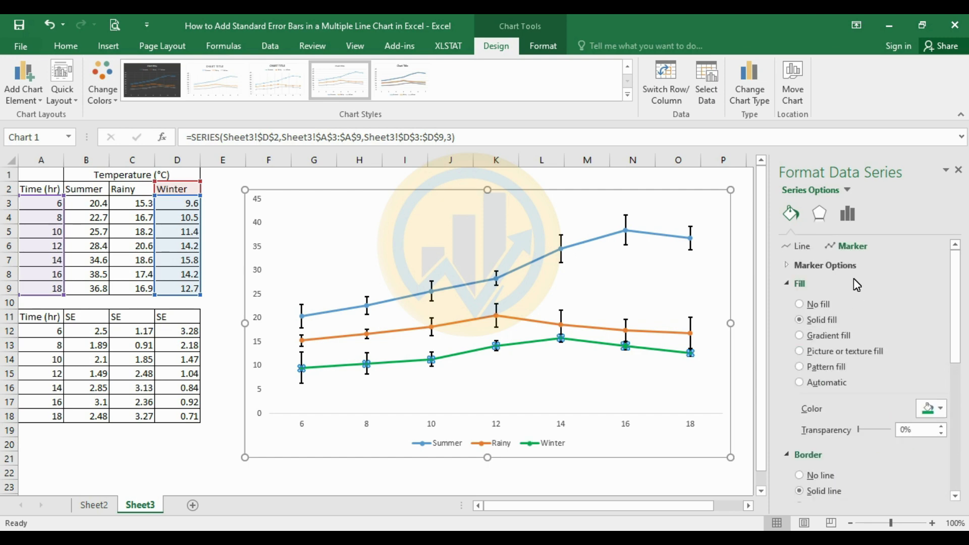
Step: Change all Winter series markers to the built-in diamond type with size 6
left_click(790, 264)
left_click(817, 337)
left_click(853, 334)
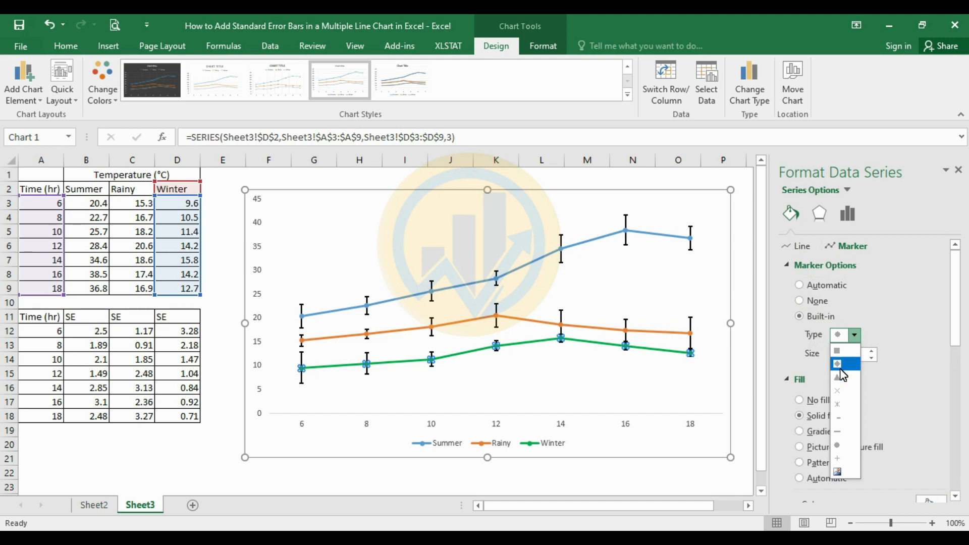
left_click(852, 368)
left_click(871, 351)
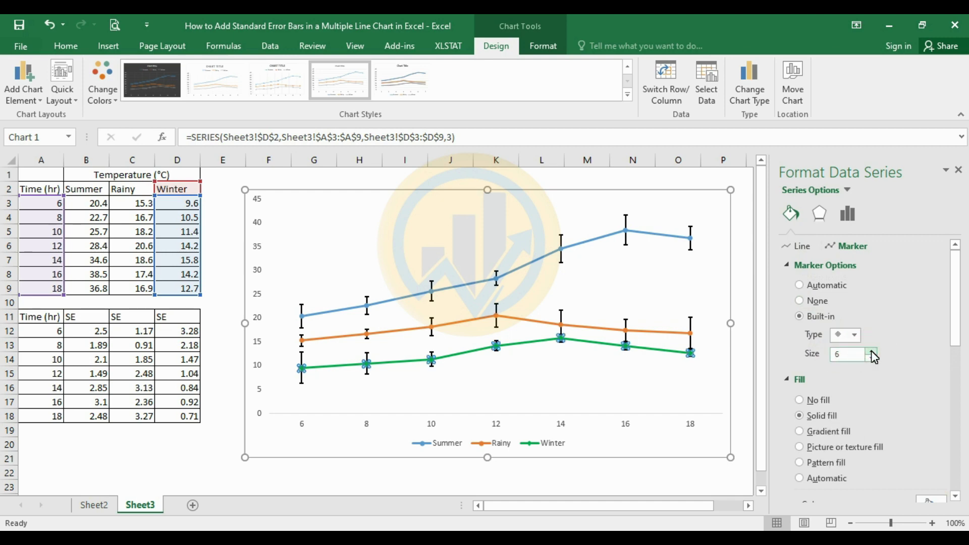
left_click(712, 384)
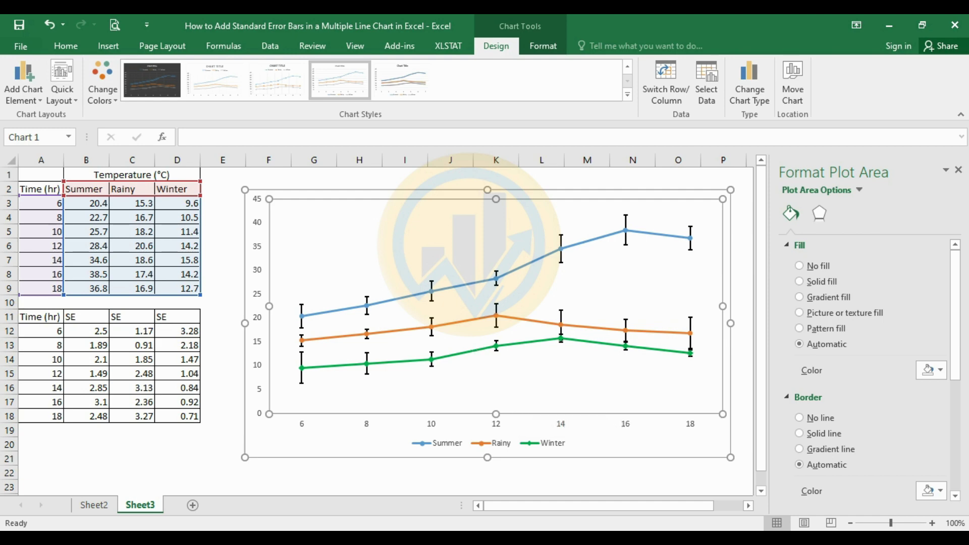
Step: Recolour the Rainy line segment leading to the point at time 12 to red
mouse_move(458, 327)
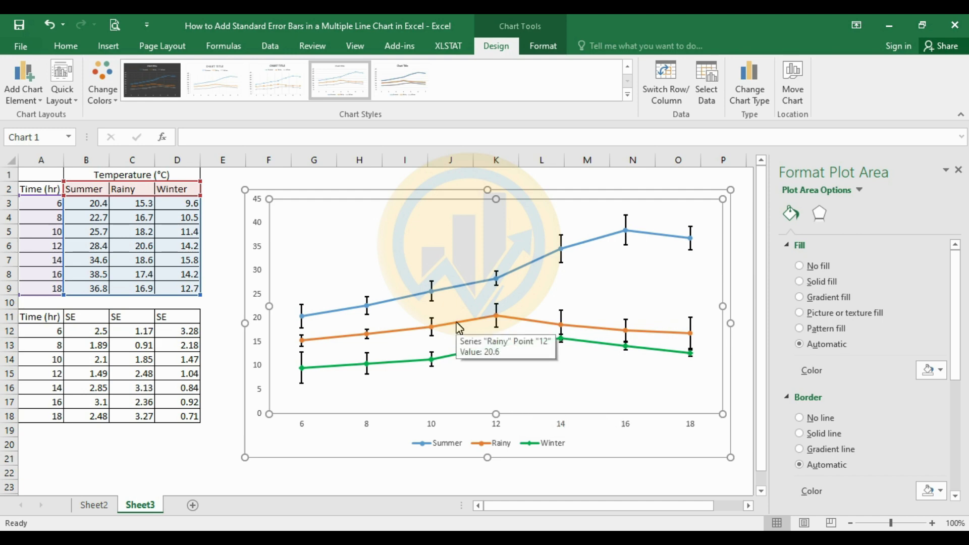
left_click(457, 324)
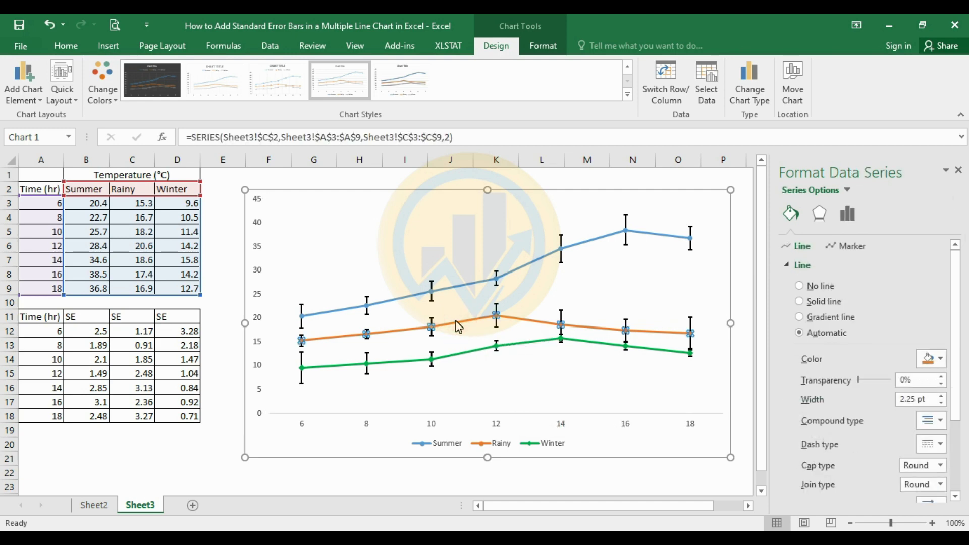
left_click(456, 326)
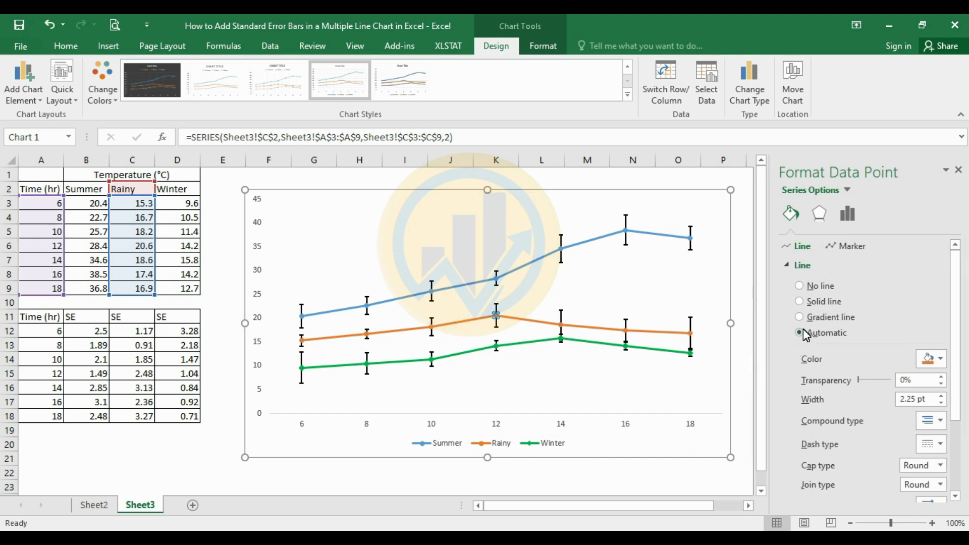
left_click(942, 359)
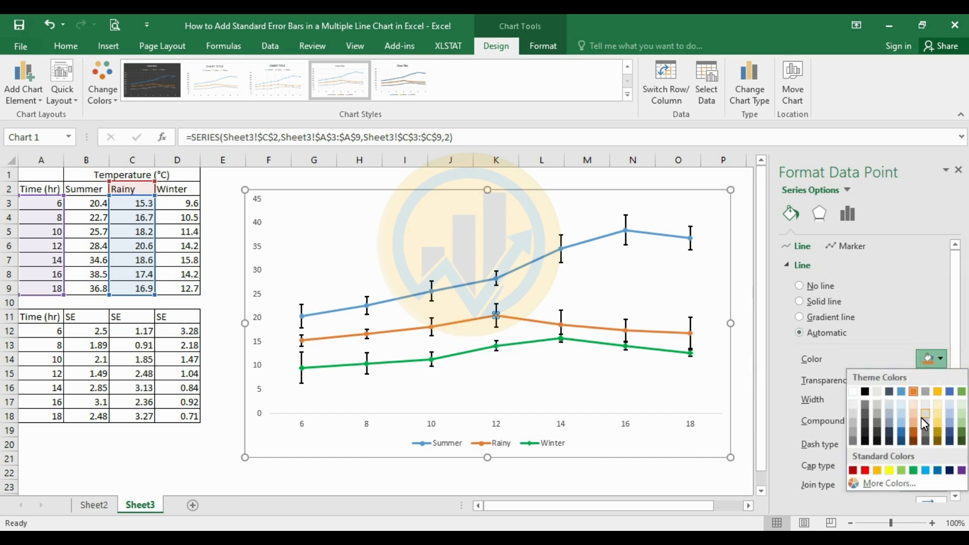
left_click(864, 471)
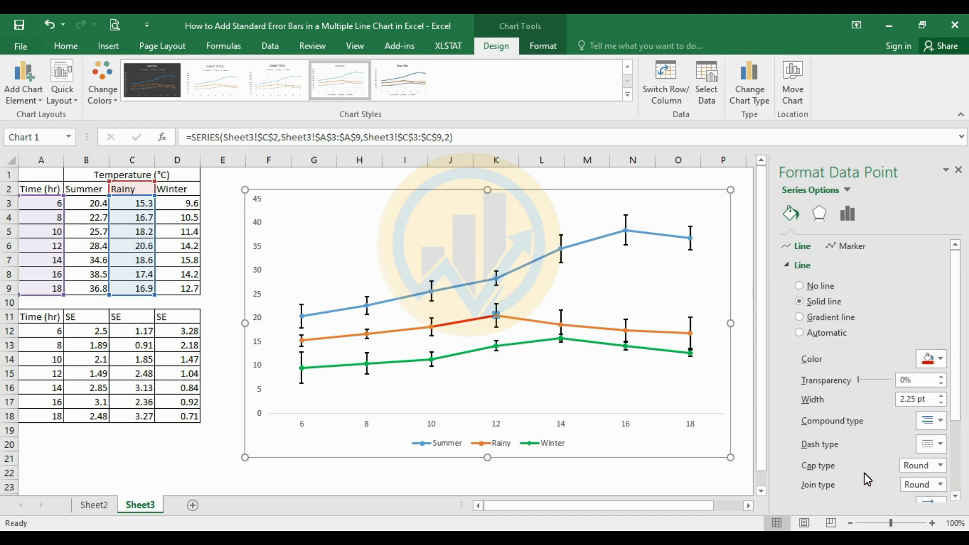
Step: Select the whole Rainy series and recolour its line to solid red
left_click(542, 320)
left_click(540, 322)
left_click(592, 373)
left_click(583, 327)
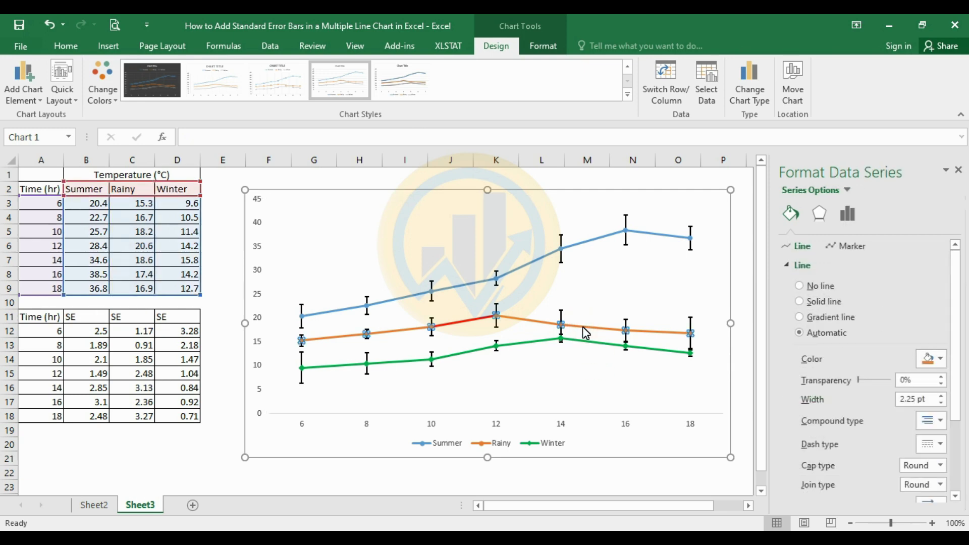
left_click(941, 358)
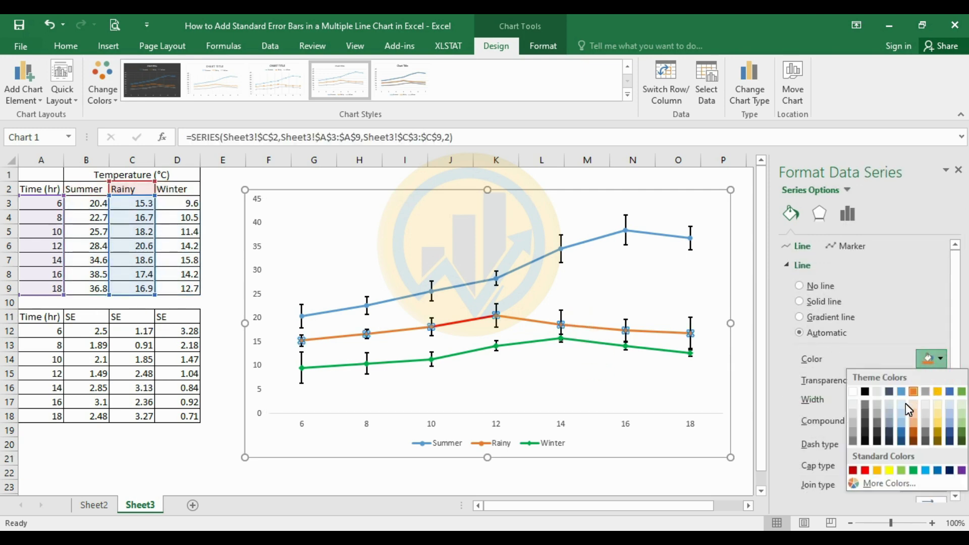
left_click(866, 470)
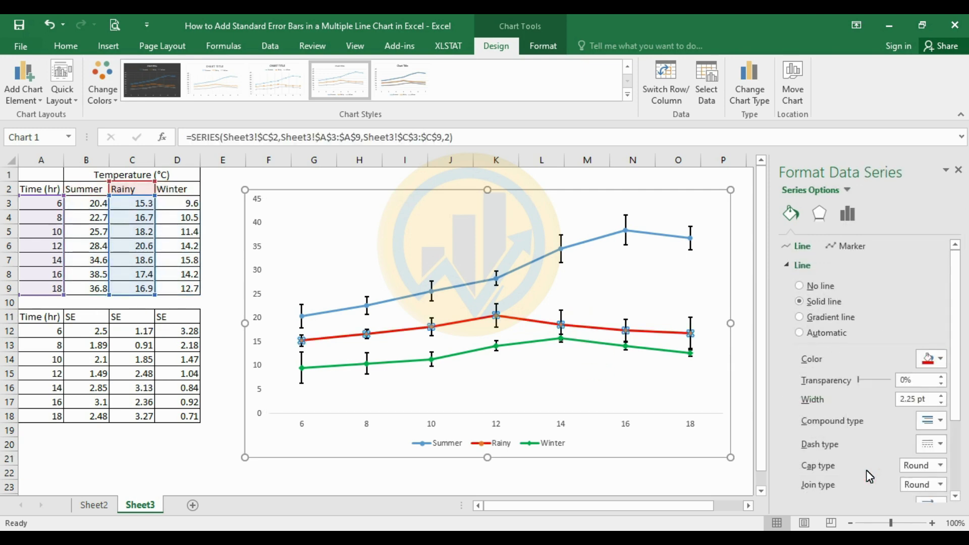
Step: Set the marker fill and marker border of the whole Rainy series to red
left_click(851, 246)
left_click(936, 410)
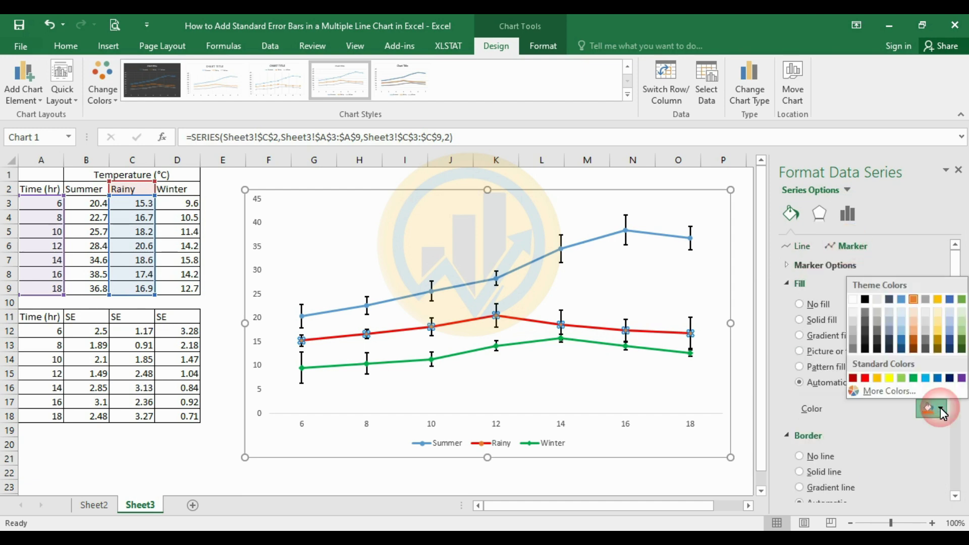
left_click(865, 378)
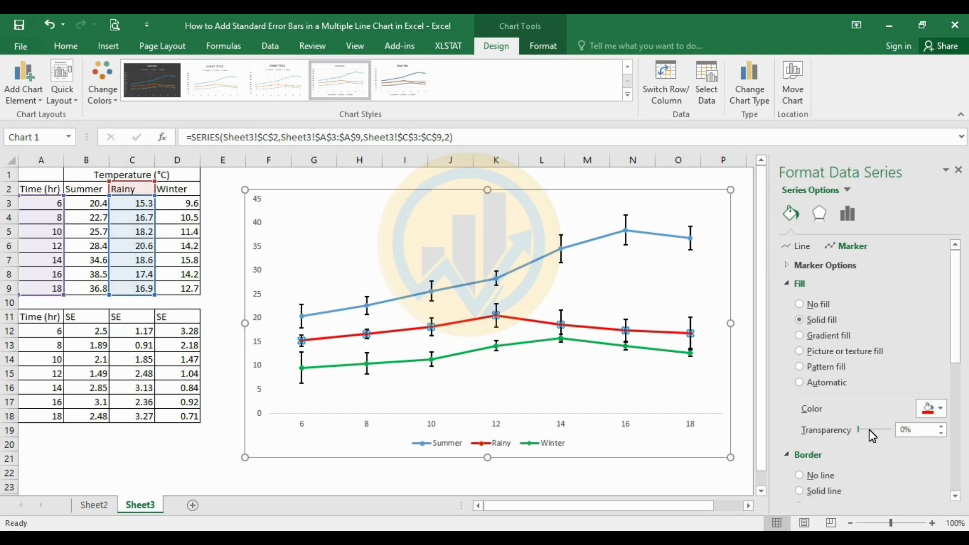
scroll(825, 465, "down", 3)
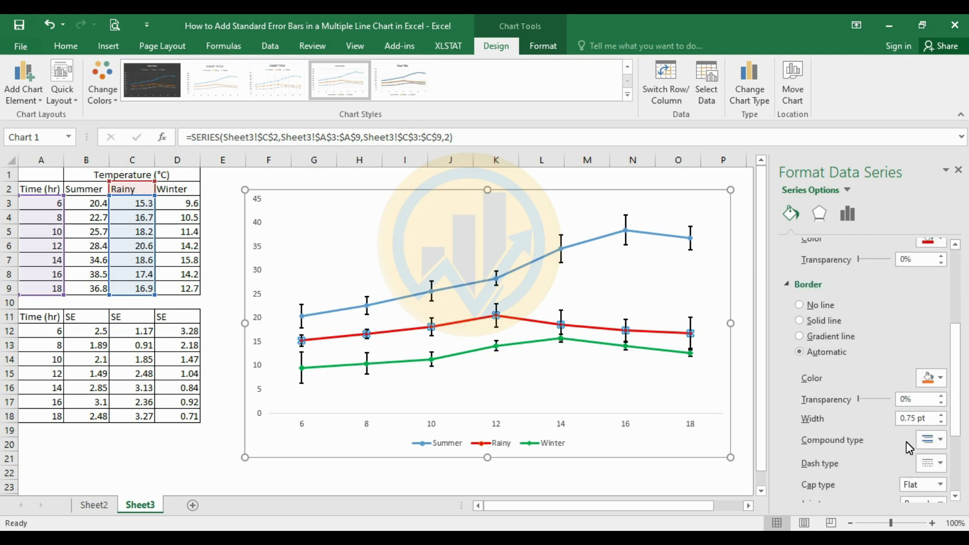
left_click(932, 378)
left_click(865, 489)
Step: Change all Rainy series markers to the built-in diamond type with size 6
scroll(852, 331, "up", 2)
scroll(856, 327, "up", 3)
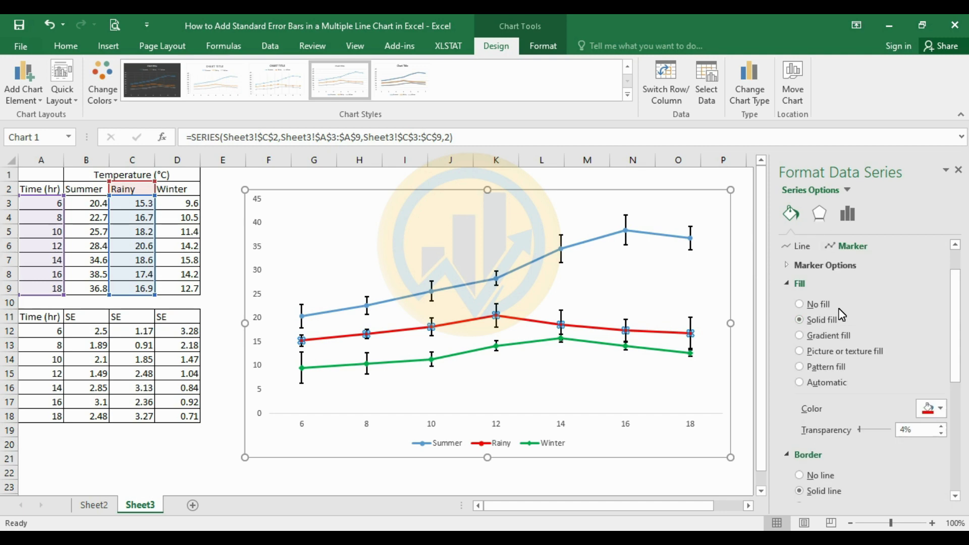
left_click(795, 265)
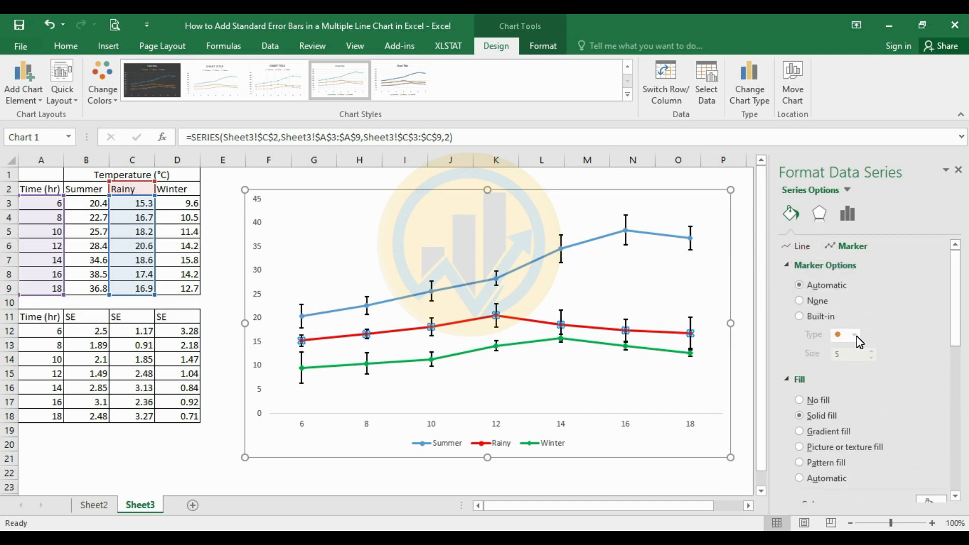
left_click(823, 317)
left_click(853, 335)
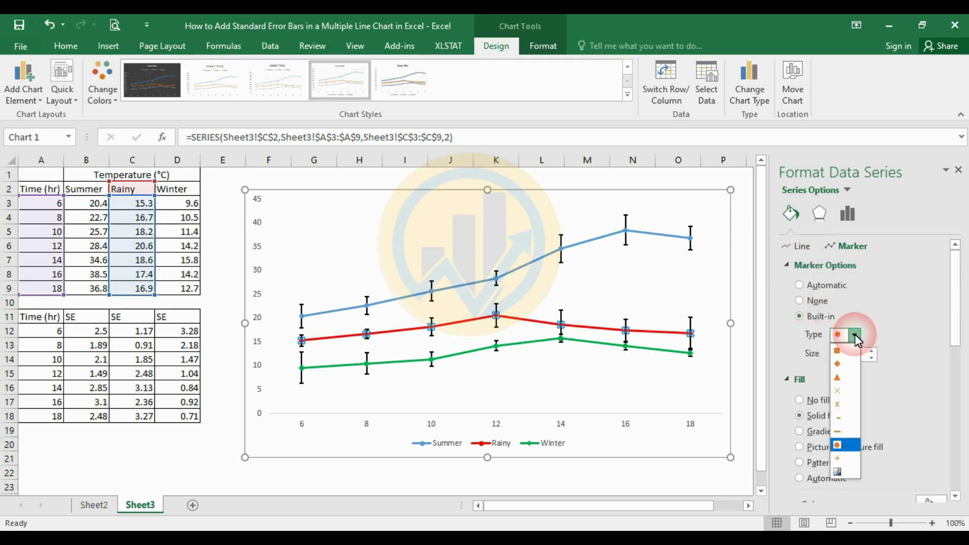
left_click(845, 360)
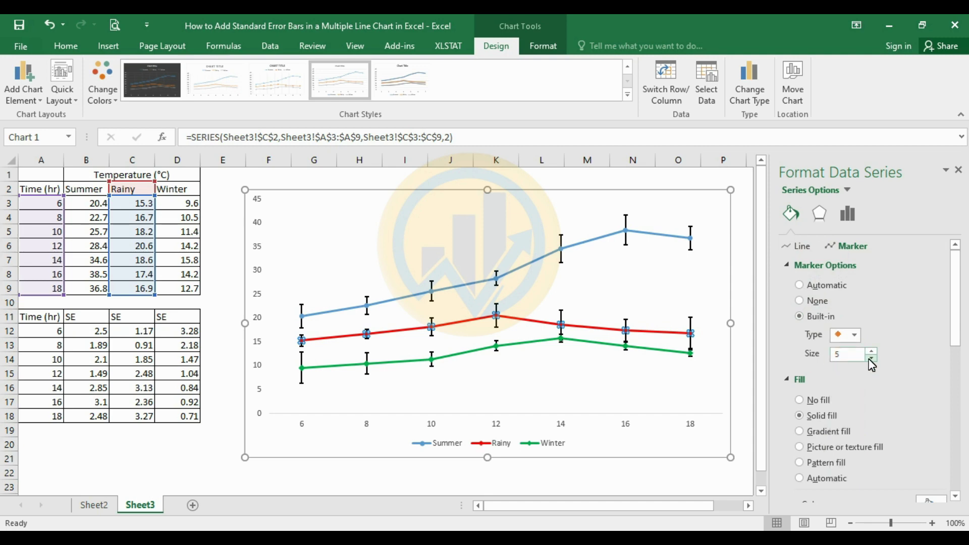
left_click(871, 352)
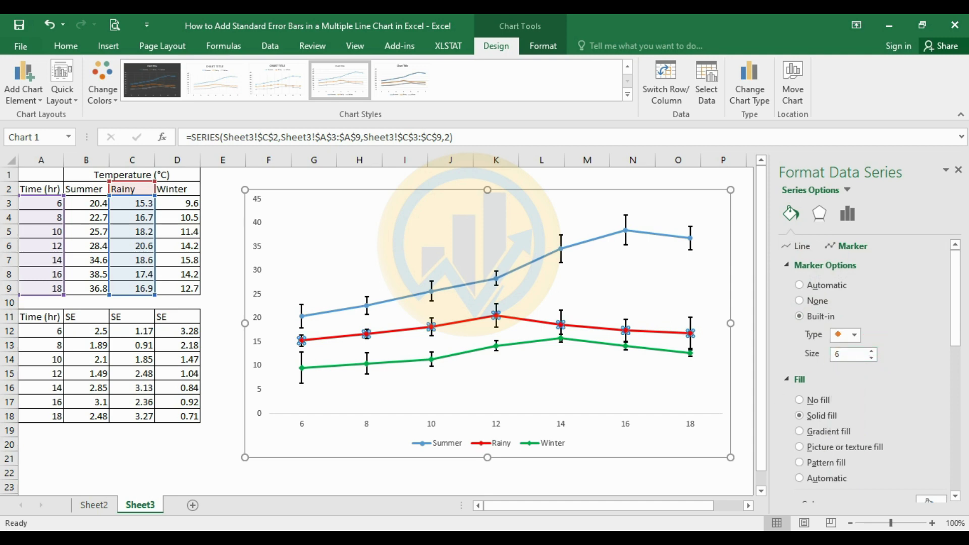
left_click(656, 312)
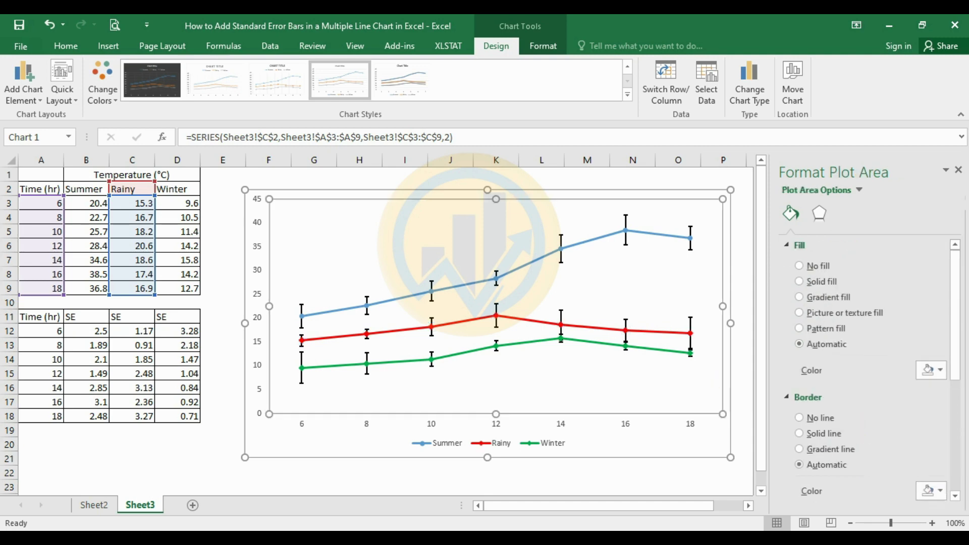
Step: Select the whole Summer series and recolour its line to solid dark blue
left_click(468, 292)
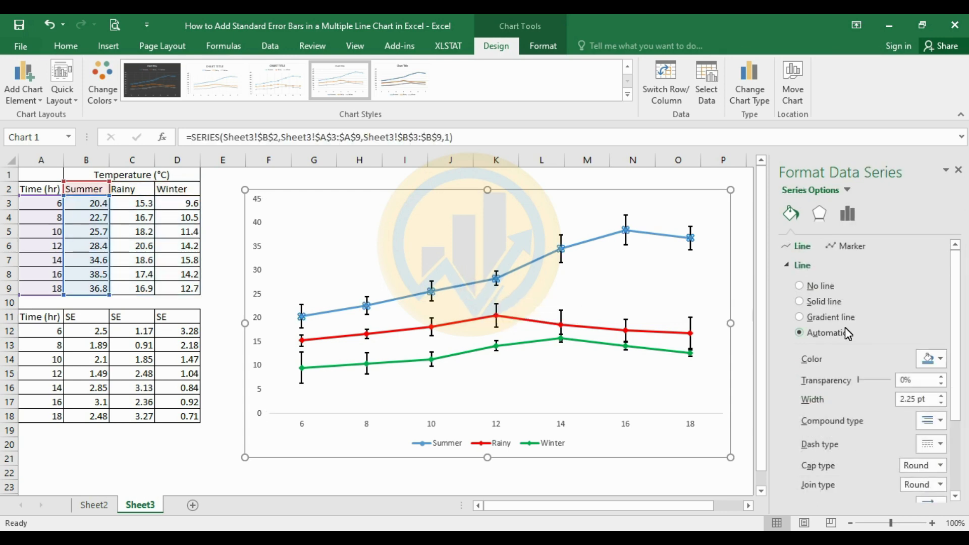
left_click(939, 359)
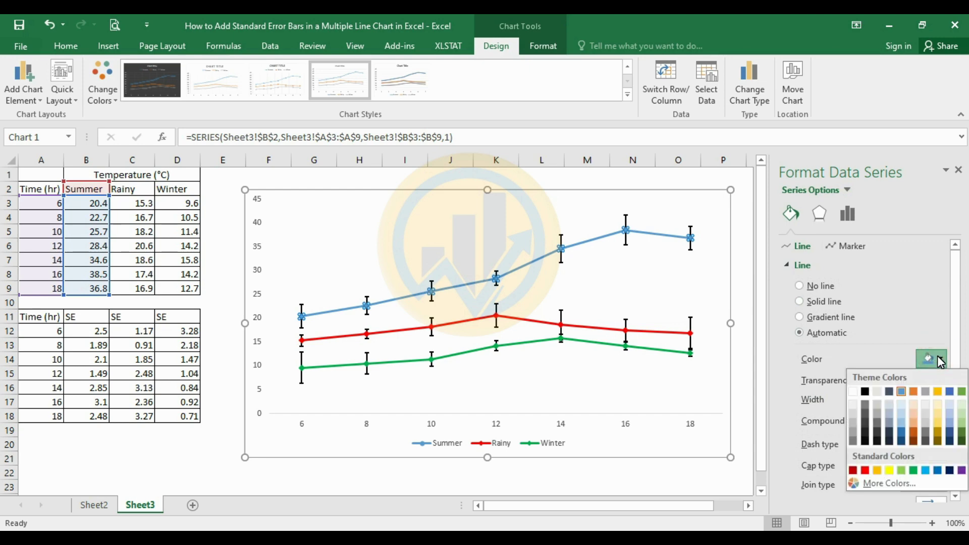
left_click(950, 471)
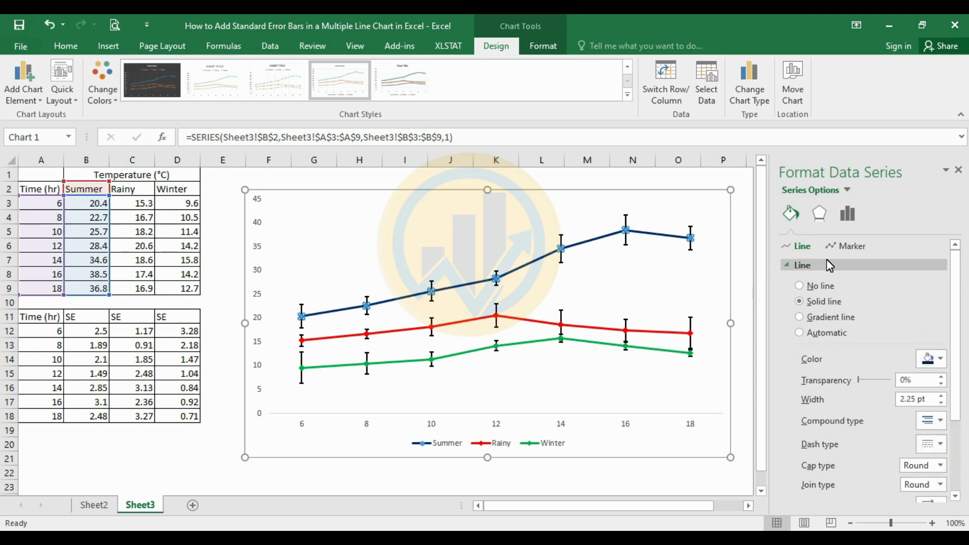
Step: Set the marker fill and marker border of the whole Summer series to dark blue
left_click(840, 247)
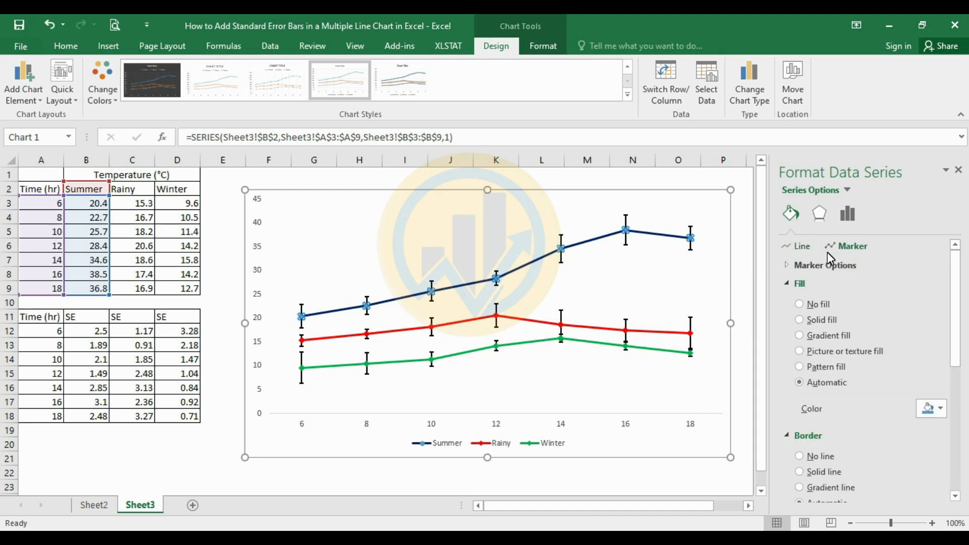
left_click(941, 409)
left_click(949, 378)
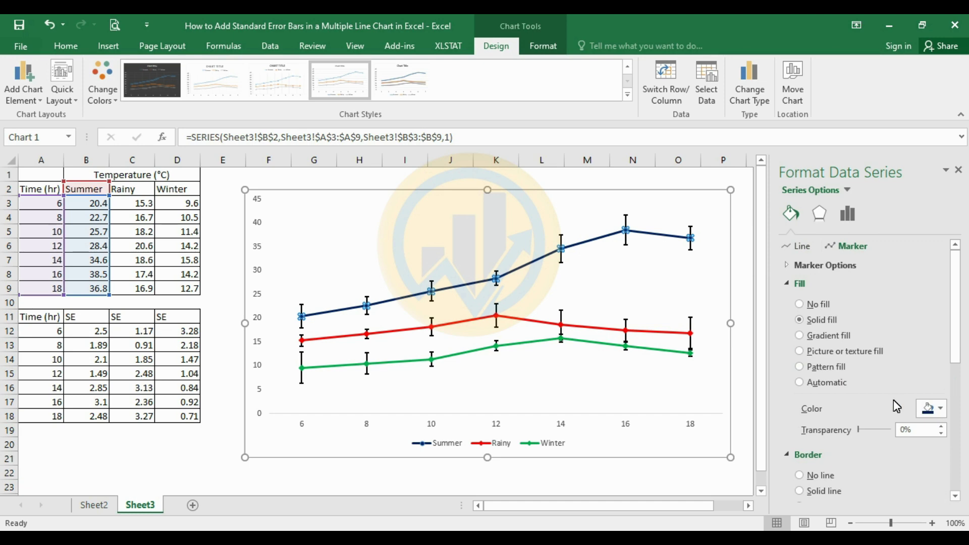
scroll(780, 428, "down", 3)
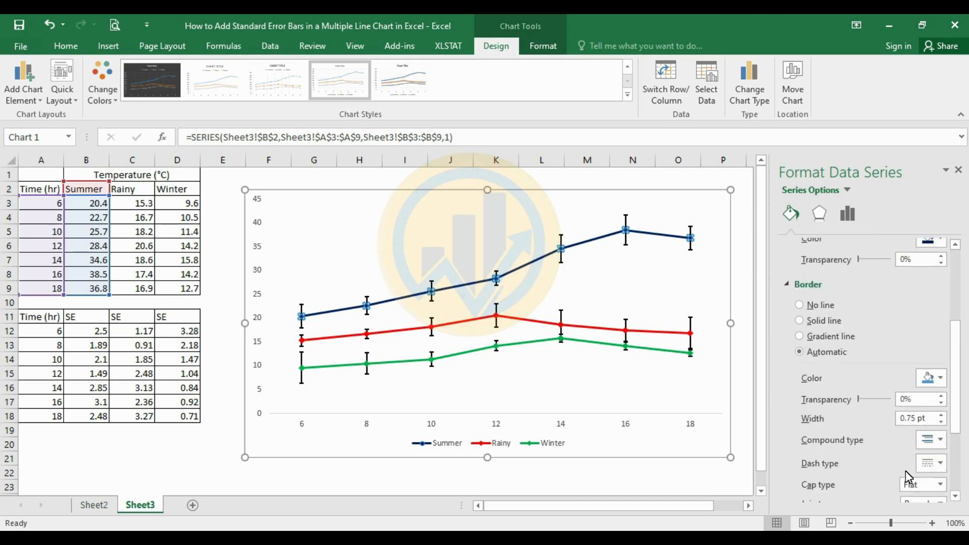
left_click(936, 377)
left_click(949, 489)
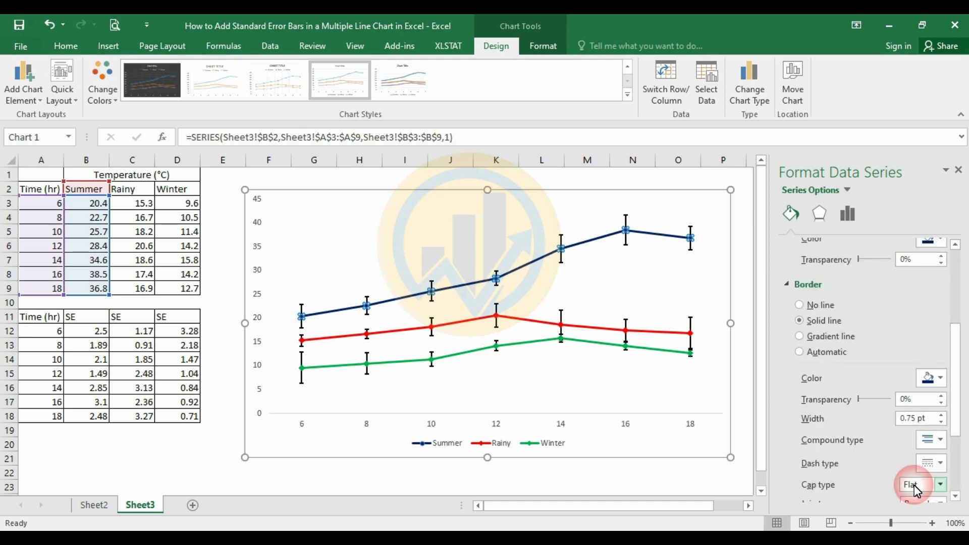
Step: Change all Summer series markers to the built-in diamond type with size 6 and deselect the chart
scroll(873, 406, "up", 5)
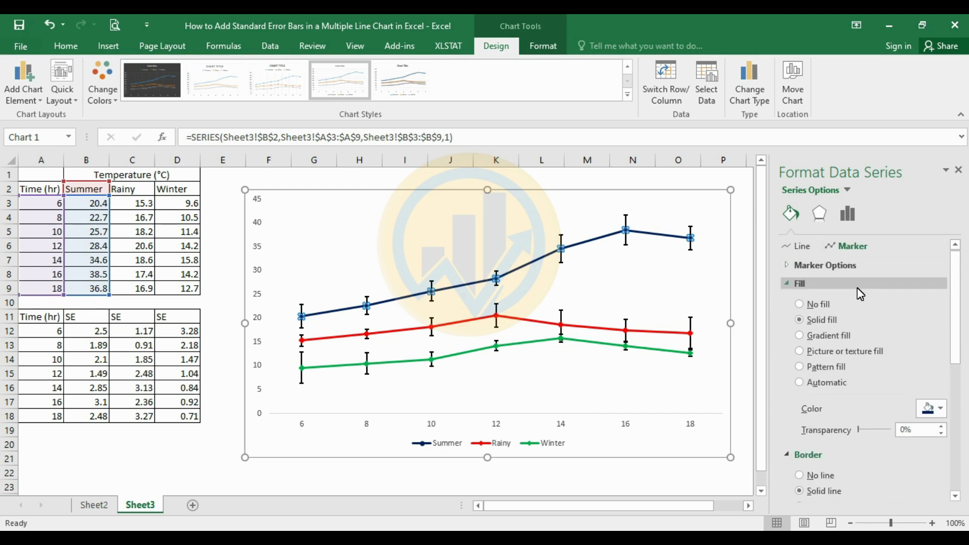
left_click(828, 264)
left_click(819, 317)
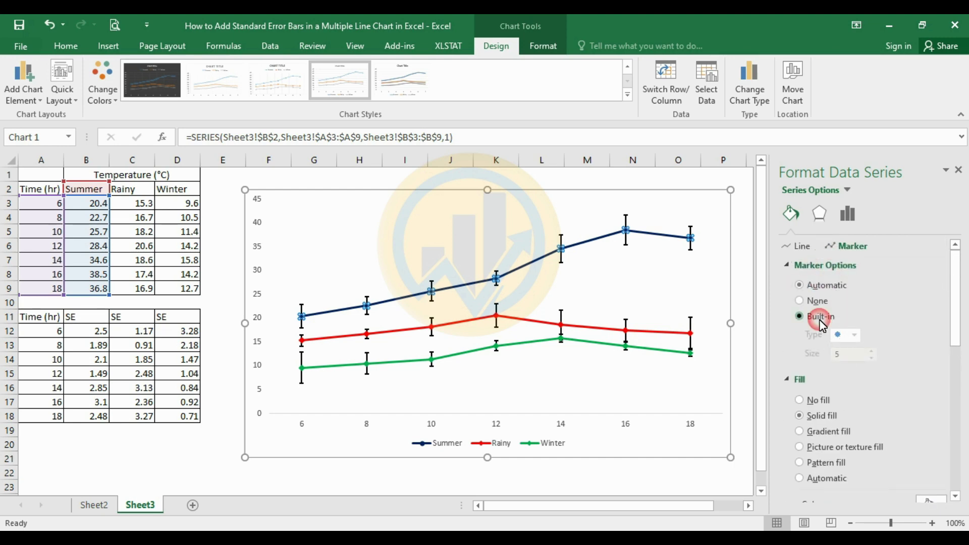
left_click(856, 335)
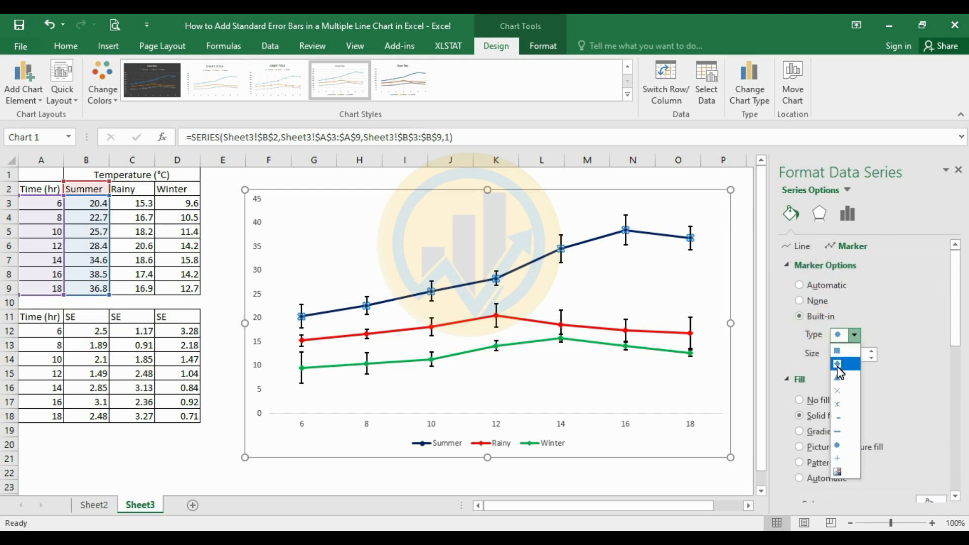
left_click(839, 361)
left_click(871, 350)
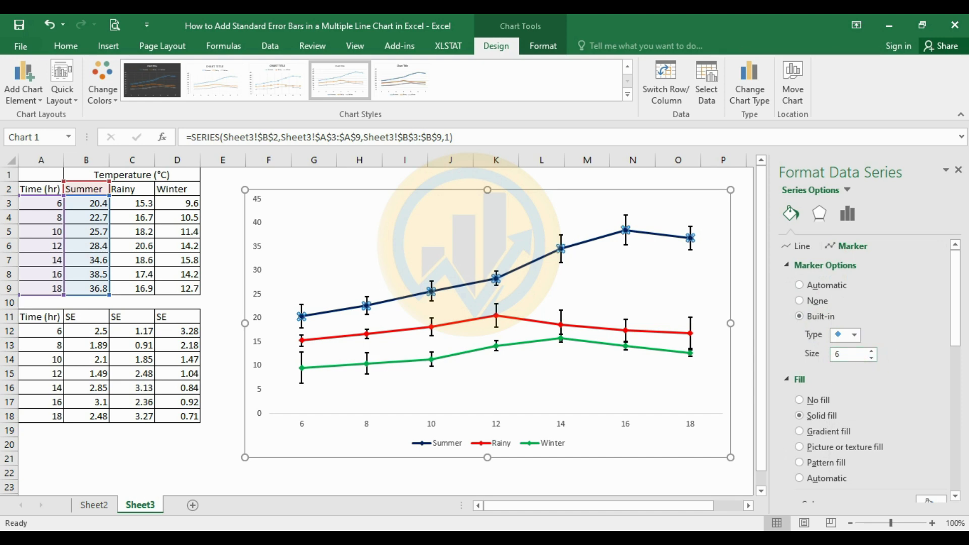
left_click(587, 174)
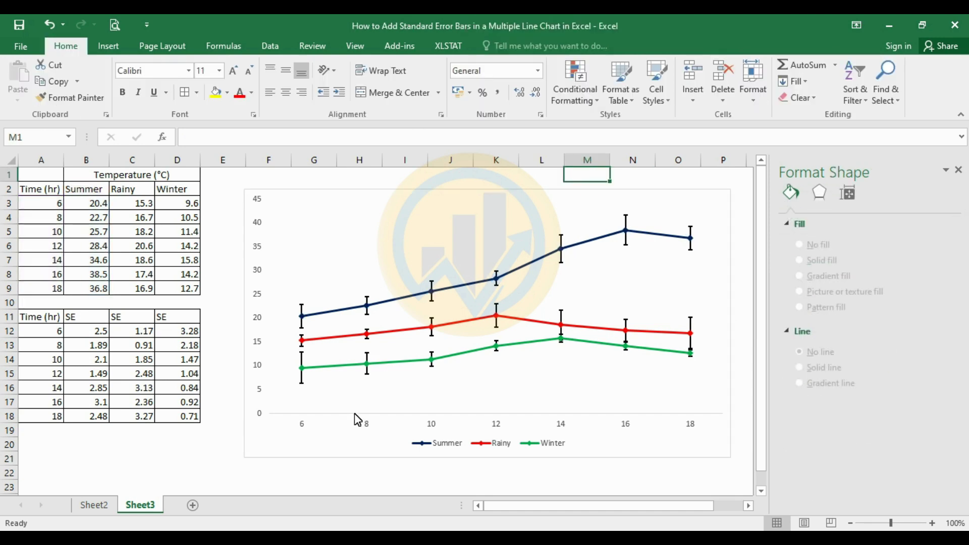
Step: Give the chart's plot area a solid black border 1.5 pt wide
left_click(371, 406)
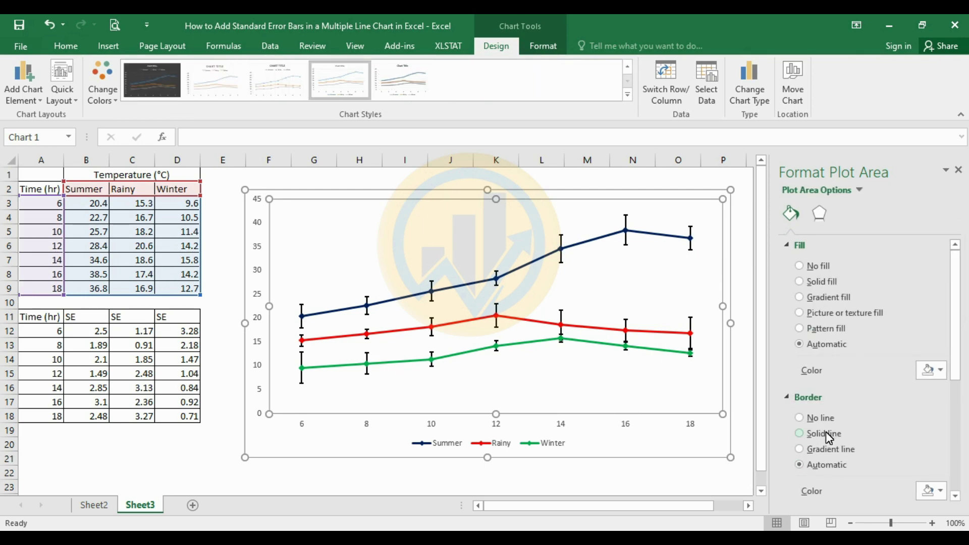
left_click(936, 491)
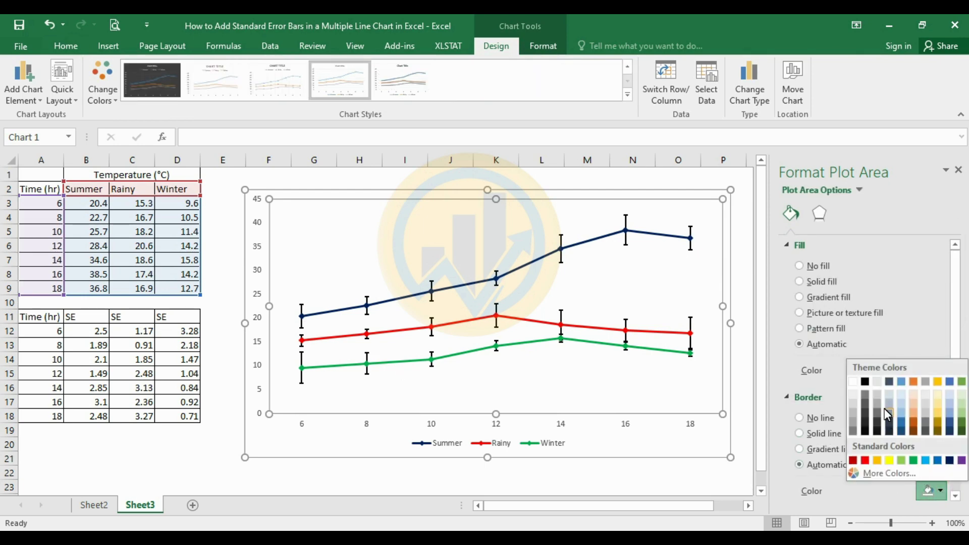
left_click(867, 383)
scroll(879, 401, "down", 5)
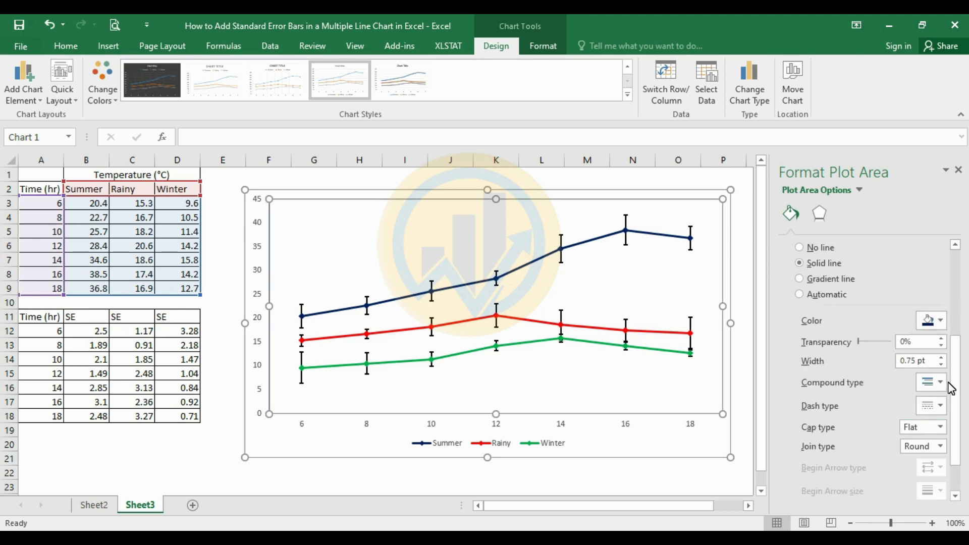
left_click(940, 358)
left_click(940, 358)
left_click(940, 357)
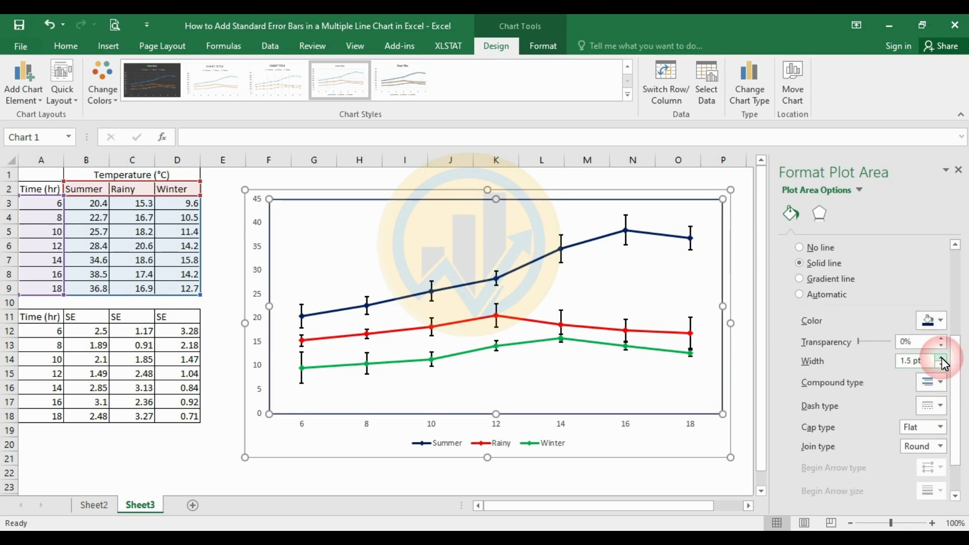
left_click(940, 321)
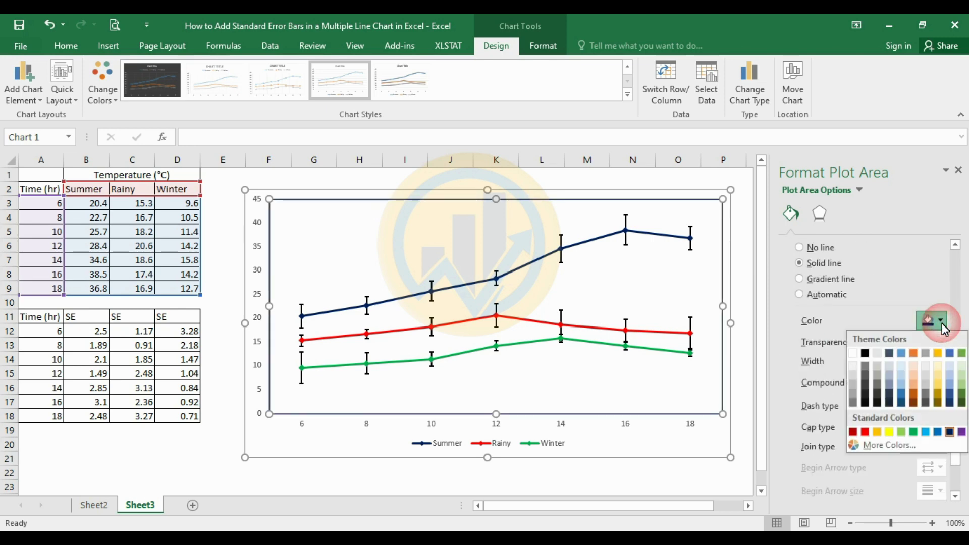
left_click(869, 358)
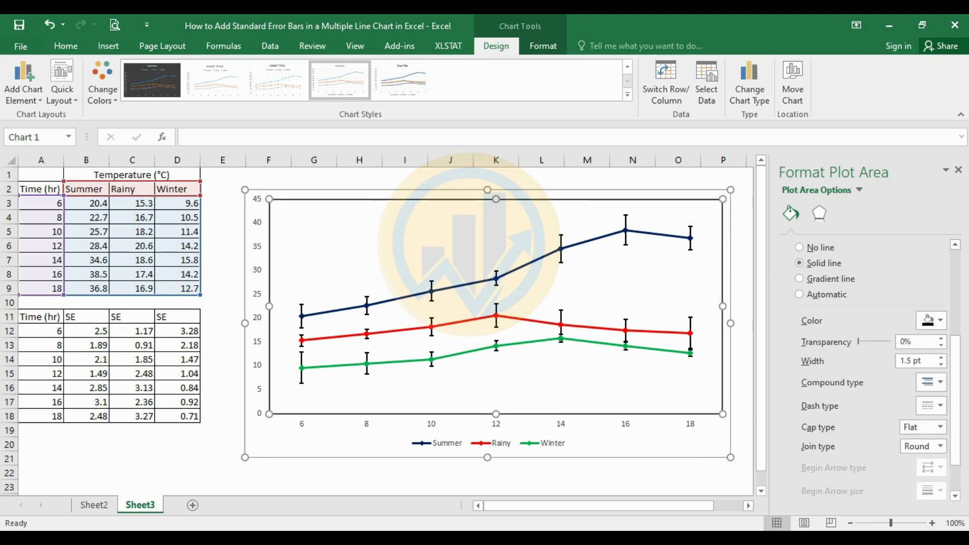
Step: Change the font colour of the horizontal axis labels to black
left_click(739, 401)
double_click(696, 426)
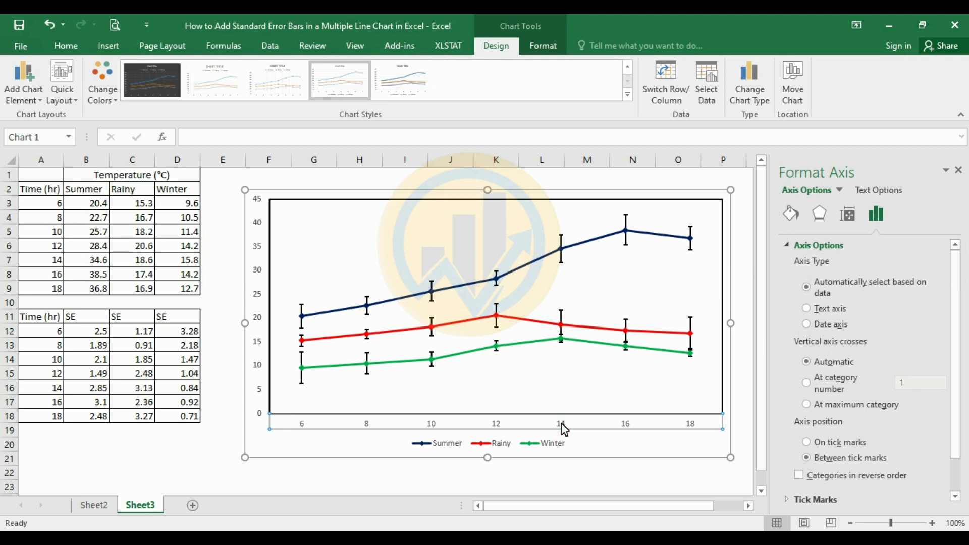
left_click(60, 47)
left_click(251, 92)
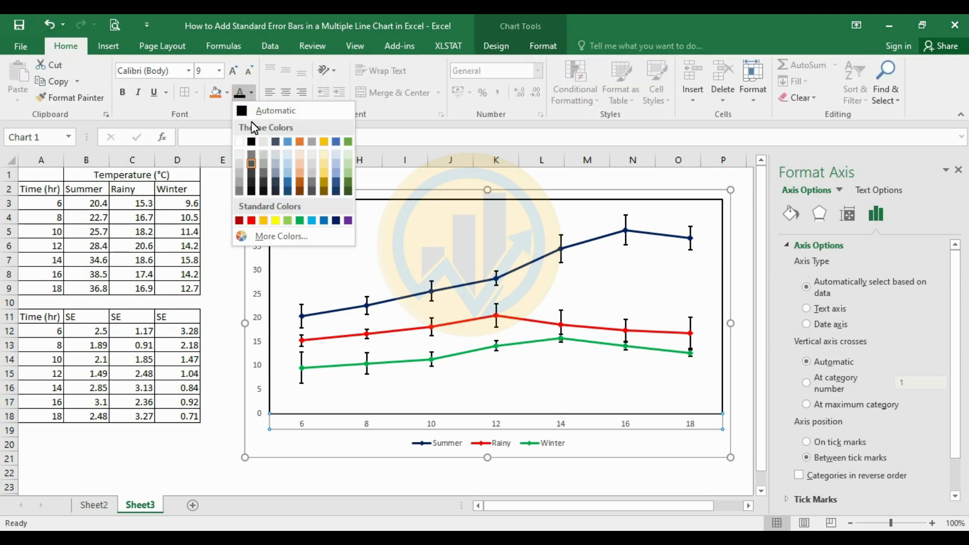
left_click(251, 141)
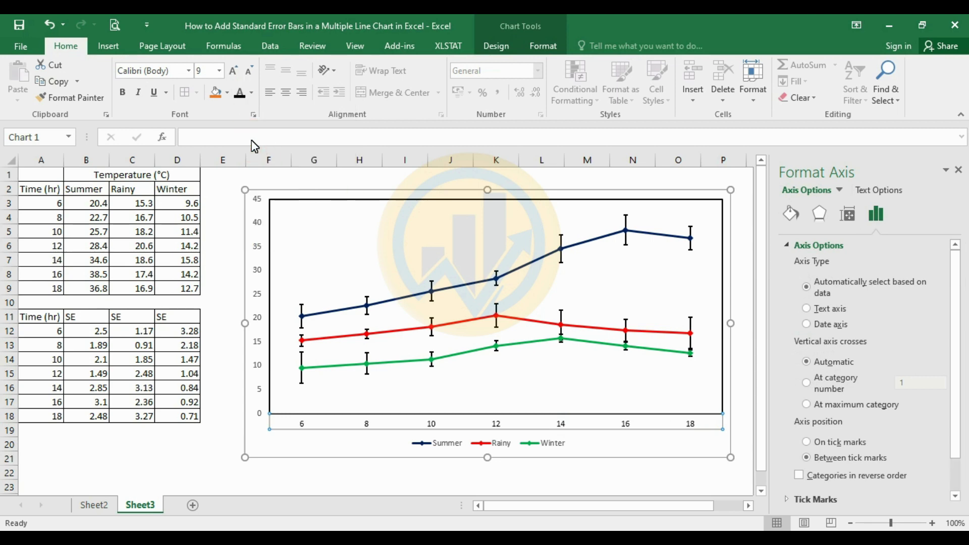
Step: Set the horizontal axis labels to Times New Roman at font size 10
left_click(190, 71)
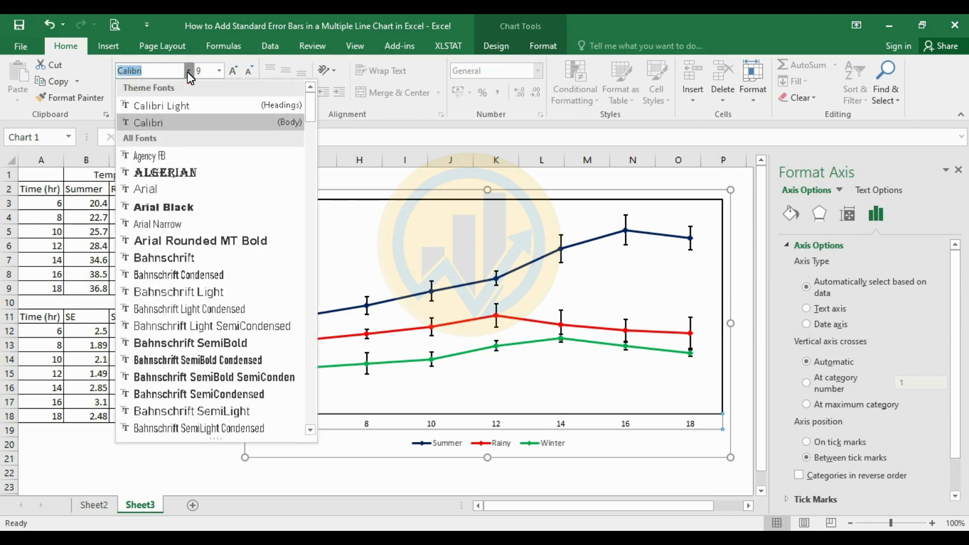
type("Times New Roma")
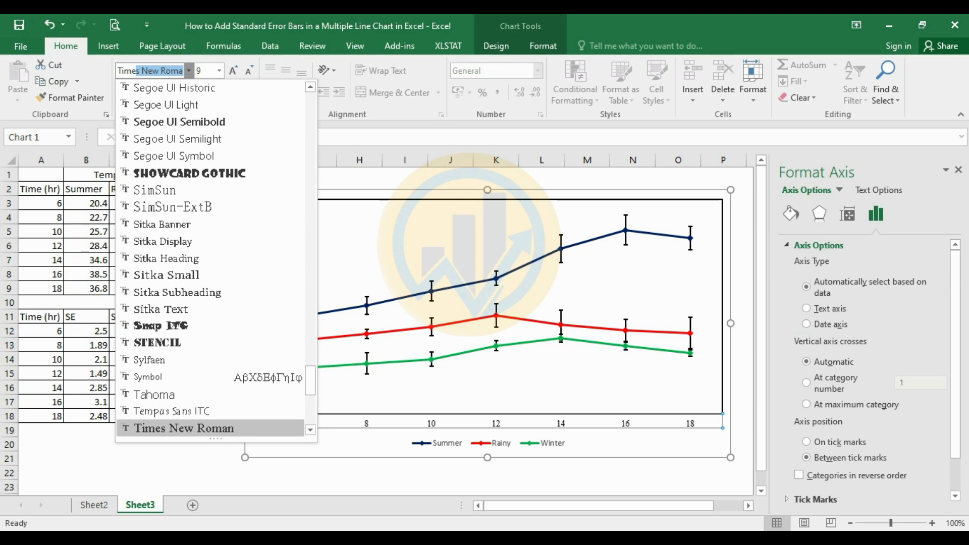
key("Return")
left_click(232, 70)
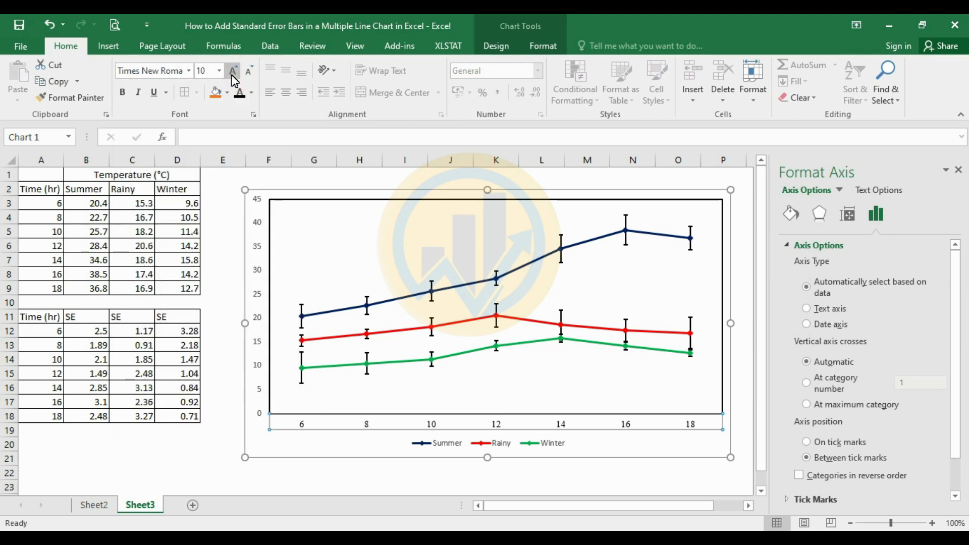
Step: Set the vertical axis labels to Times New Roman at font size 10
left_click(256, 319)
left_click(187, 71)
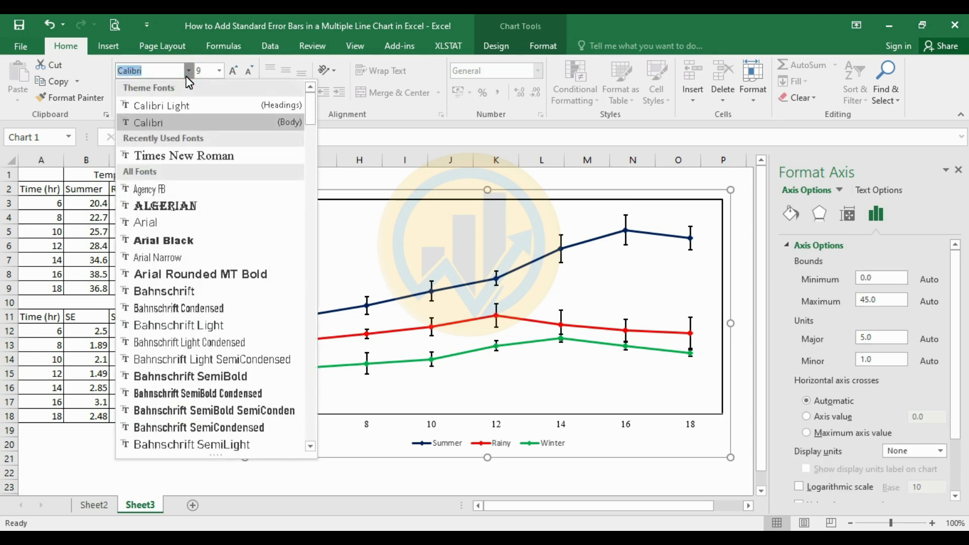
left_click(193, 157)
left_click(233, 70)
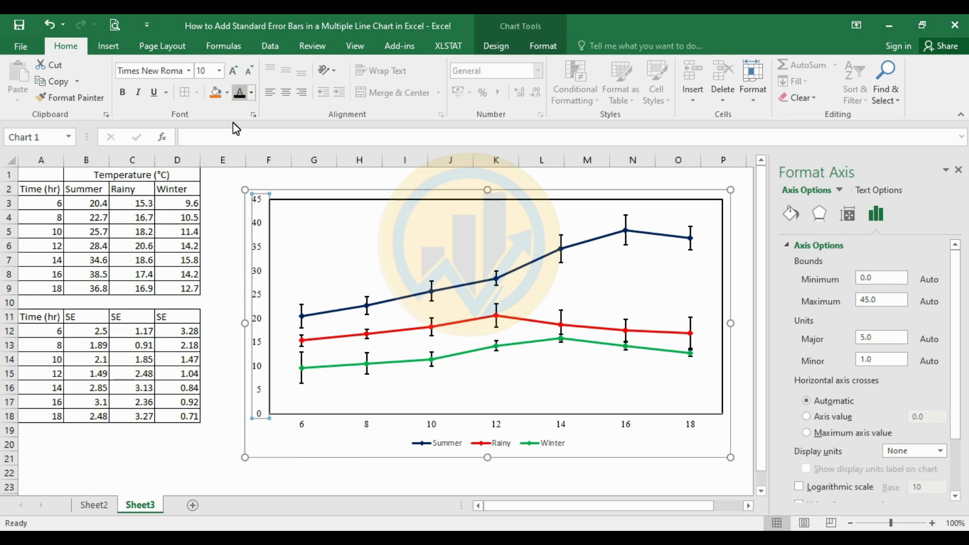
Step: Set the chart's legend text to Times New Roman at font size 10
left_click(501, 446)
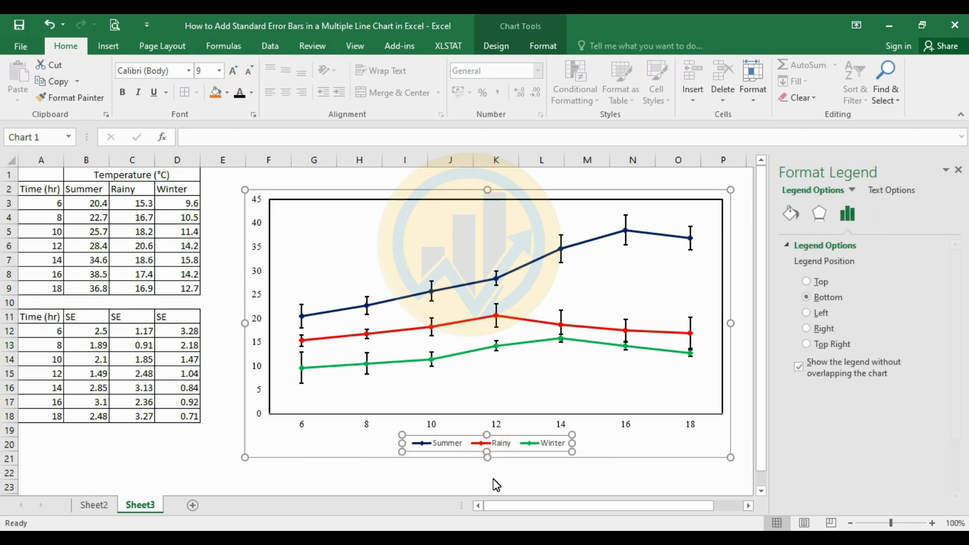
left_click(188, 70)
left_click(209, 156)
left_click(233, 70)
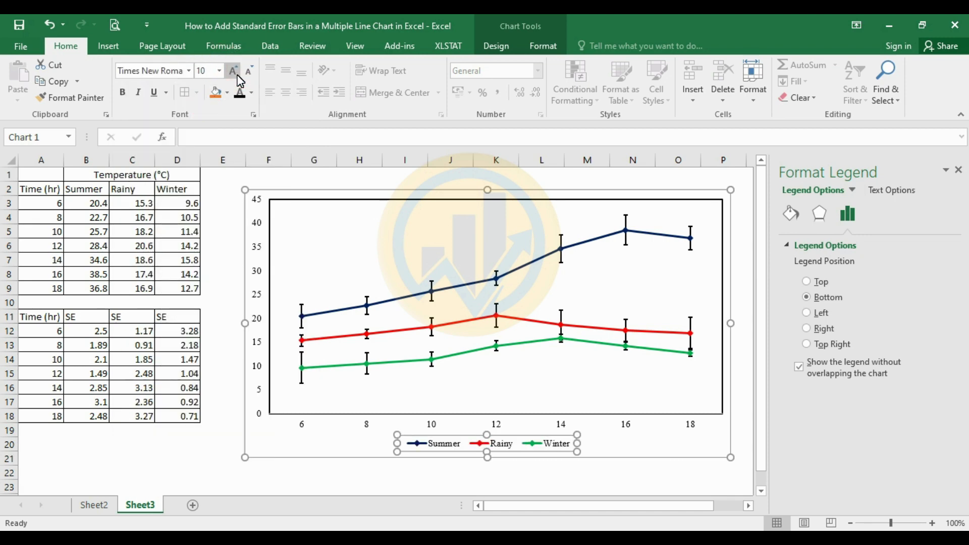
left_click(368, 283)
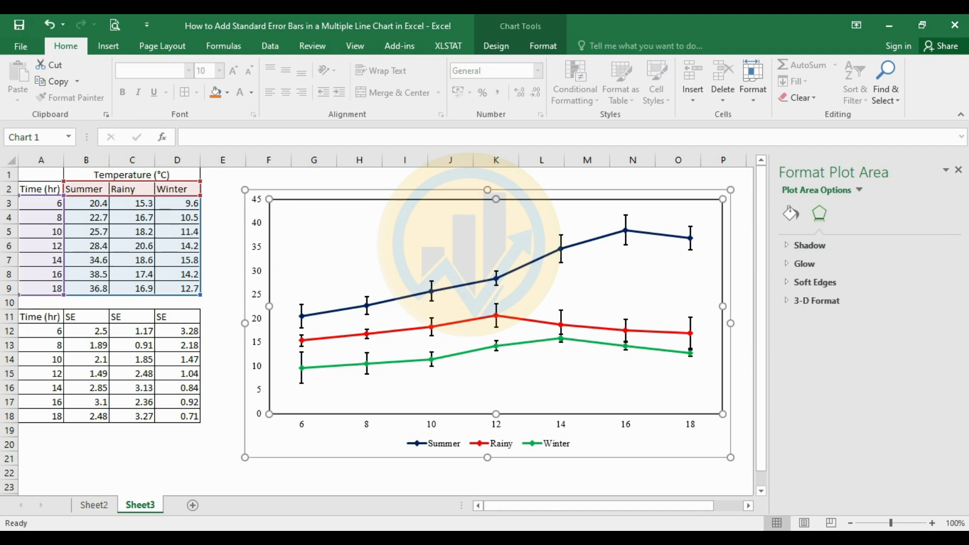
Step: Add primary horizontal and primary vertical axis titles to the chart
left_click(331, 433)
left_click(504, 48)
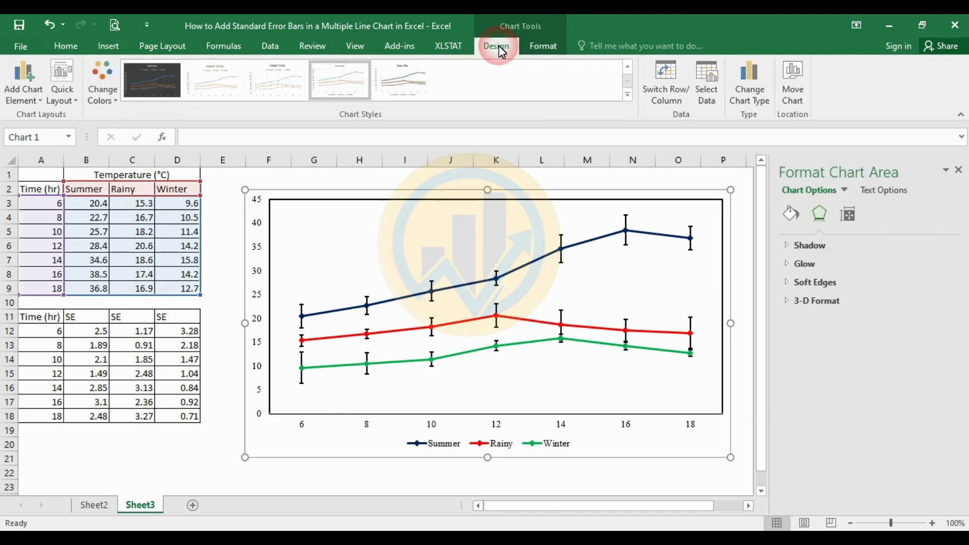
left_click(39, 98)
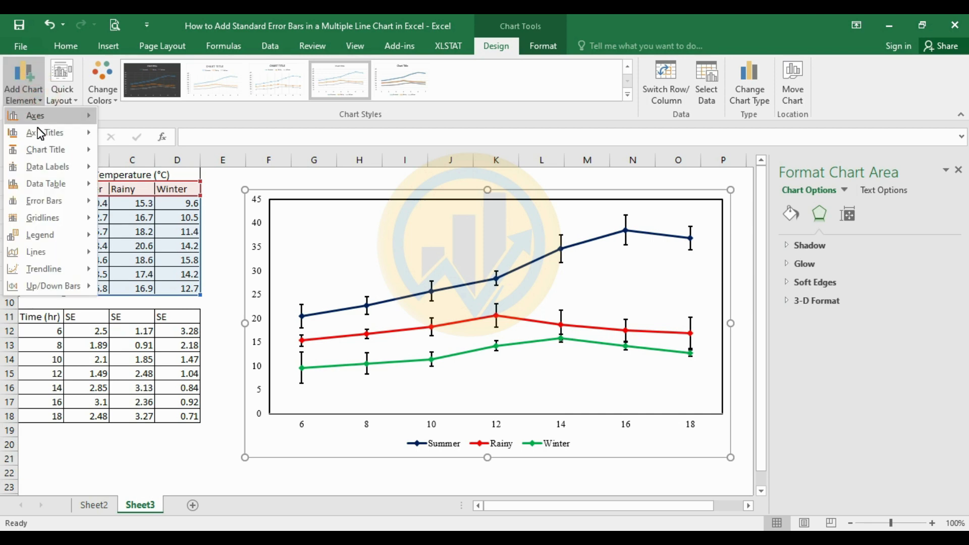
mouse_move(43, 132)
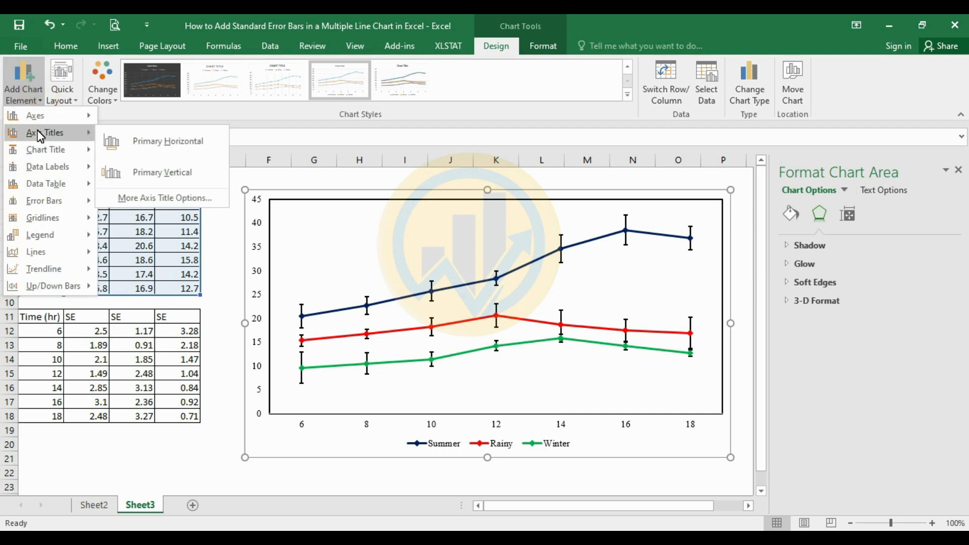
left_click(146, 145)
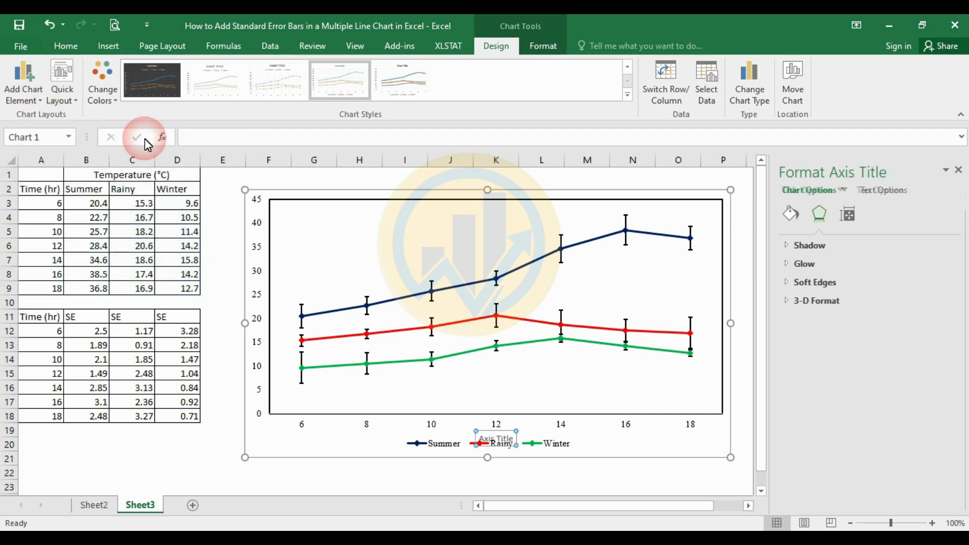
left_click(42, 101)
mouse_move(45, 132)
left_click(165, 171)
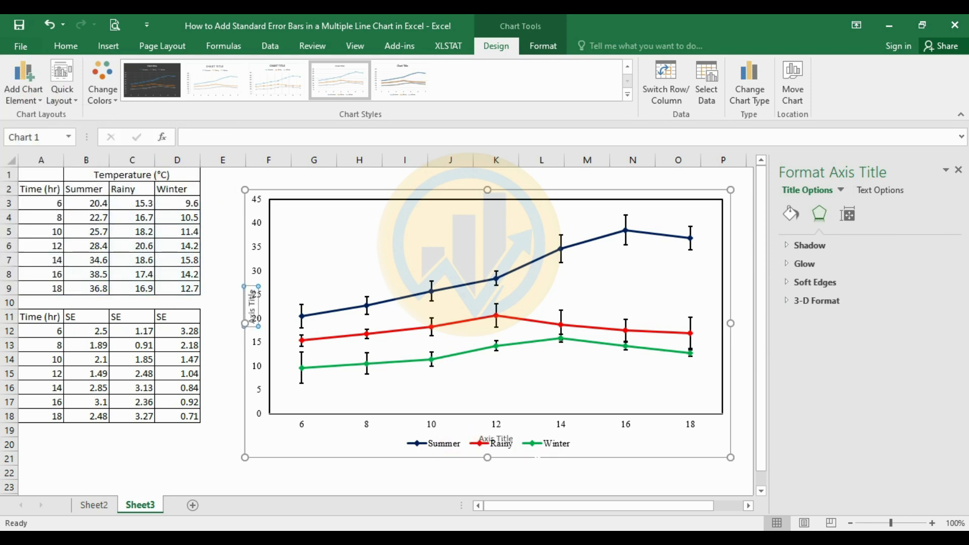
Step: Set the chart's legend position to Top so it clears the horizontal axis title
right_click(537, 455)
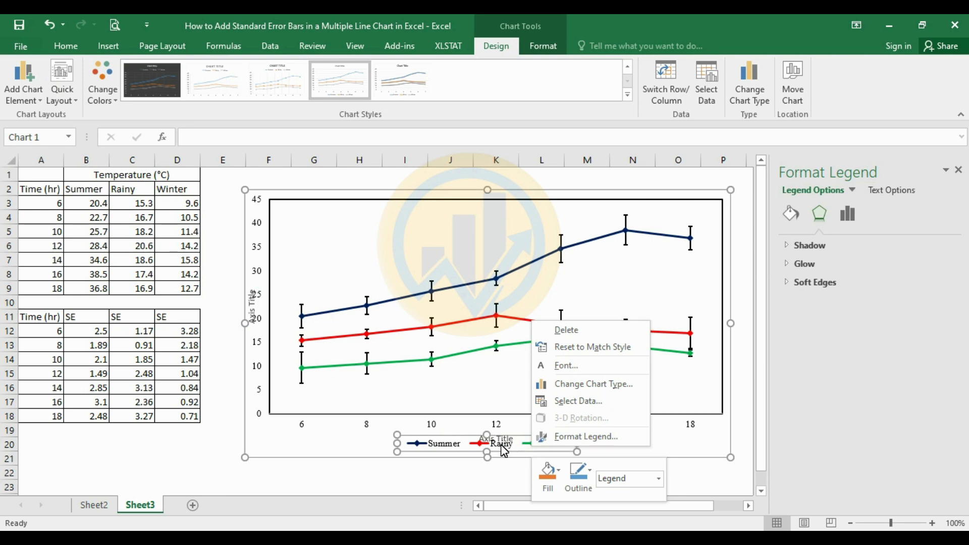
key("Escape")
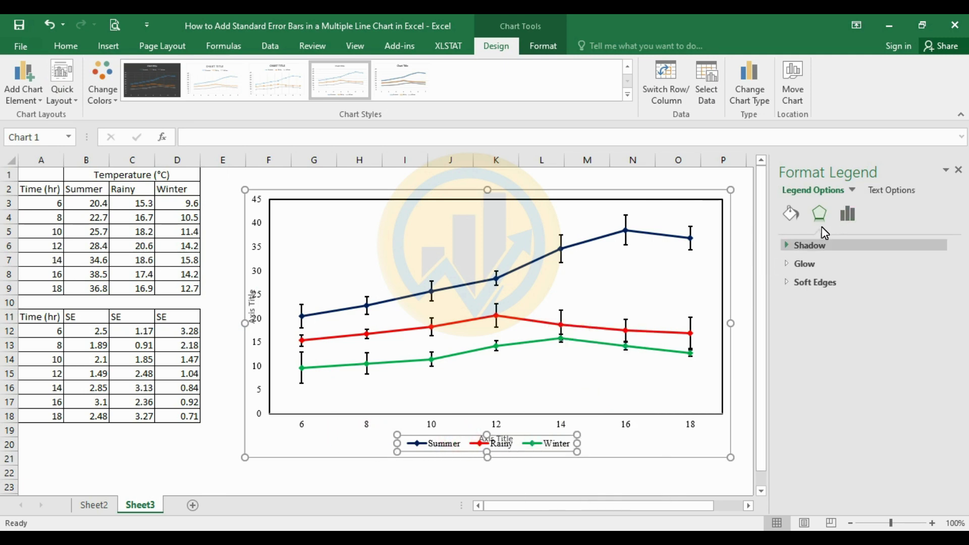
left_click(792, 214)
left_click(823, 220)
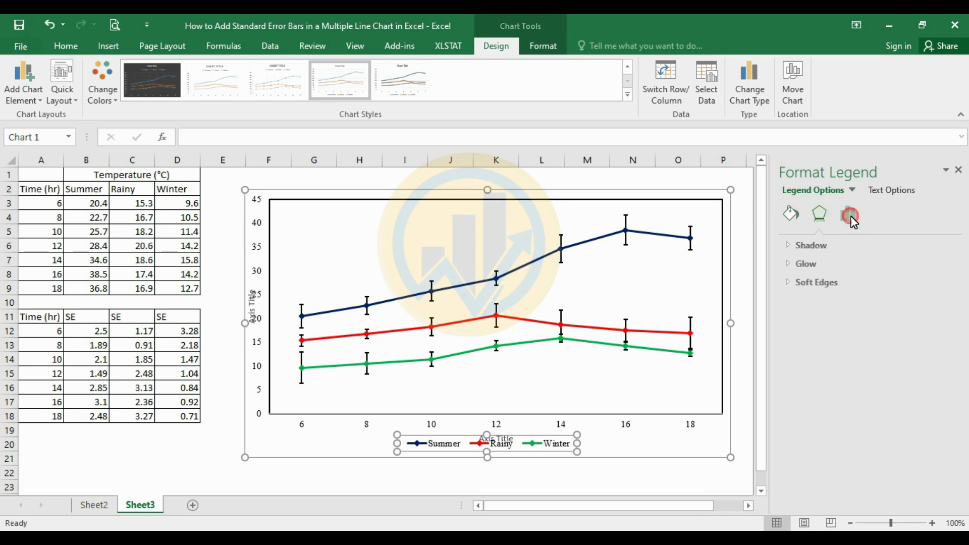
left_click(850, 217)
left_click(815, 284)
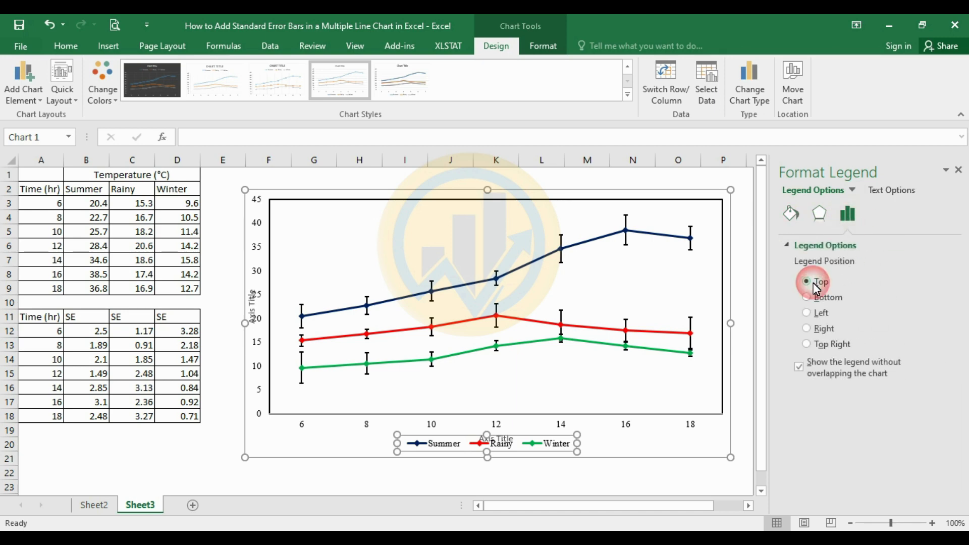
Step: Move the chart slightly down the sheet and place its legend inside the plot area's upper-left corner
left_click(613, 183)
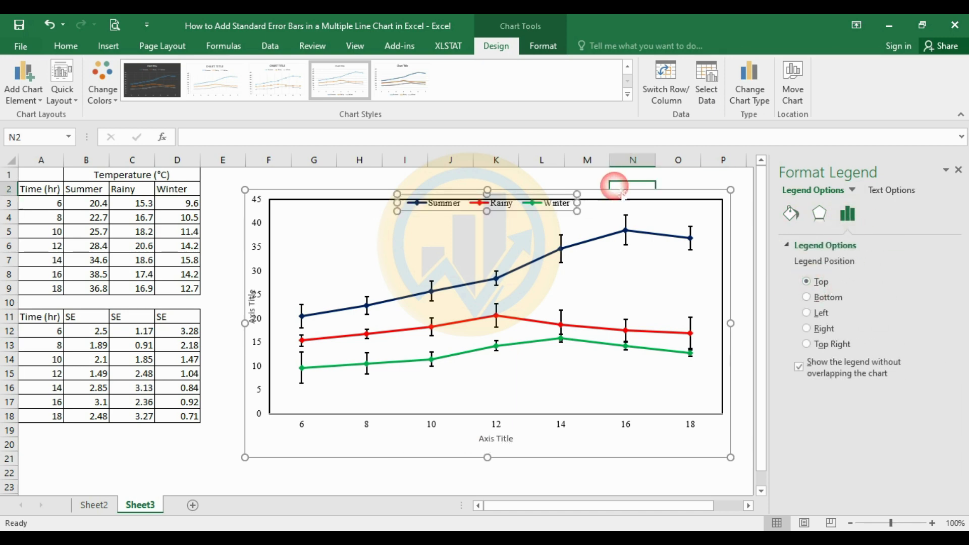
left_click(574, 414)
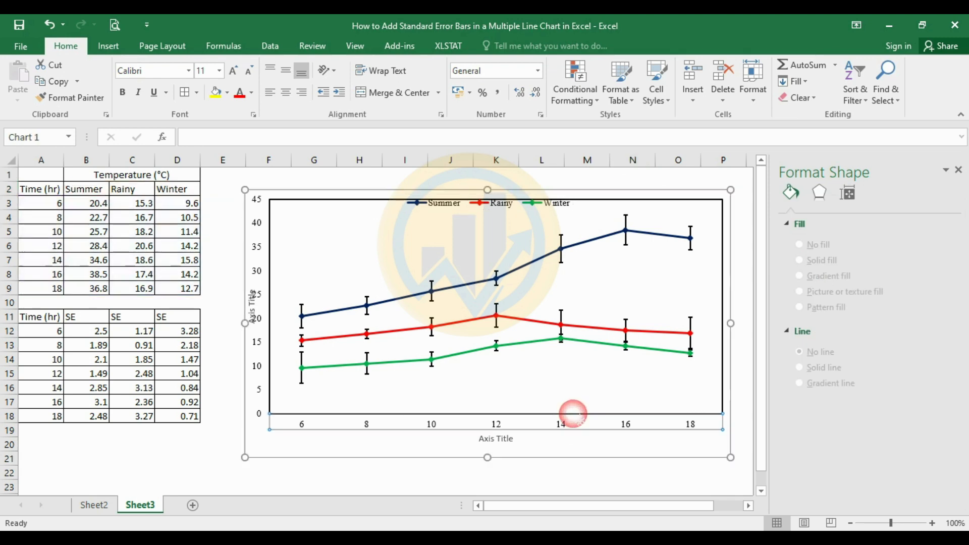
left_click(579, 428)
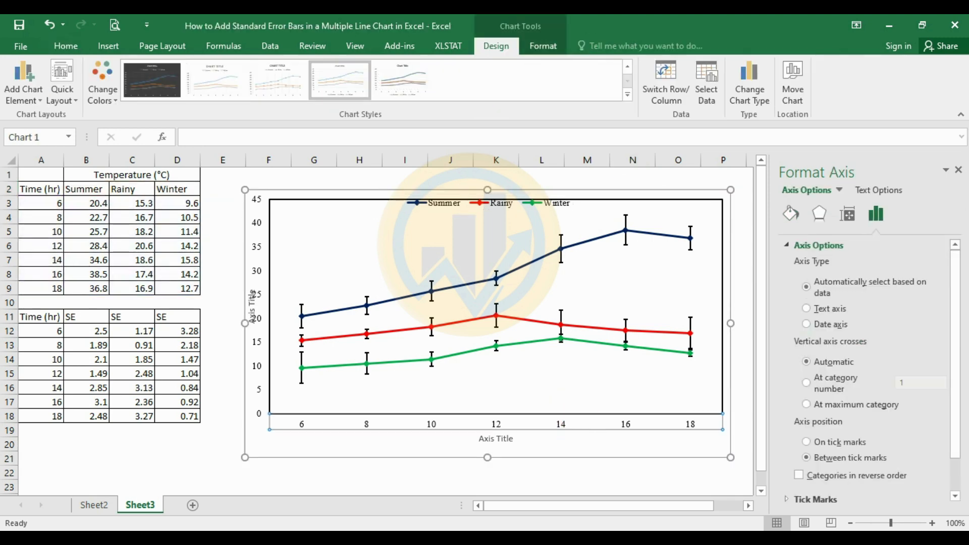
left_click_drag(639, 460, 643, 474)
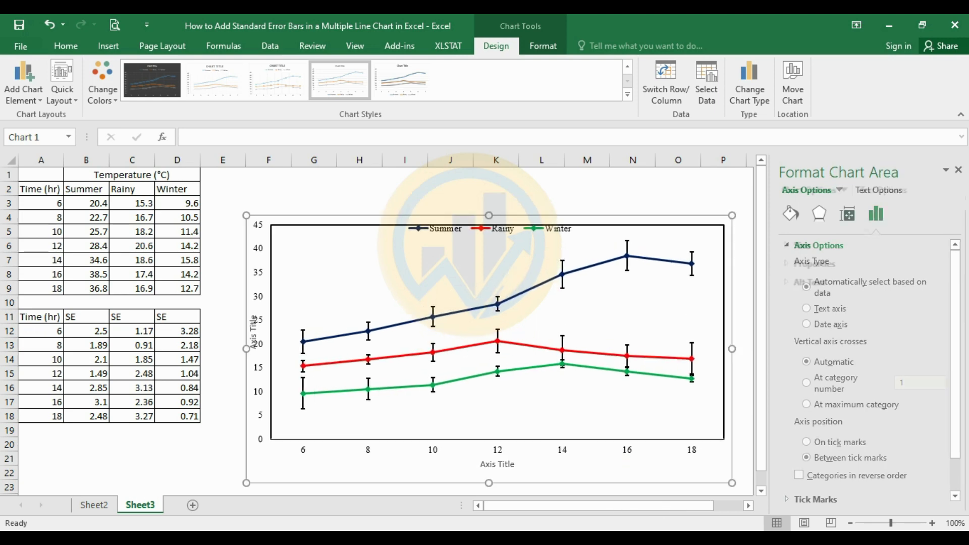
left_click(504, 233)
left_click_drag(507, 238, 402, 242)
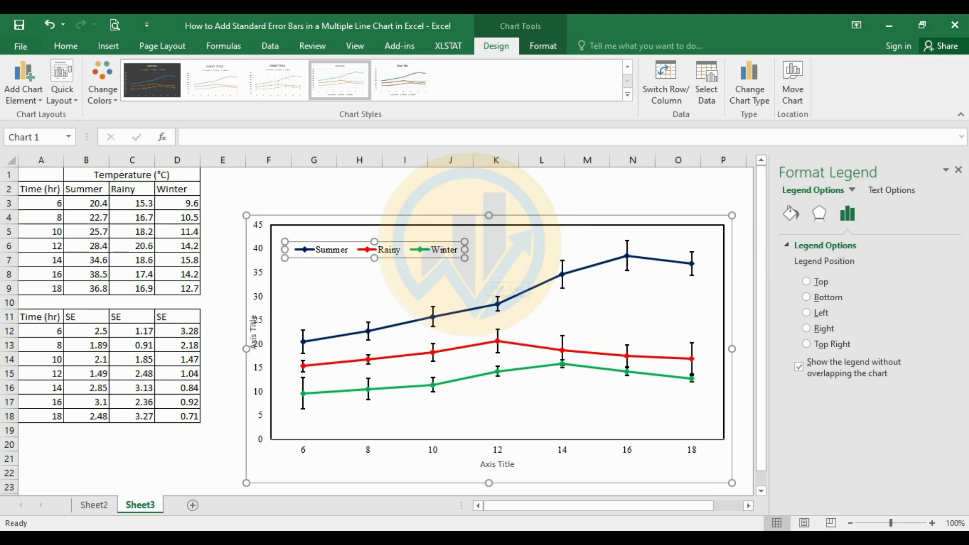
Step: Widen the chart on its left side and adjust the plot area so the vertical axis title clears the axis labels
left_click(245, 349)
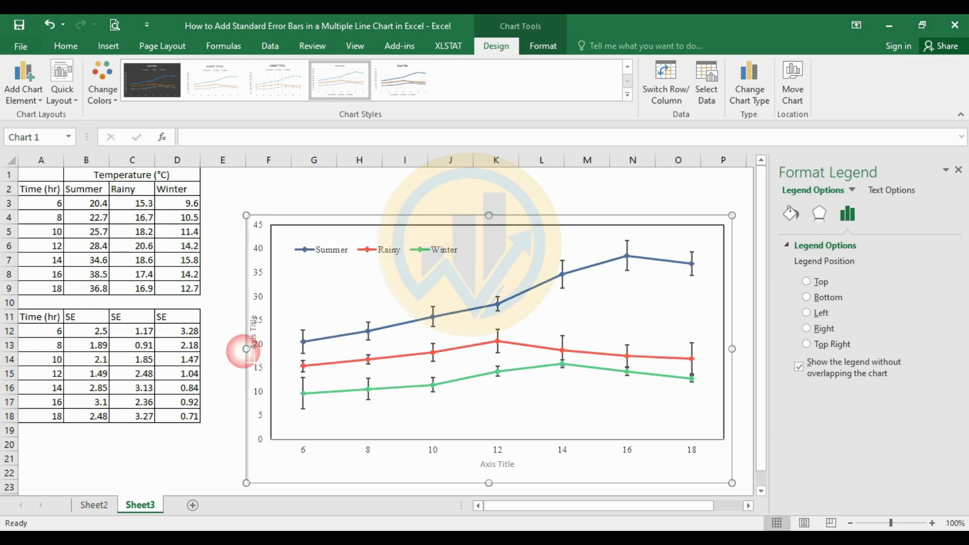
left_click(270, 322)
left_click(255, 333)
left_click_drag(255, 333, 267, 333)
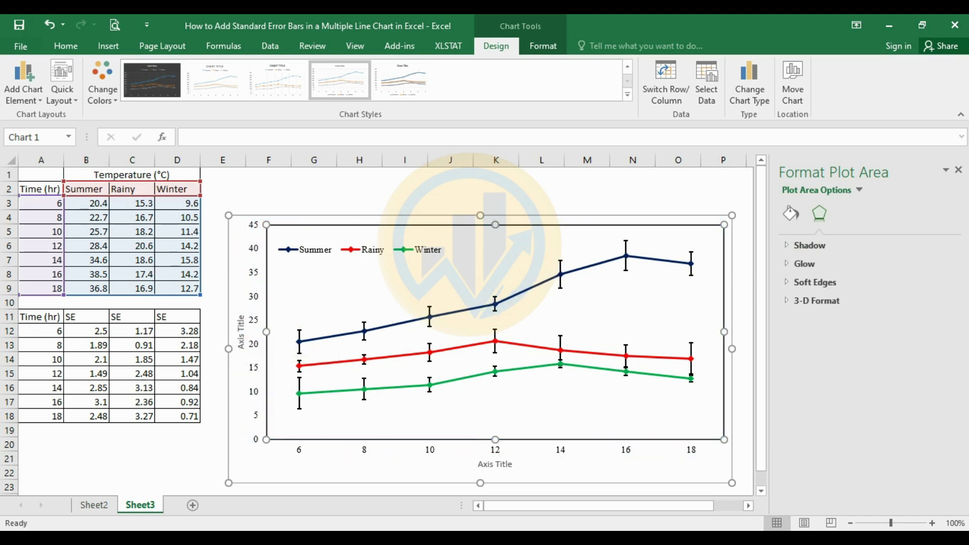
Step: Replace the horizontal axis title's placeholder text with "Time (hr)"
left_click(494, 463)
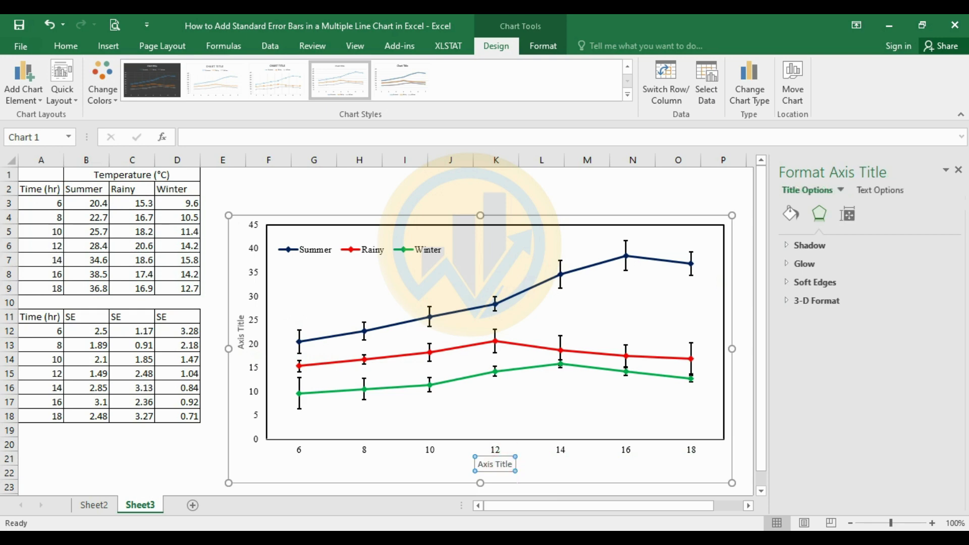
left_click(511, 464)
key("BackSpace")
key("BackSpace")
key("BackSpace")
key("BackSpace")
key("BackSpace")
key("BackSpace")
key("BackSpace")
key("BackSpace")
key("BackSpace")
key("BackSpace")
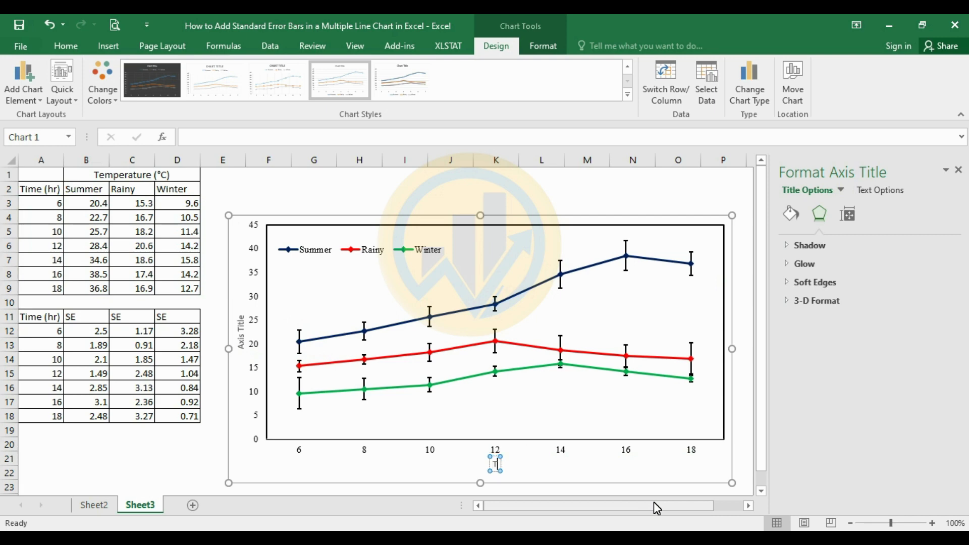
type("Time (hr")
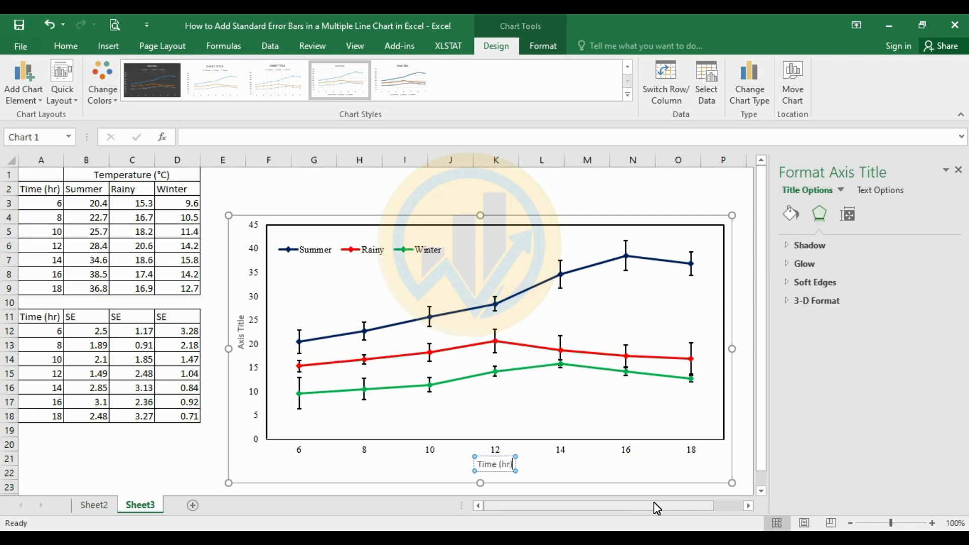
Step: Format the "Time (hr)" axis title in black Times New Roman
key("ctrl+shift+Left")
key("ctrl+shift+Left")
left_click(64, 46)
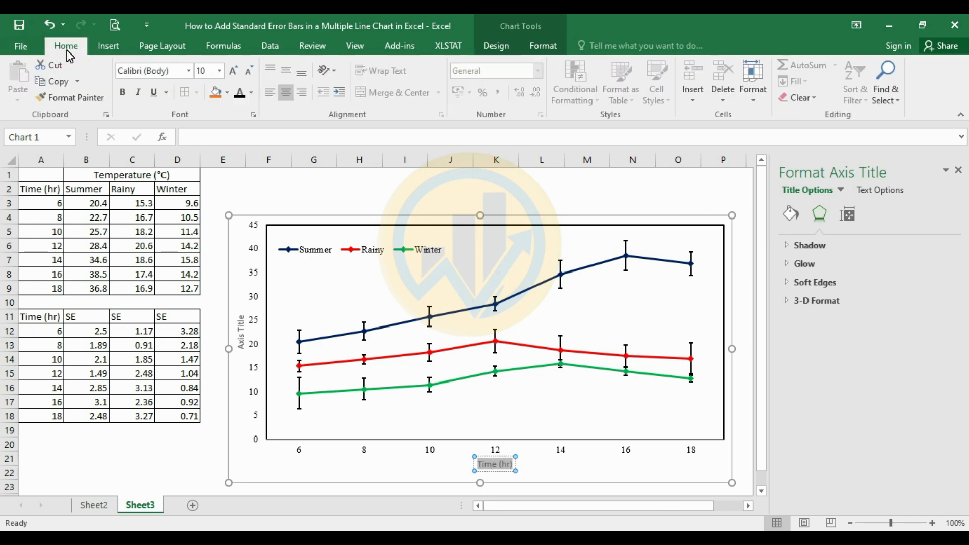
left_click(188, 71)
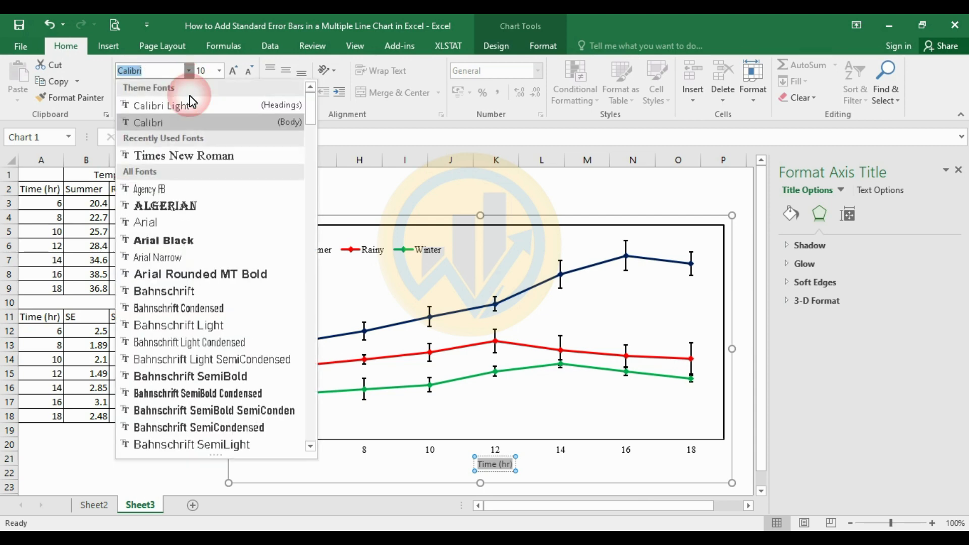
left_click(195, 155)
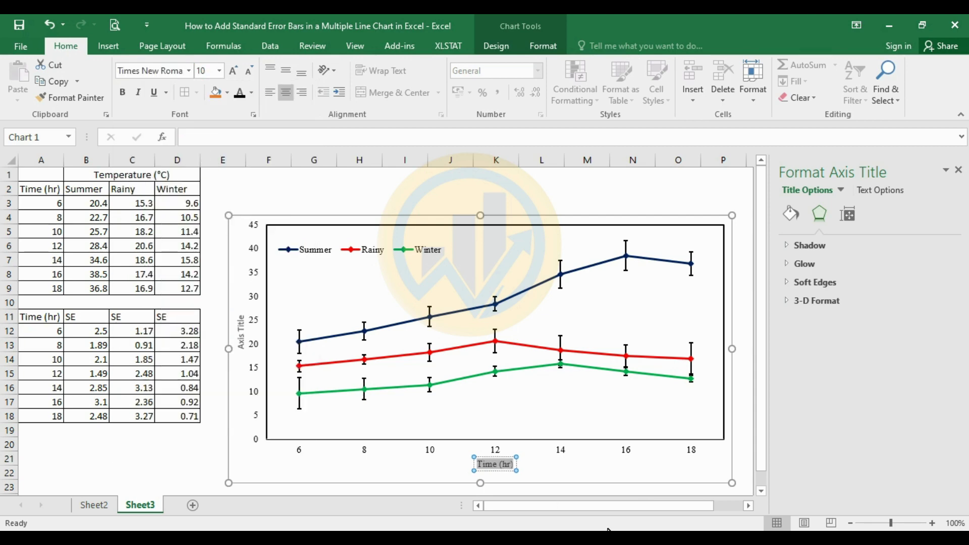
left_click(603, 466)
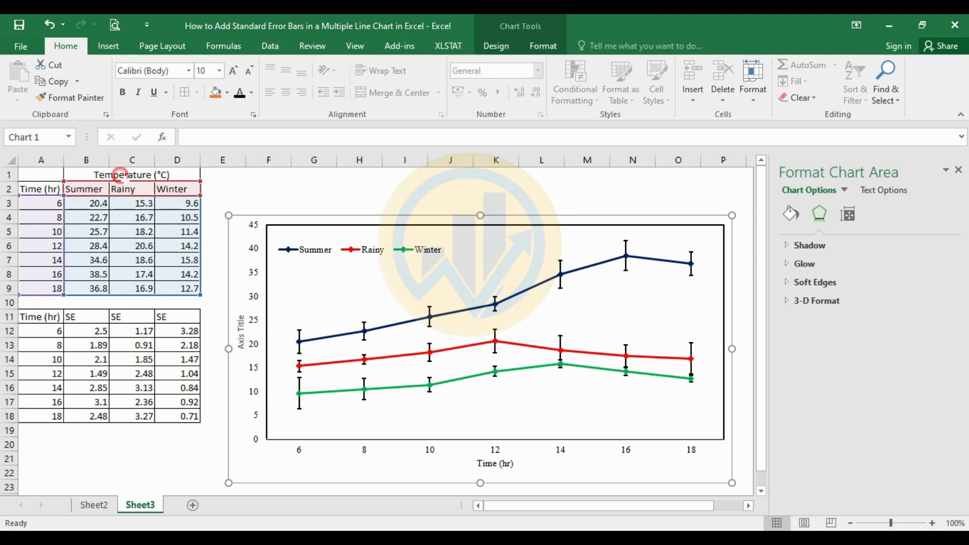
Step: Copy the header text from merged cell B1 and use it as the vertical axis title, "Temperature (°C)"
left_click(120, 175)
double_click(177, 176)
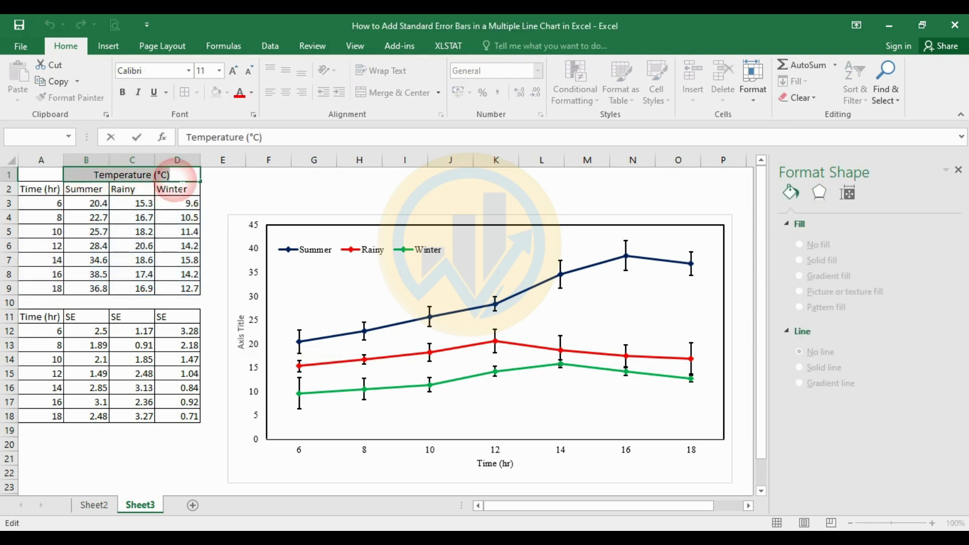
left_click(238, 321)
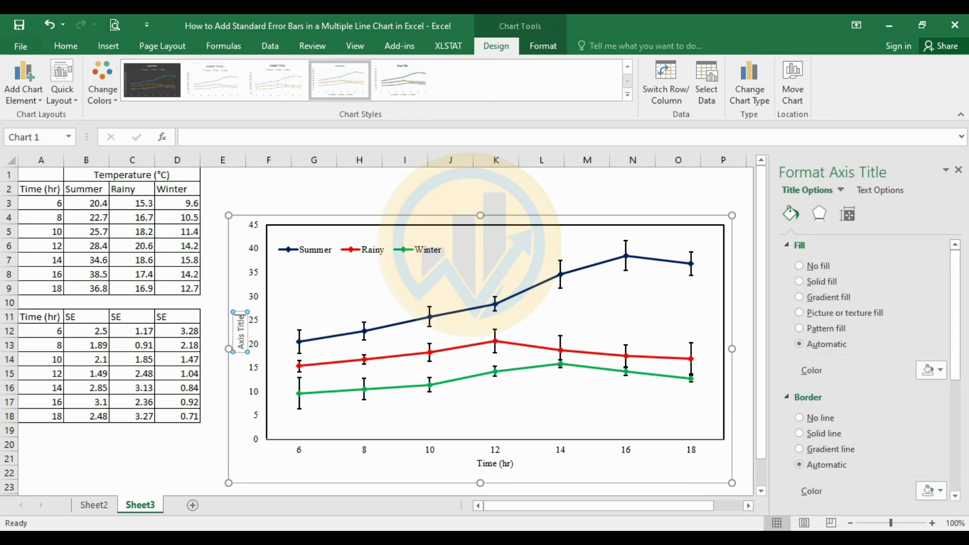
triple_click(242, 322)
type("Temperature (°C)")
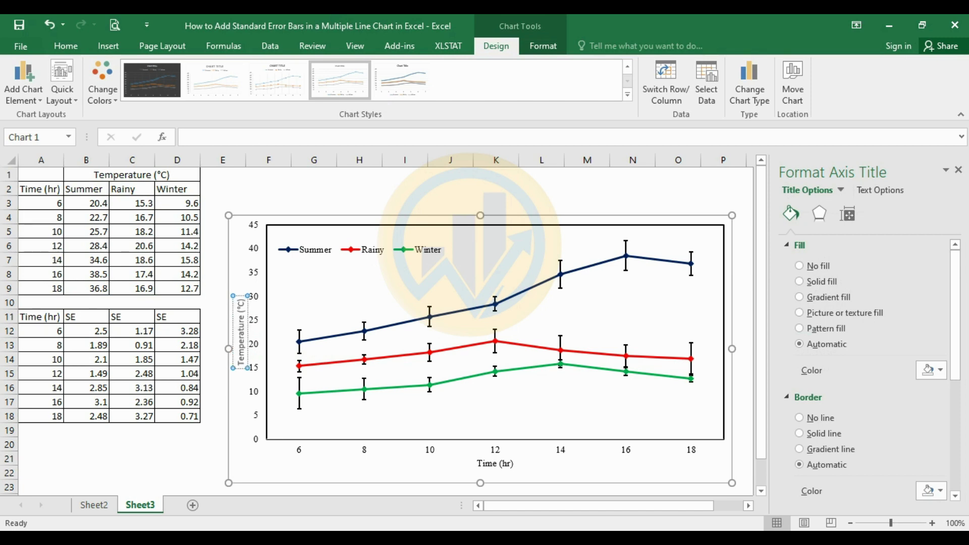
Step: Format the "Temperature (°C)" axis title in black Times New Roman
left_click_drag(240, 296, 240, 367)
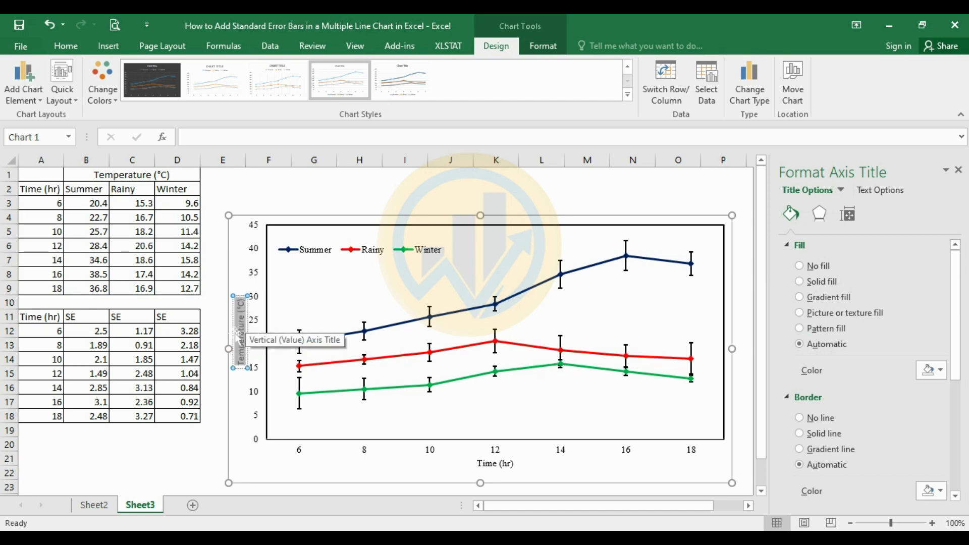
left_click(65, 45)
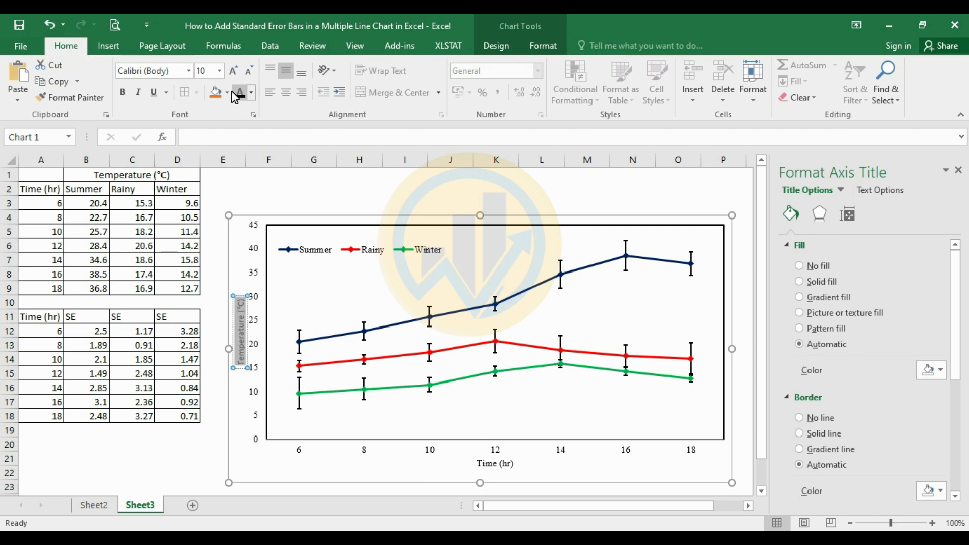
left_click(189, 71)
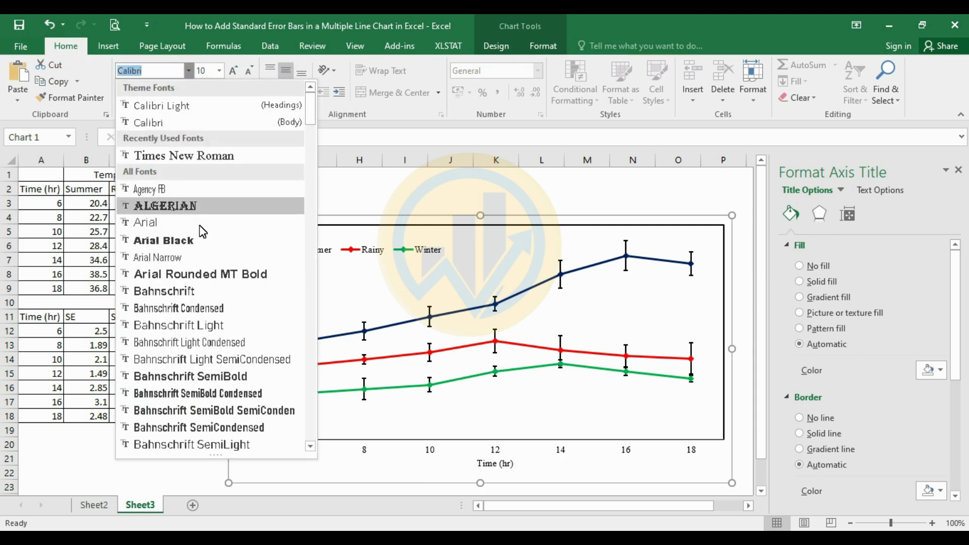
left_click(197, 157)
left_click(360, 206)
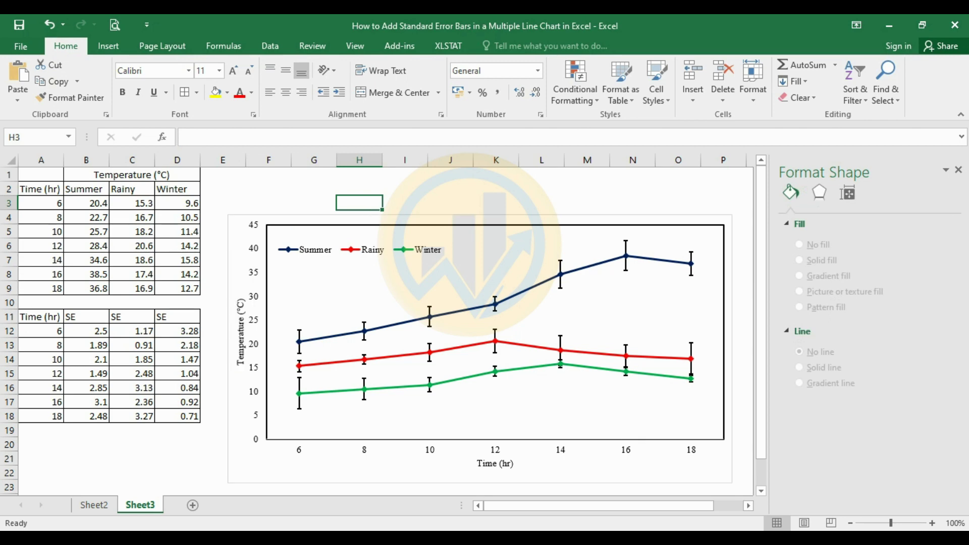
left_click(411, 249)
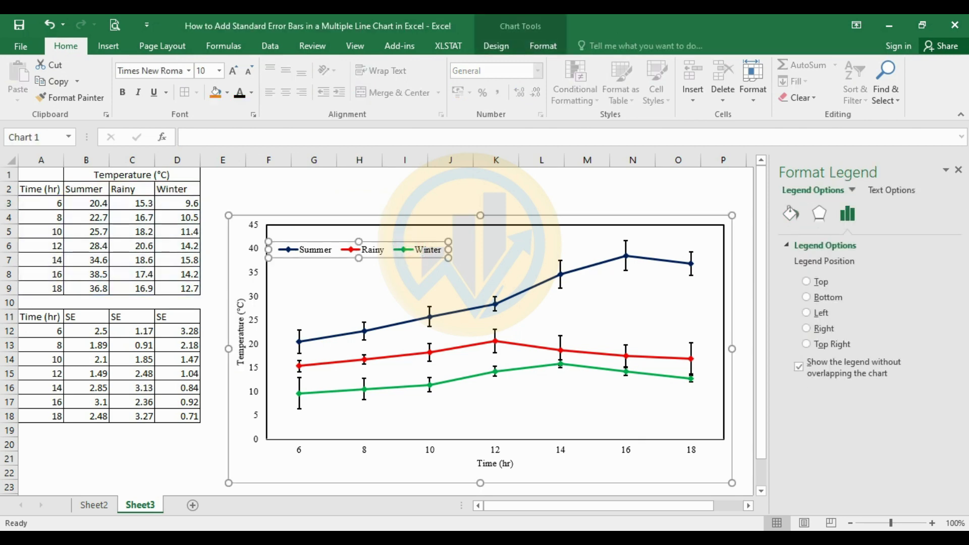
key("Up")
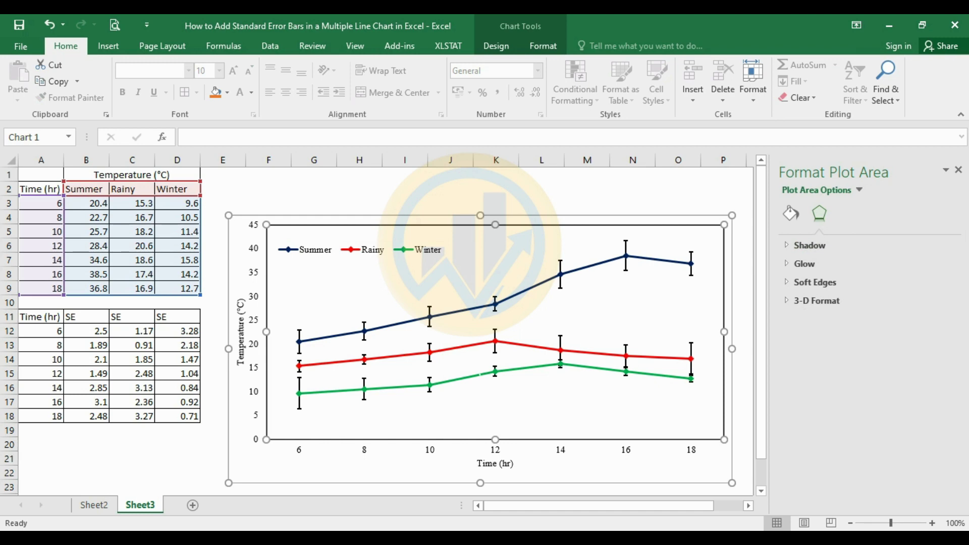
Step: Add plain data labels to the Summer line so each point carries its temperature value
mouse_move(512, 302)
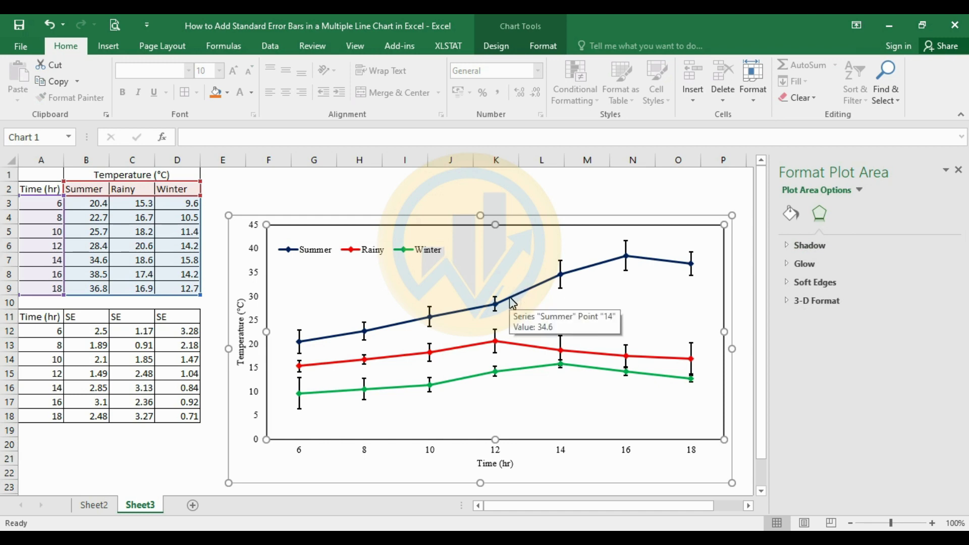
left_click(512, 301)
right_click(512, 302)
mouse_move(585, 395)
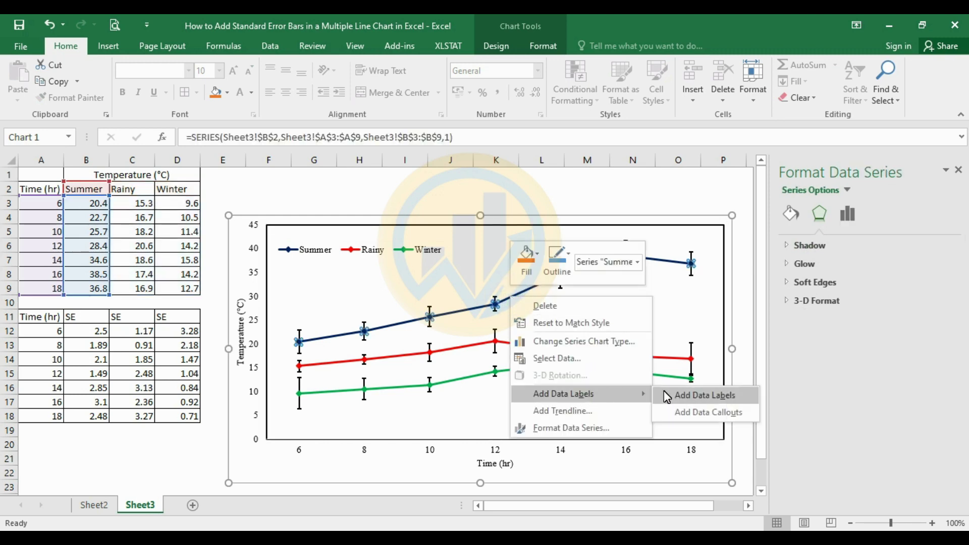
left_click(684, 398)
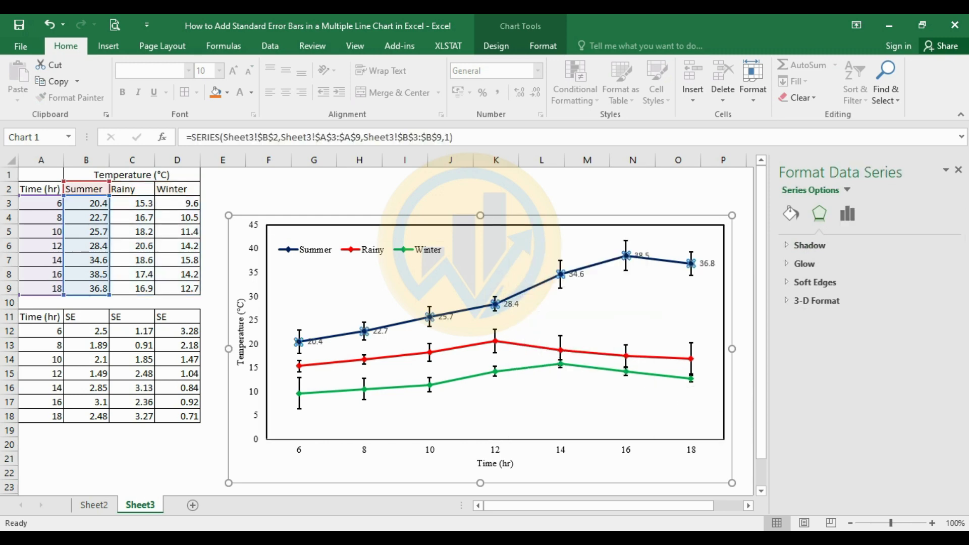
left_click(591, 319)
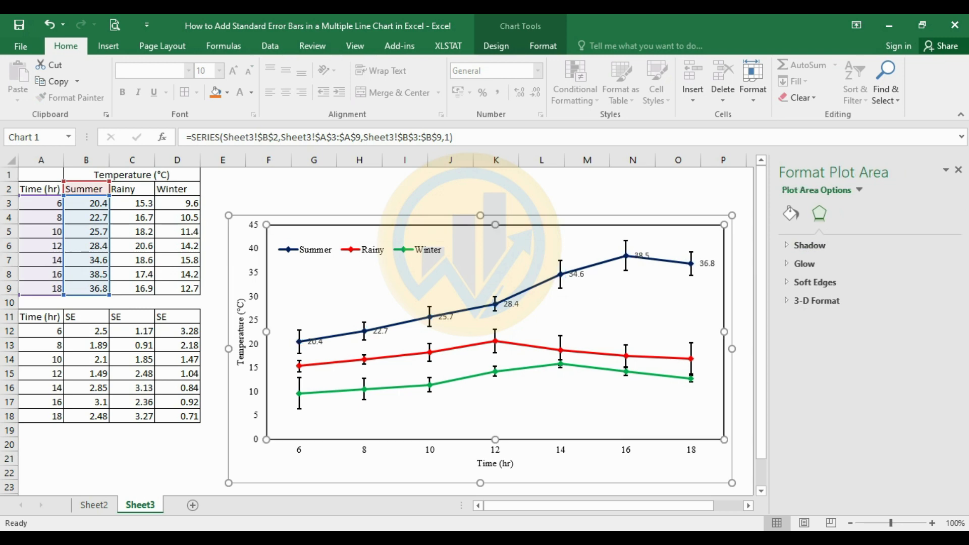
Step: Add plain data labels to the Rainy line
left_click(525, 349)
right_click(526, 347)
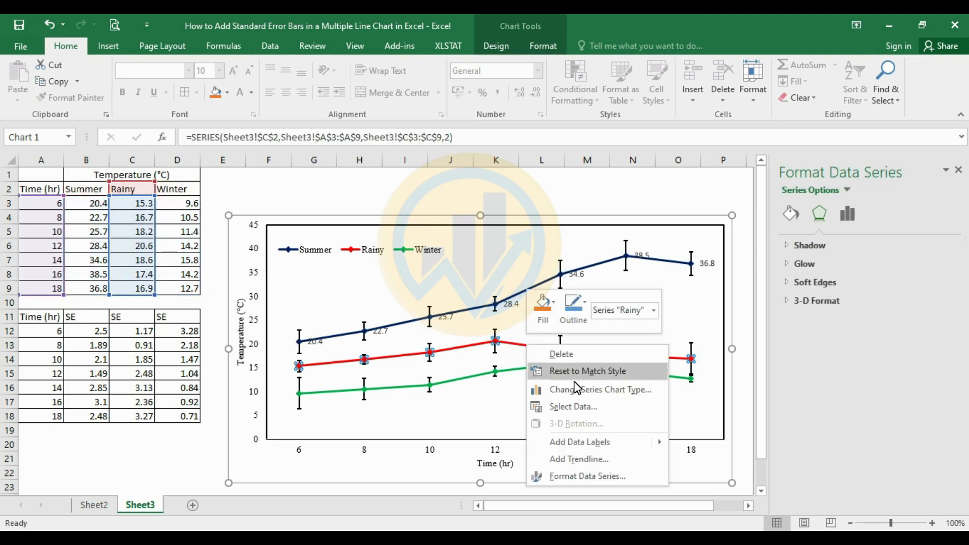
mouse_move(620, 441)
left_click(706, 442)
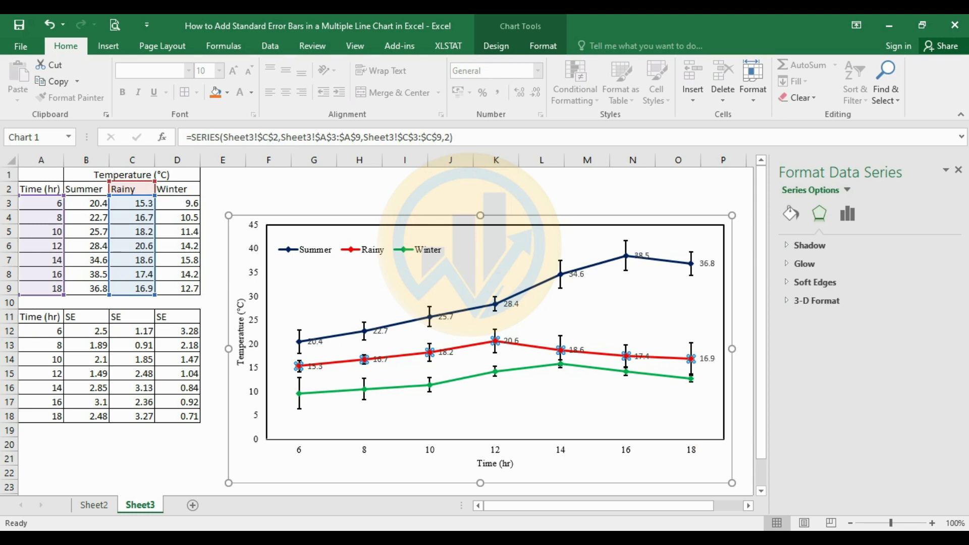
Step: Try data callouts on the Winter line, and undo them
left_click(530, 367)
right_click(531, 369)
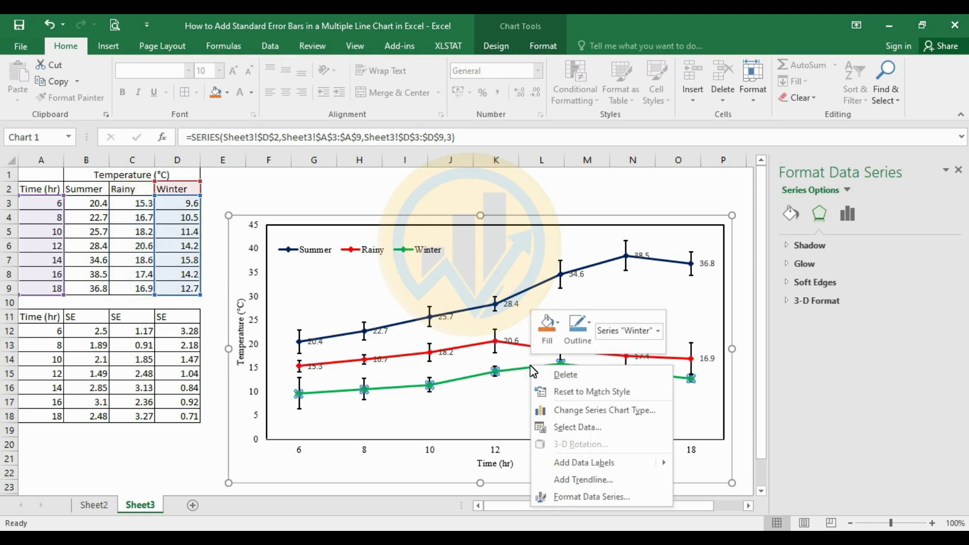
mouse_move(618, 463)
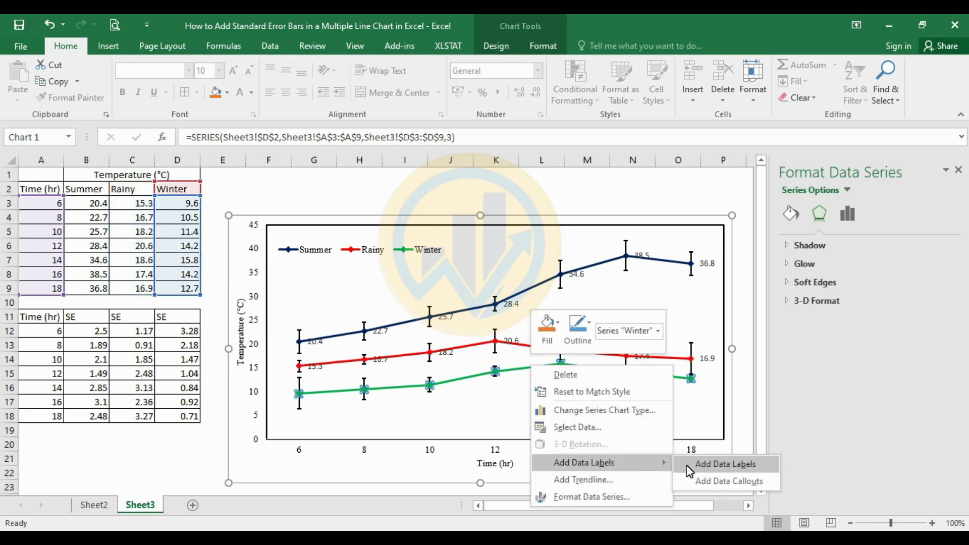
left_click(701, 481)
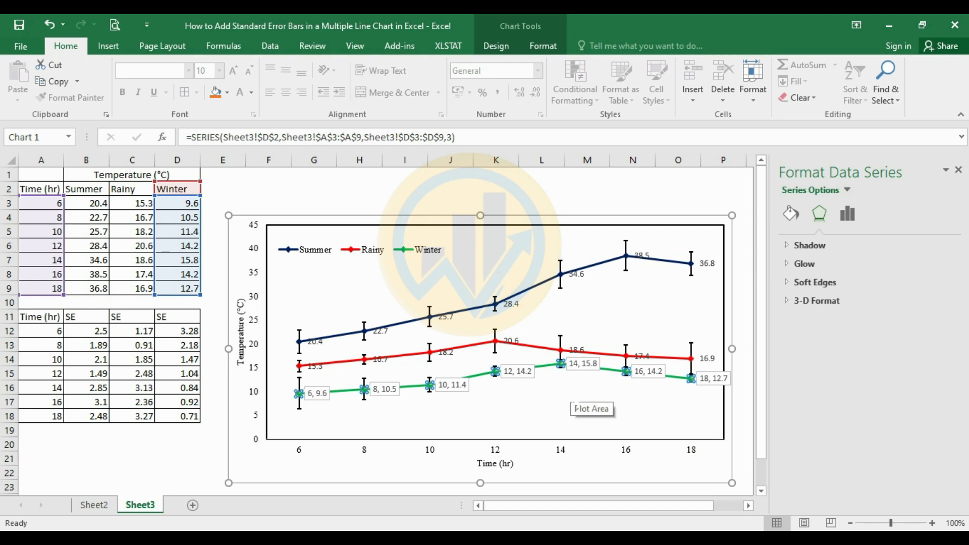
key("ctrl+z")
Step: Add plain data labels to the Winter line, matching the other two series
right_click(541, 369)
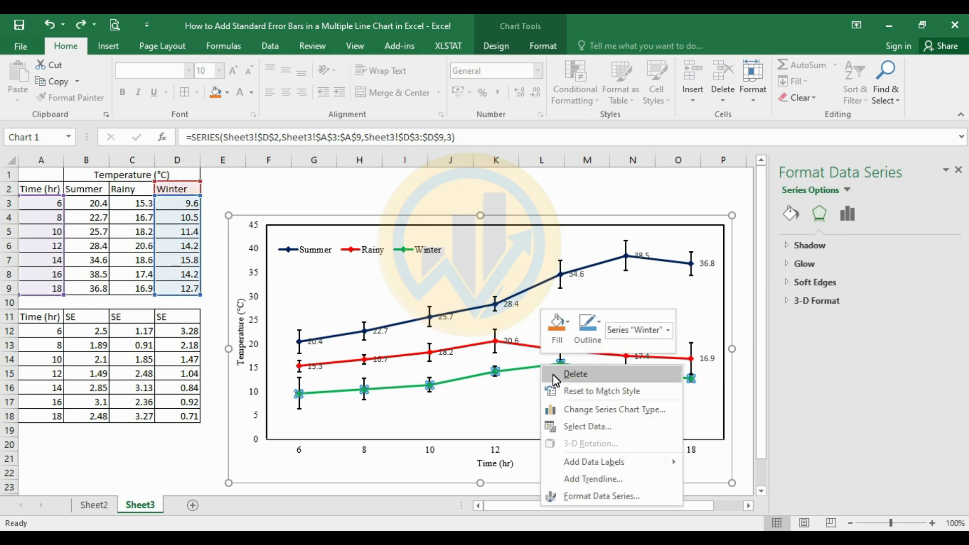
mouse_move(613, 462)
left_click(709, 462)
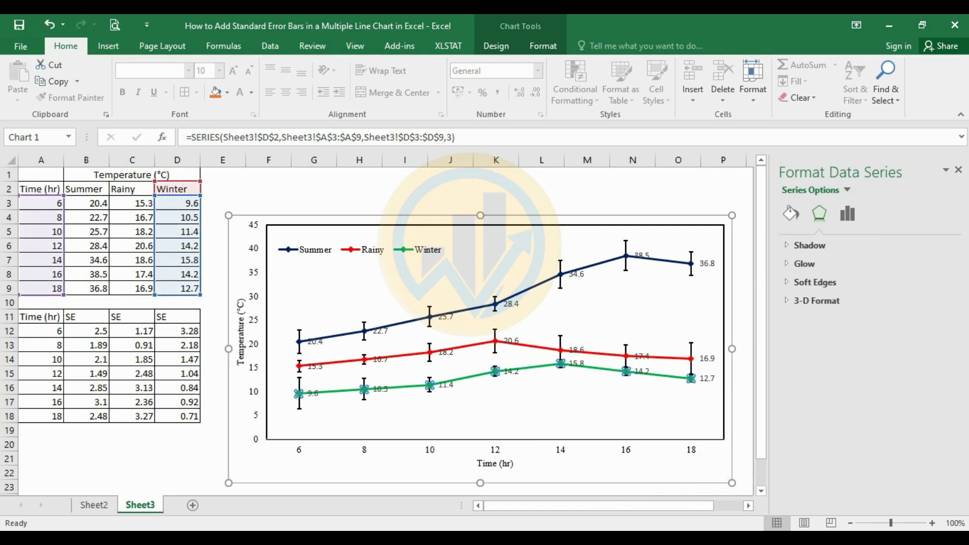
left_click(535, 395)
Step: Format the Winter data labels in black Times New Roman, size 10
left_click(512, 373)
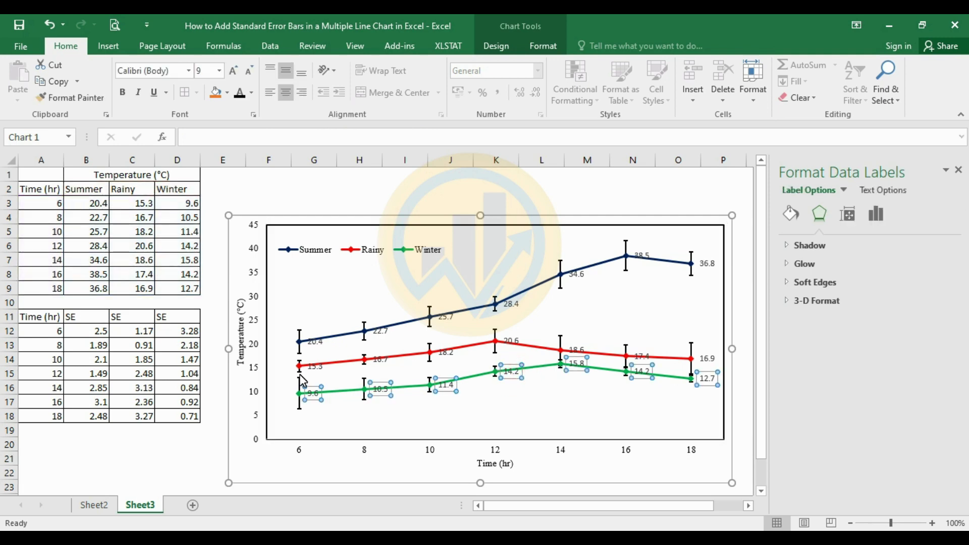
left_click(188, 71)
left_click(199, 156)
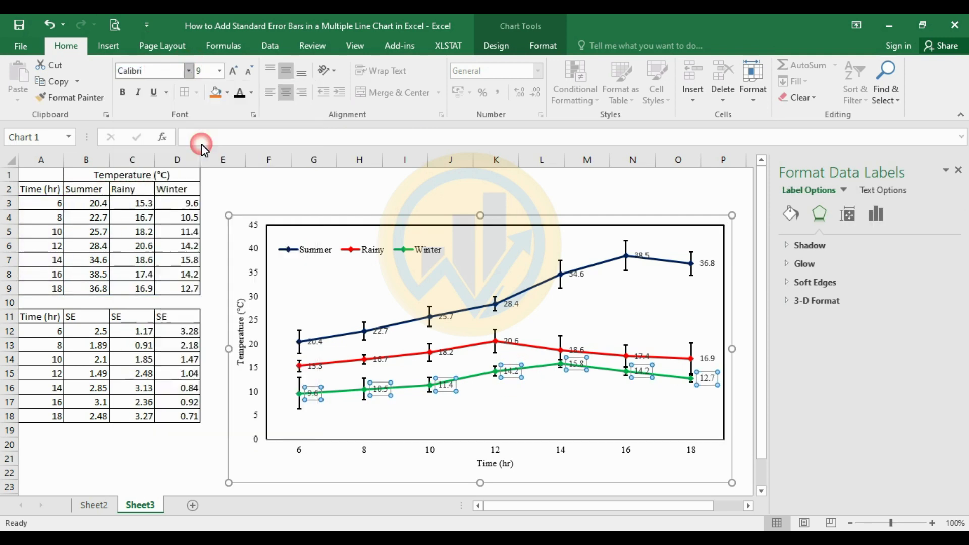
left_click(233, 70)
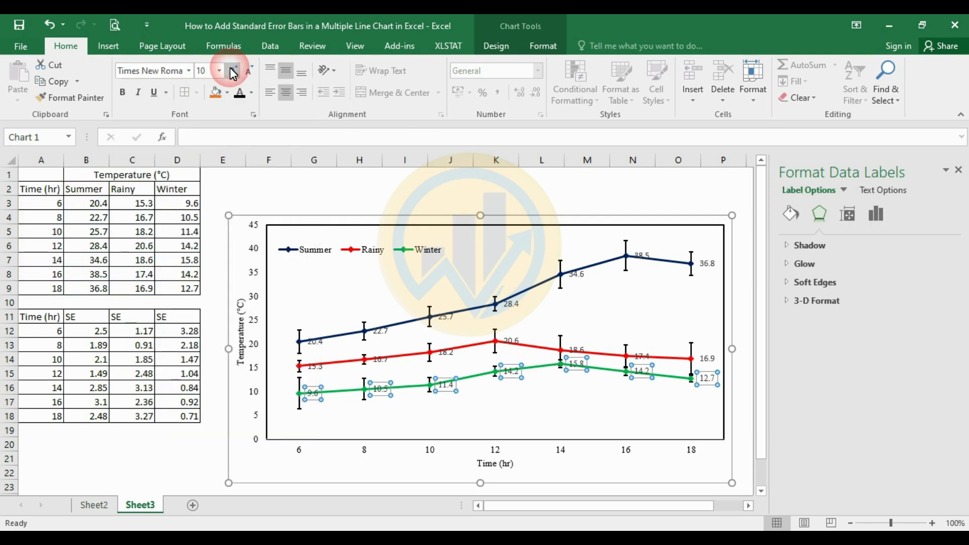
left_click(238, 94)
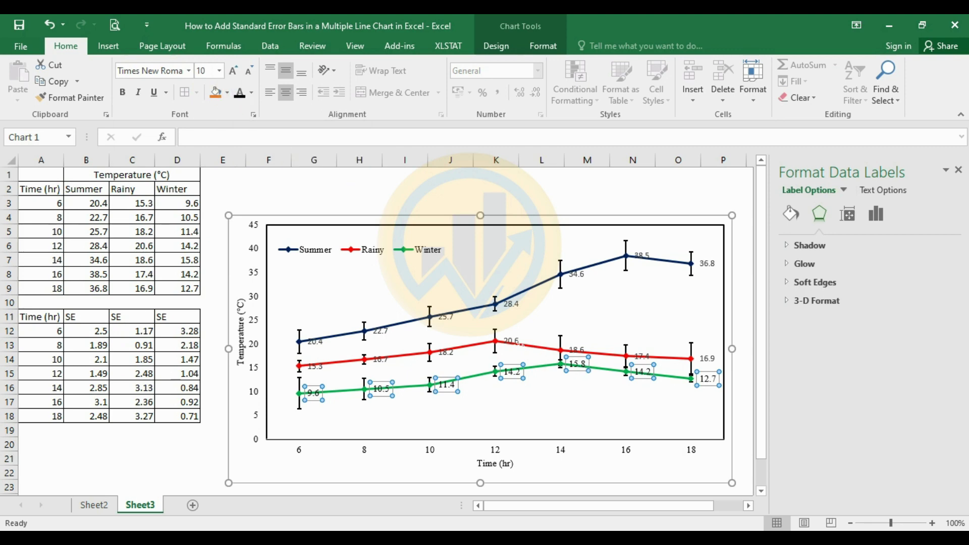
Step: Format the Rainy data labels in black Times New Roman, size 10
left_click(511, 341)
left_click(188, 71)
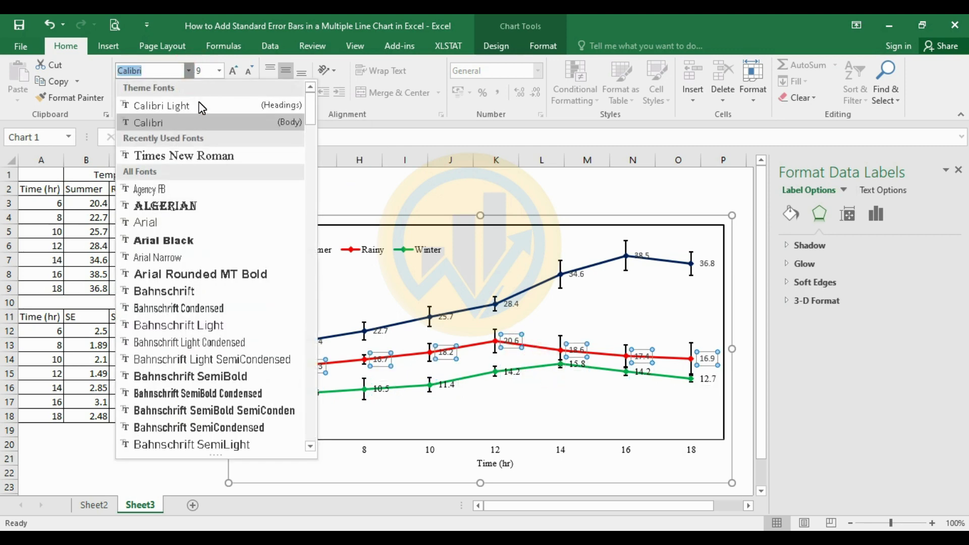
left_click(196, 155)
left_click(232, 71)
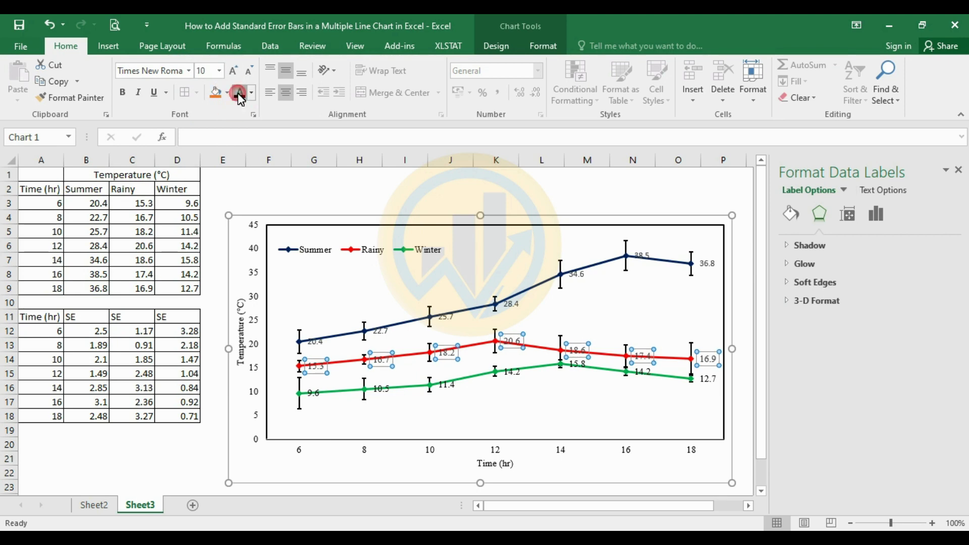
Step: Format the Summer data labels in Times New Roman, size 10, and close the chart formatting pane
left_click(511, 304)
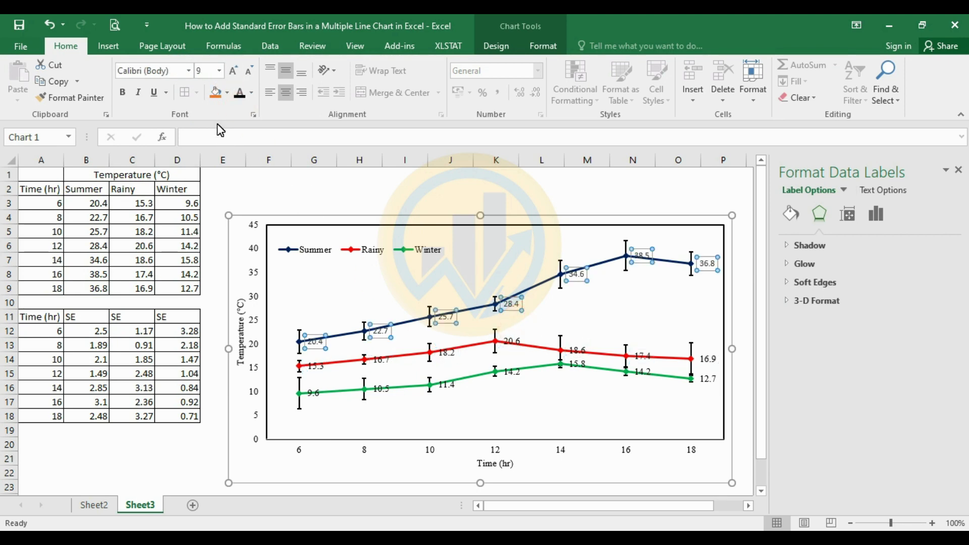
left_click(188, 70)
left_click(202, 156)
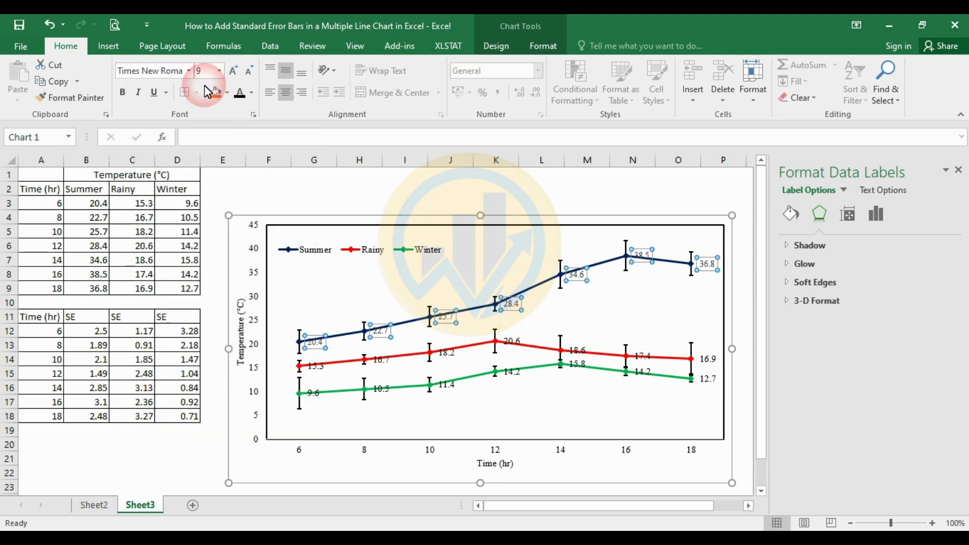
left_click(233, 70)
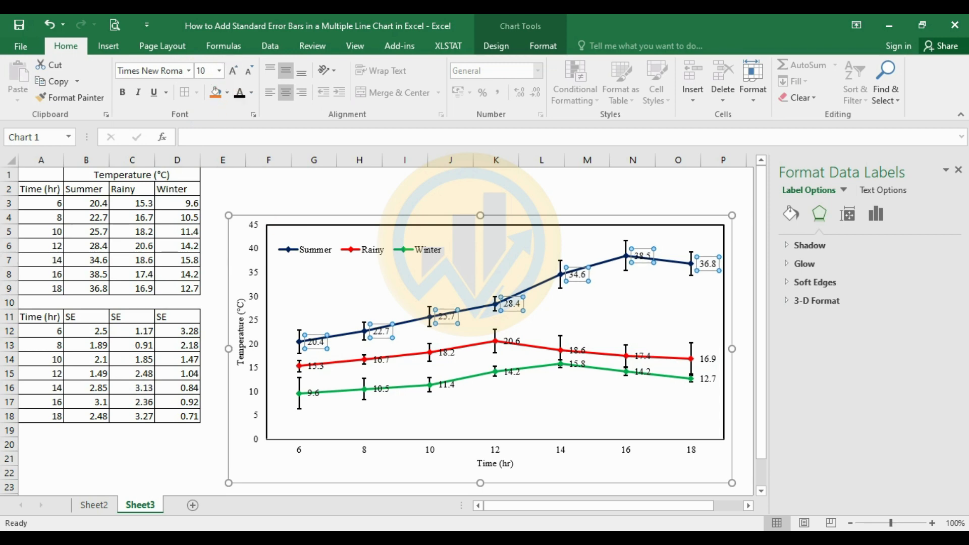
left_click(594, 319)
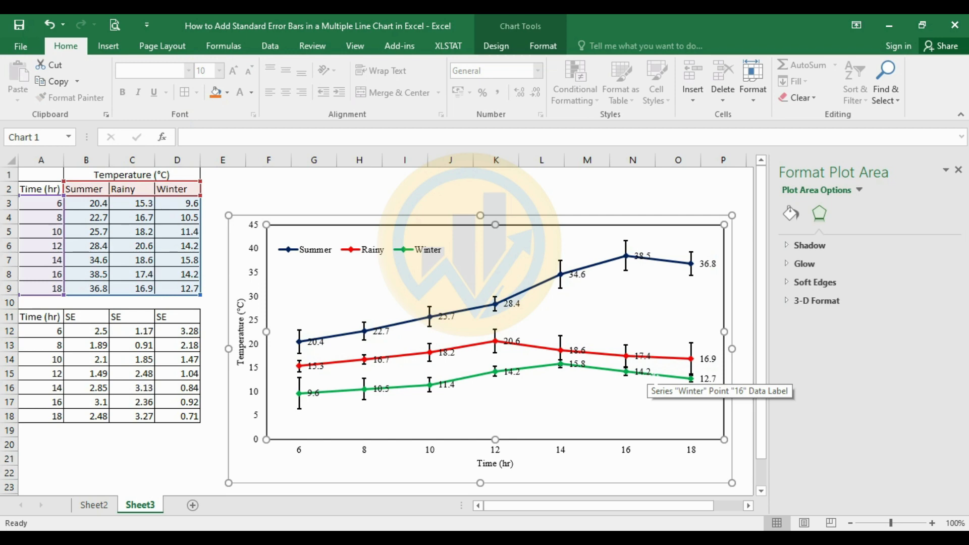
left_click(958, 169)
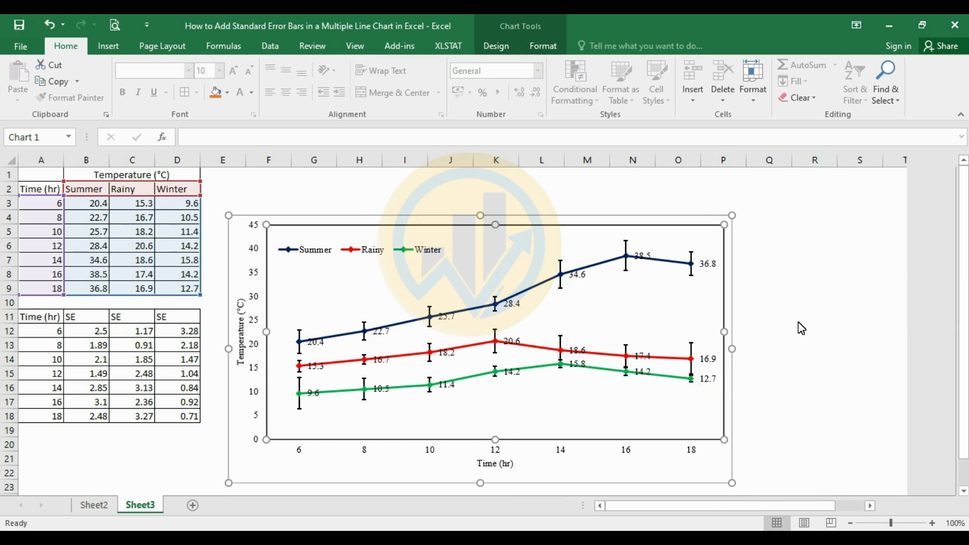